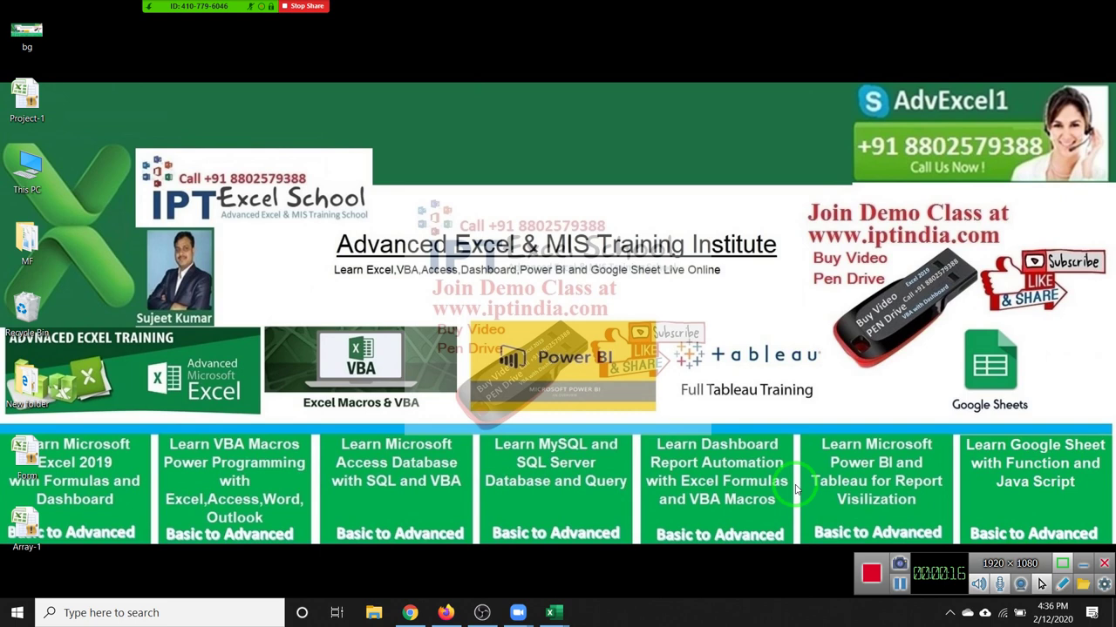
# - In Zoom, review the participants list and the camera and audio options
pyautogui.click(174, 12)
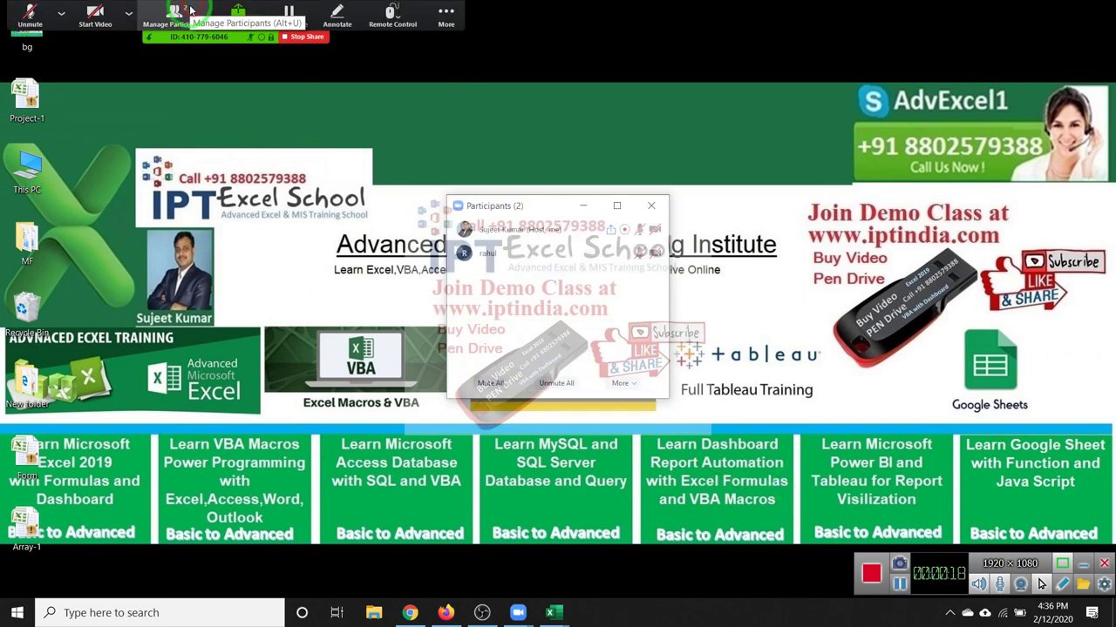
pyautogui.click(650, 207)
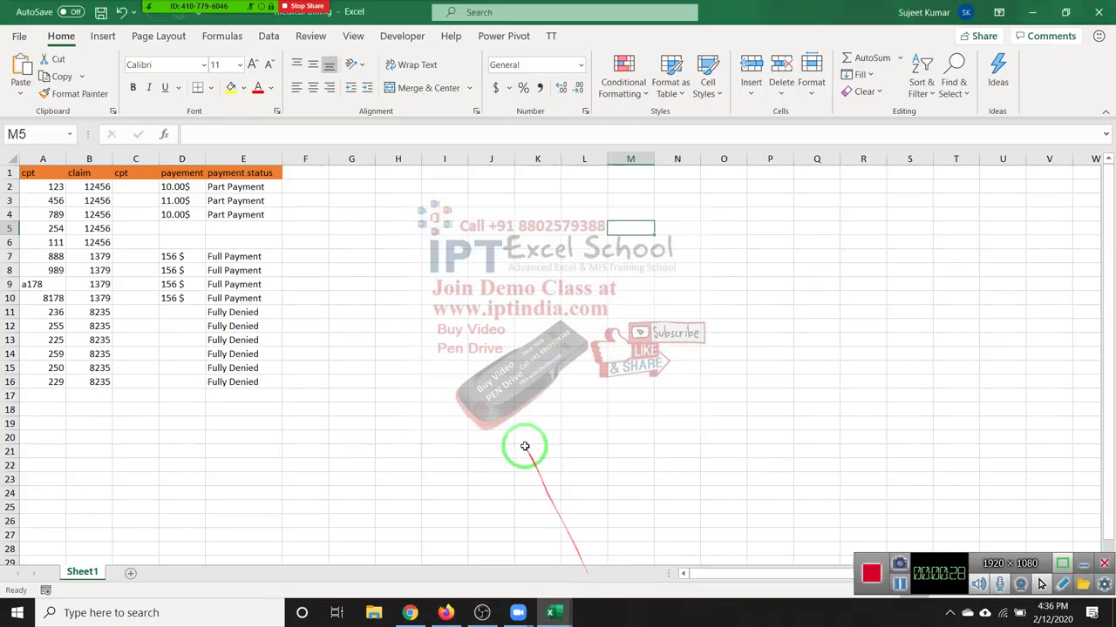
pyautogui.moveTo(287, 17)
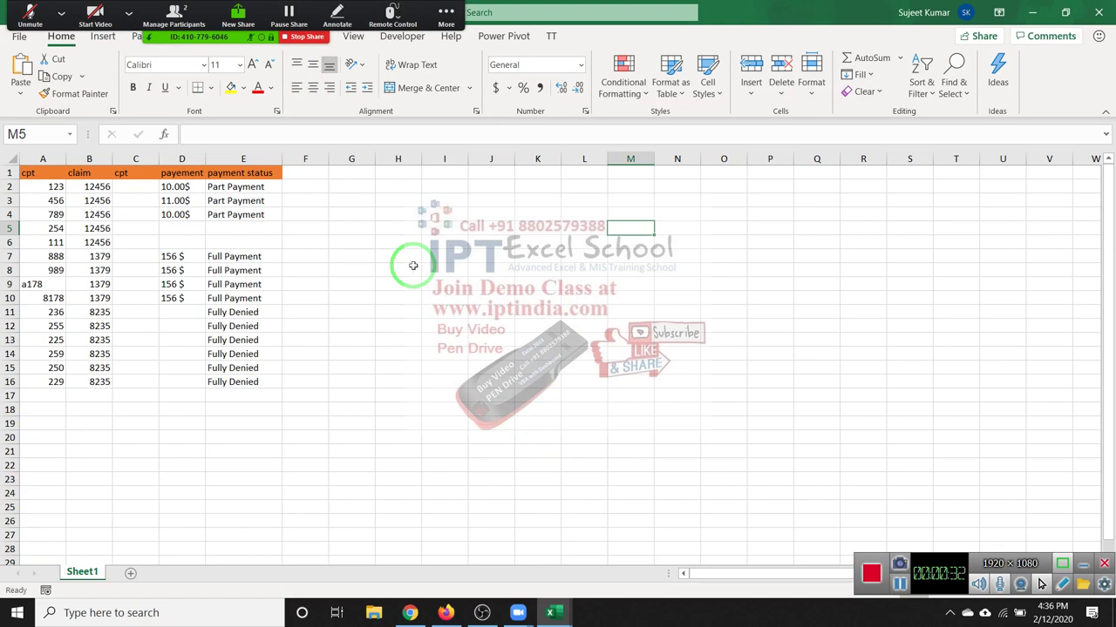
pyautogui.click(129, 12)
pyautogui.click(61, 12)
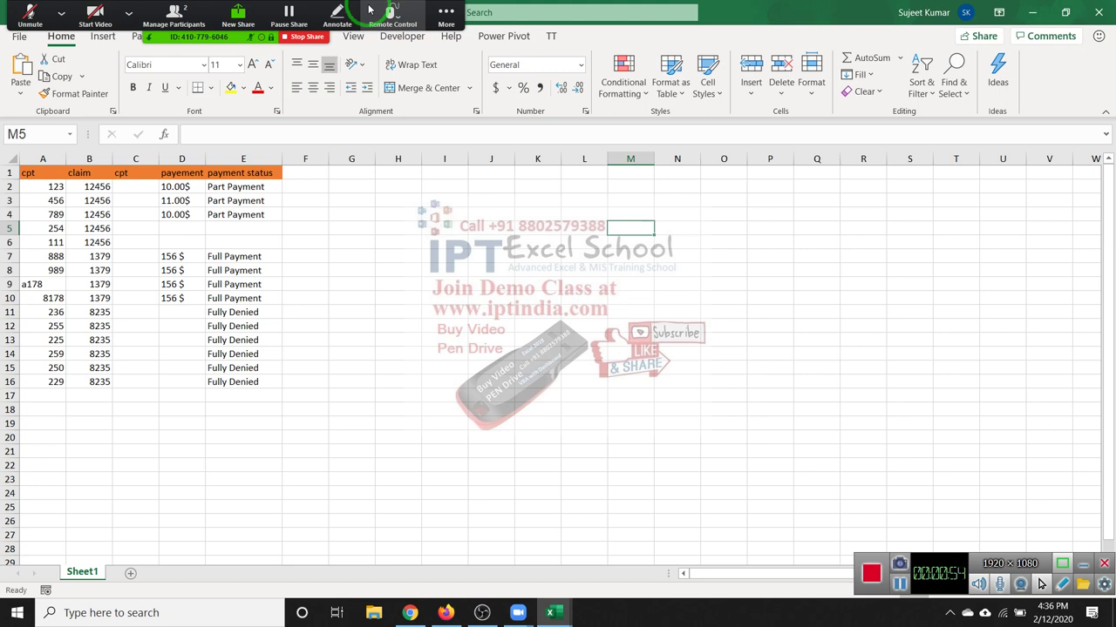
# - Unmute the Zoom microphone, then glance at the participants list and close it
pyautogui.click(128, 12)
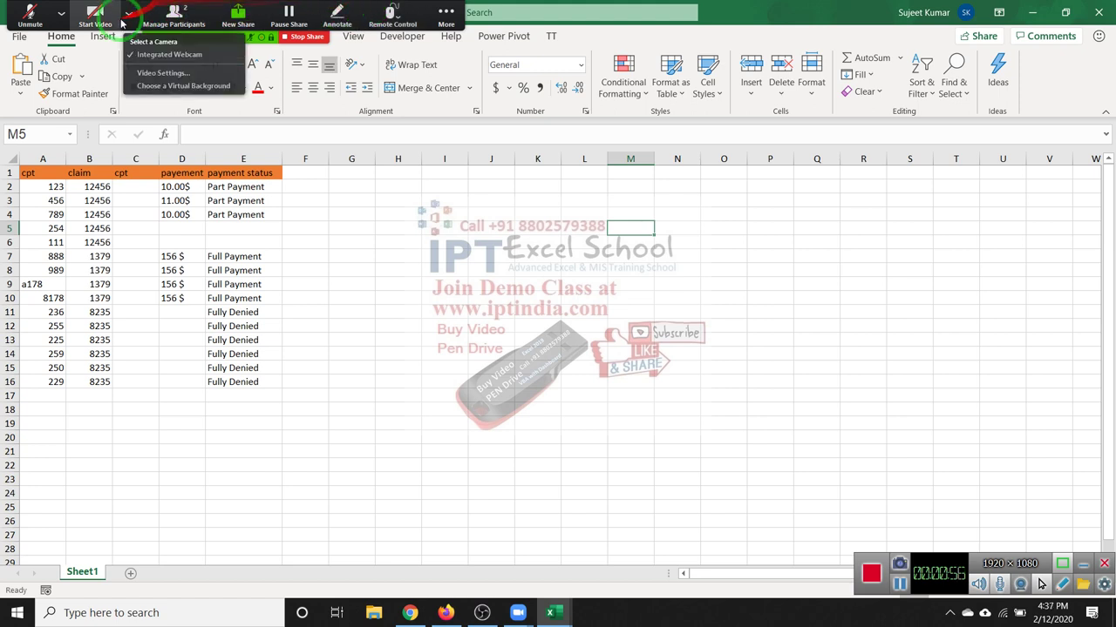
pyautogui.click(61, 12)
pyautogui.click(29, 12)
pyautogui.click(128, 12)
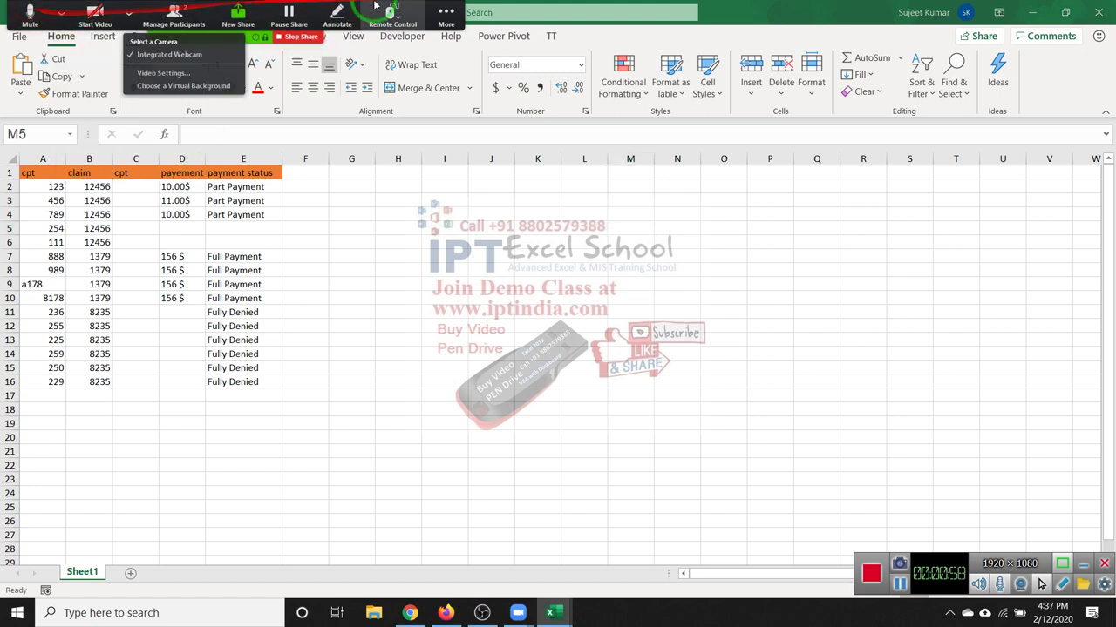
pyautogui.click(445, 12)
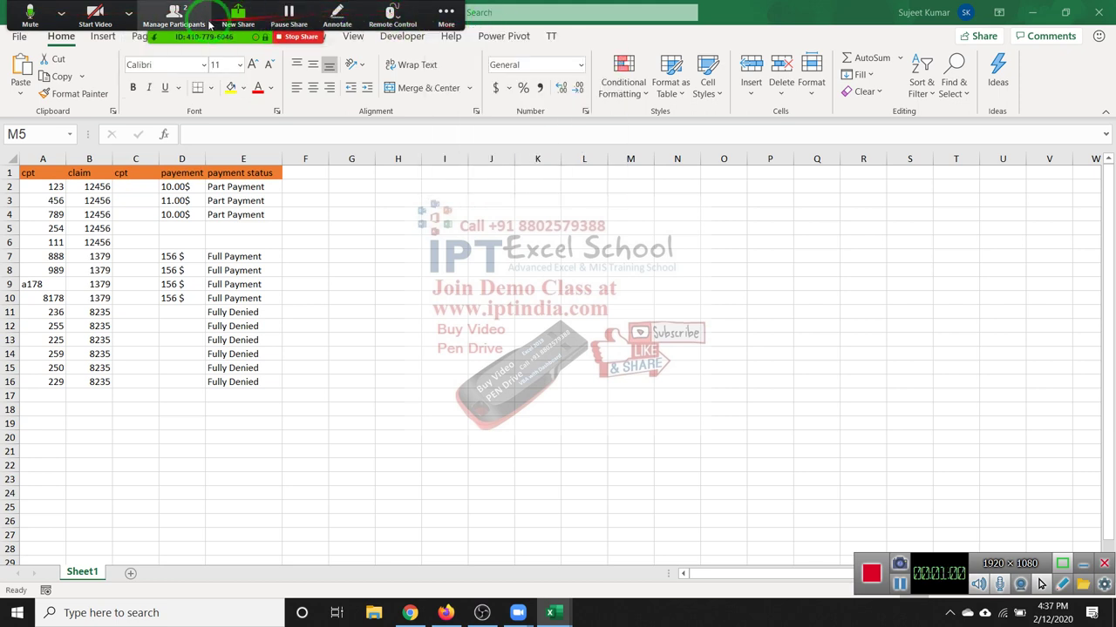
pyautogui.click(174, 12)
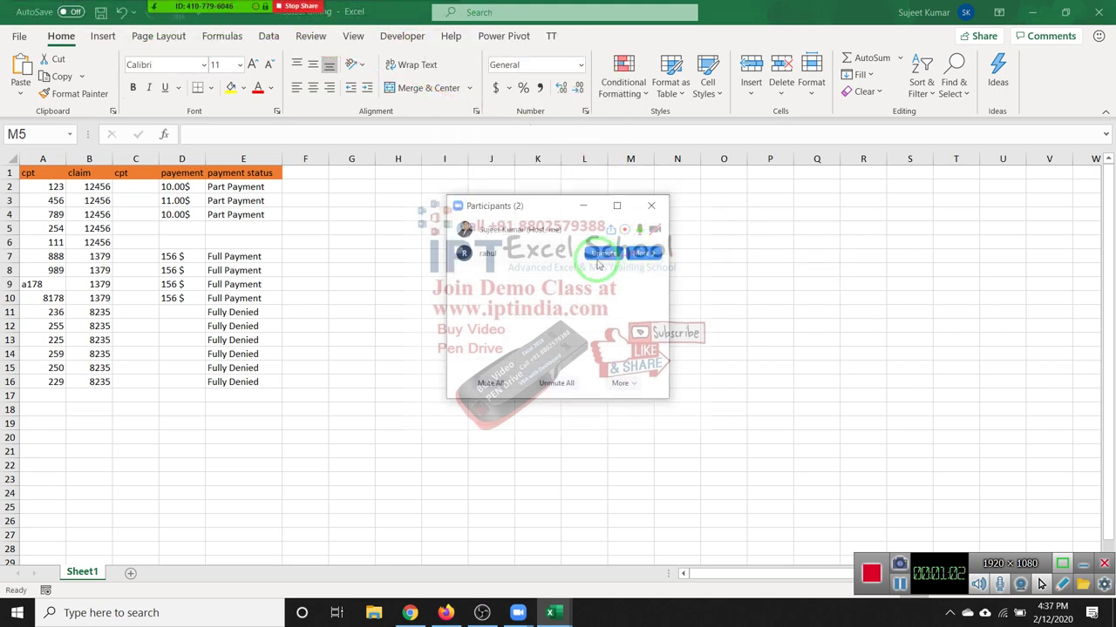
pyautogui.click(652, 208)
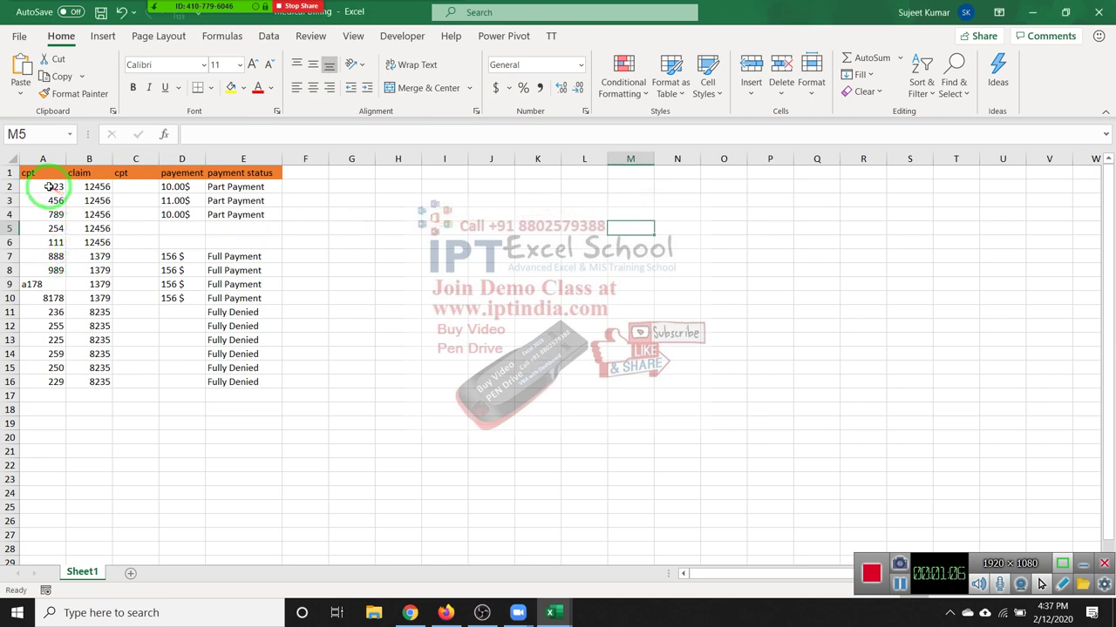
# - Highlight the CPT codes, claim numbers and payment statuses E2:E16, noting the blank E6
pyautogui.moveTo(54, 187); pyautogui.dragTo(50, 380)
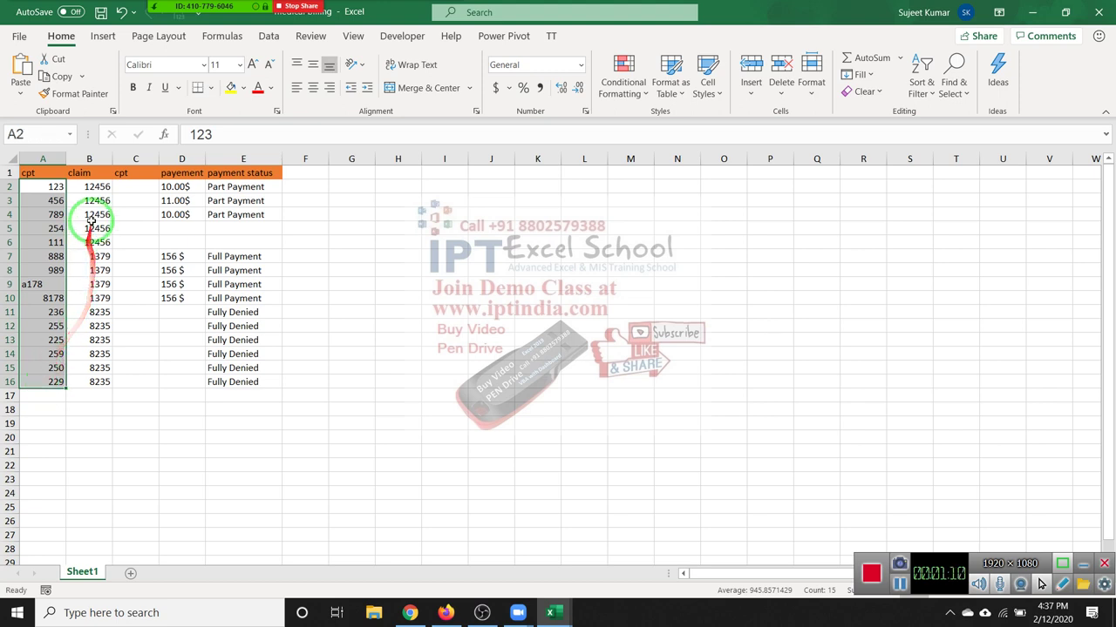
pyautogui.moveTo(96, 185); pyautogui.dragTo(106, 381)
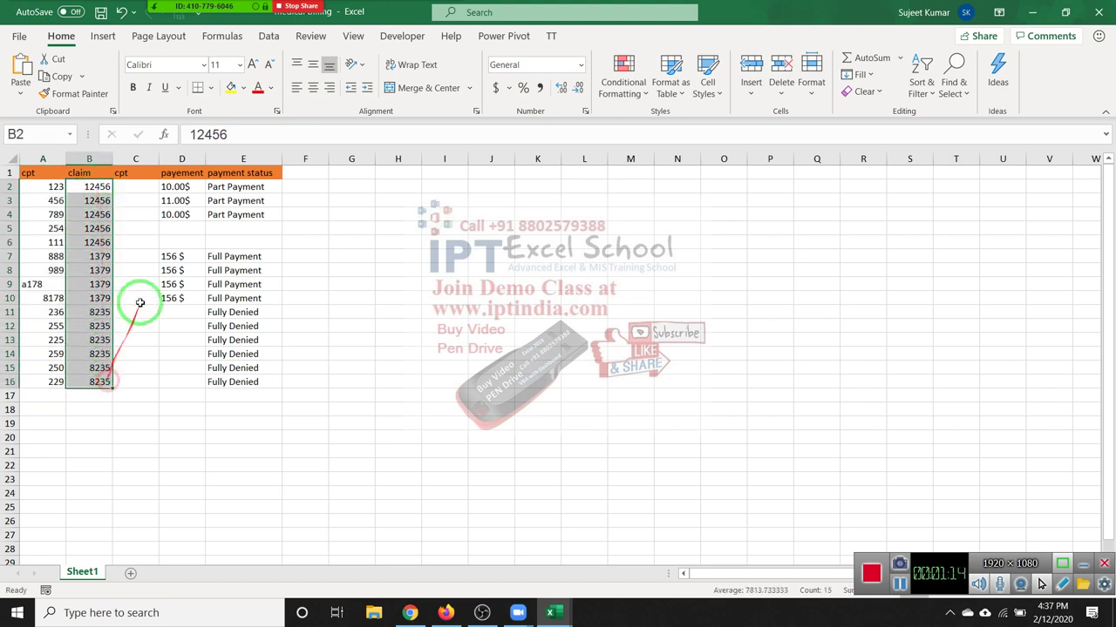
pyautogui.click(95, 226)
pyautogui.moveTo(235, 186)
pyautogui.mouseDown()
pyautogui.moveTo(243, 404)
pyautogui.moveTo(245, 382)
pyautogui.mouseUp()
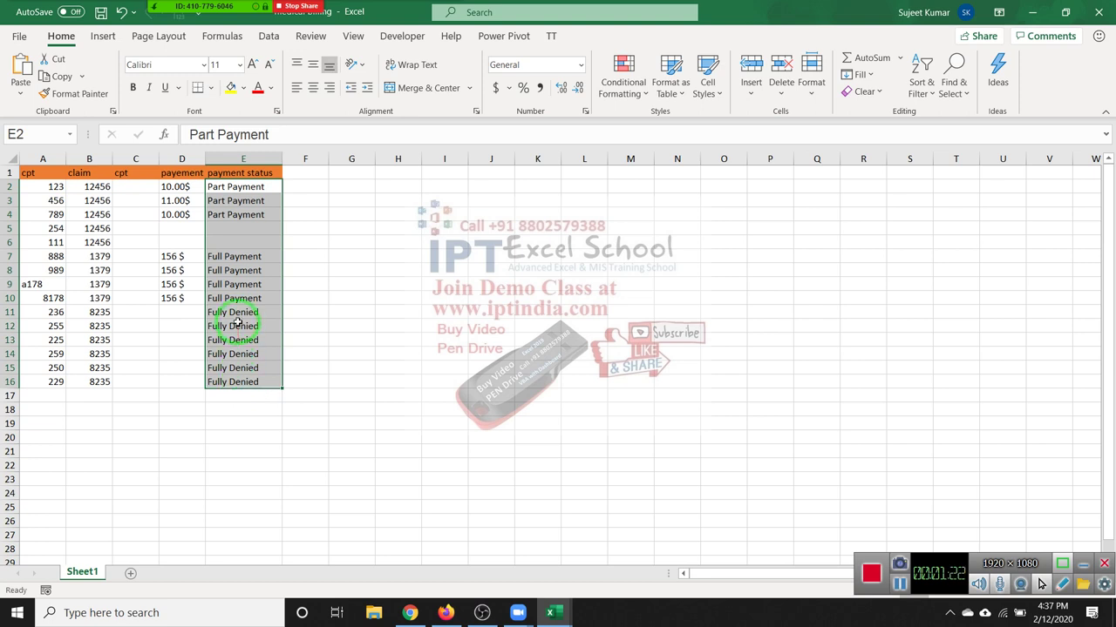
pyautogui.click(236, 242)
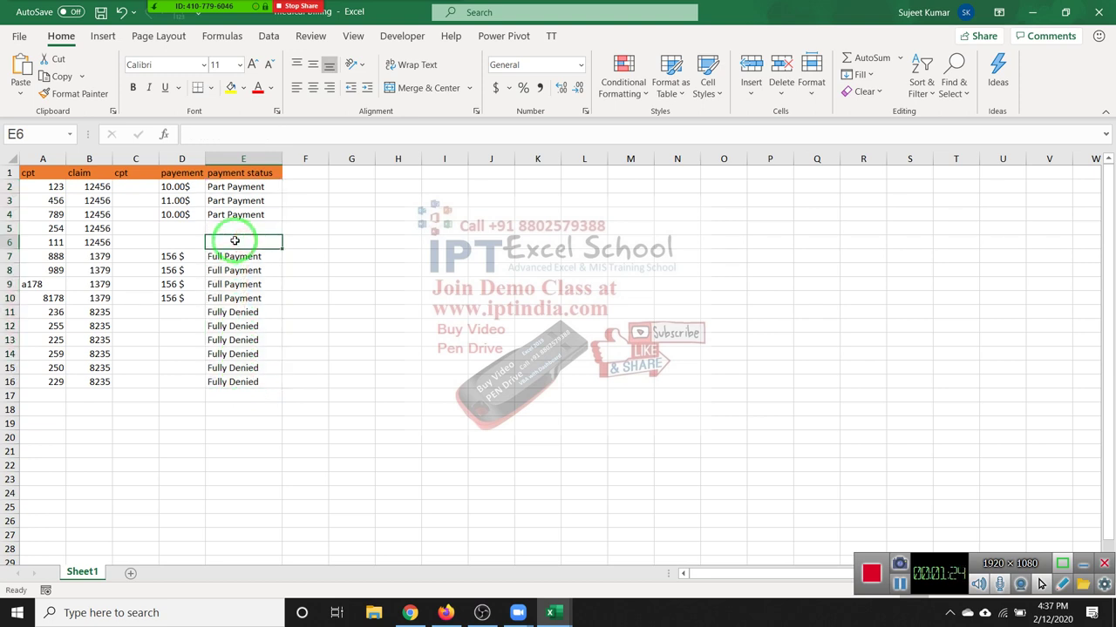
# - Highlight claim 12456's rows B2:B6, its Part Payment entries D2:E4 and the empty D5:E6
pyautogui.click(101, 183)
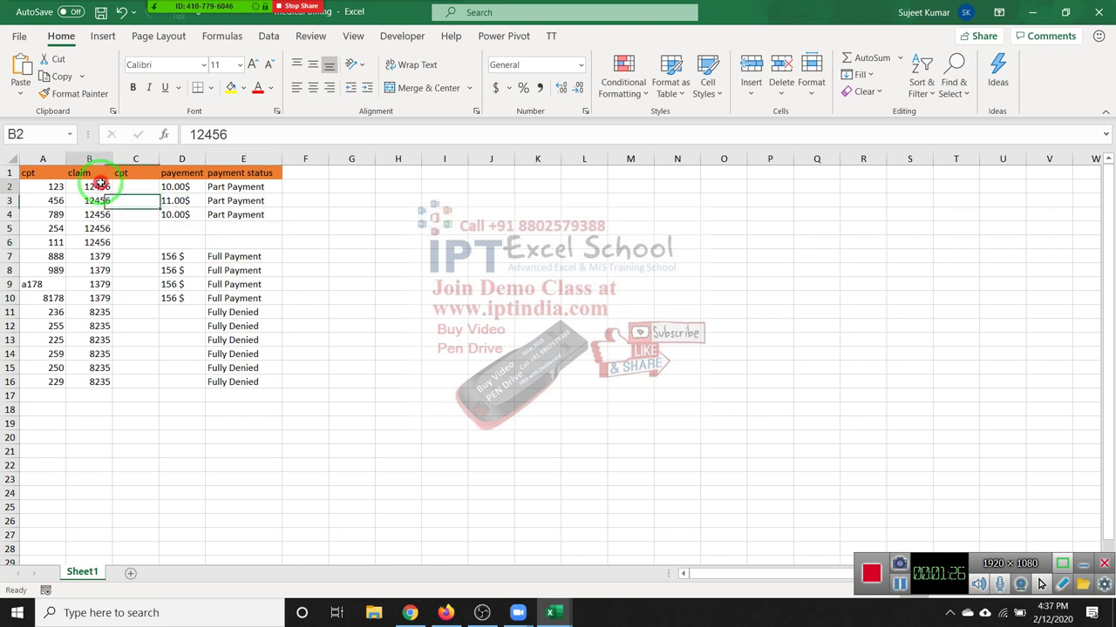
pyautogui.moveTo(101, 183); pyautogui.dragTo(106, 245)
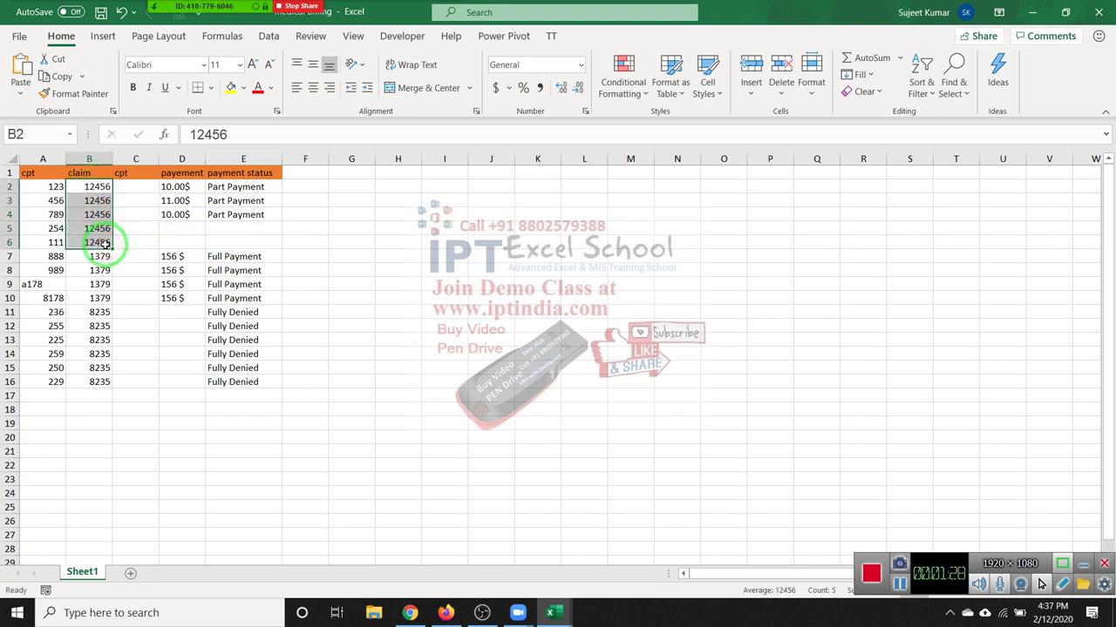
pyautogui.moveTo(182, 214); pyautogui.dragTo(179, 186)
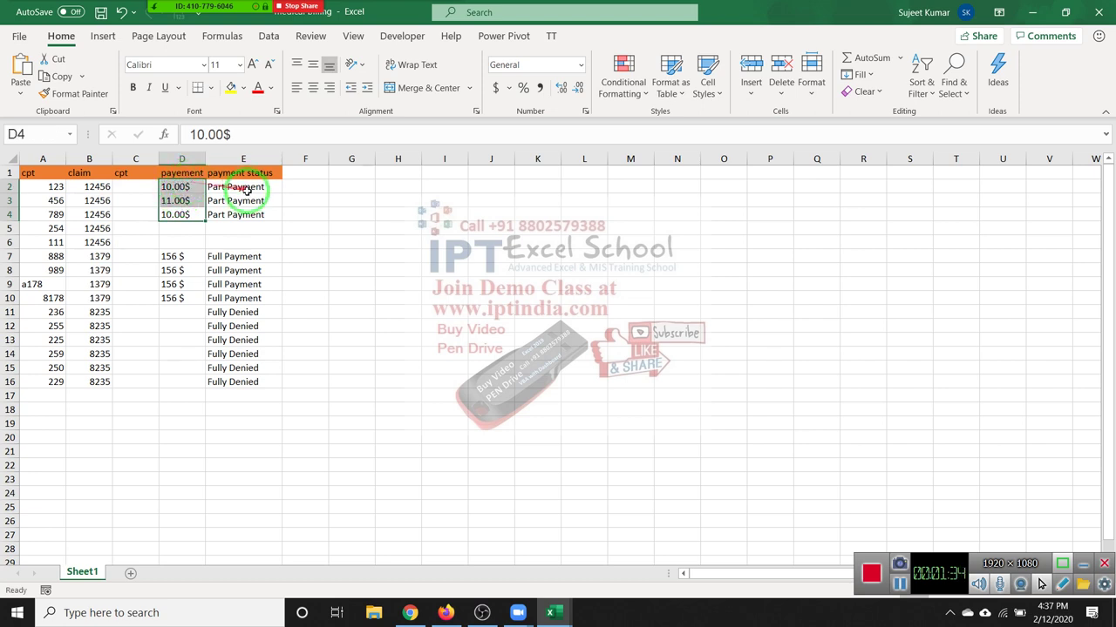
pyautogui.moveTo(245, 213); pyautogui.dragTo(235, 183)
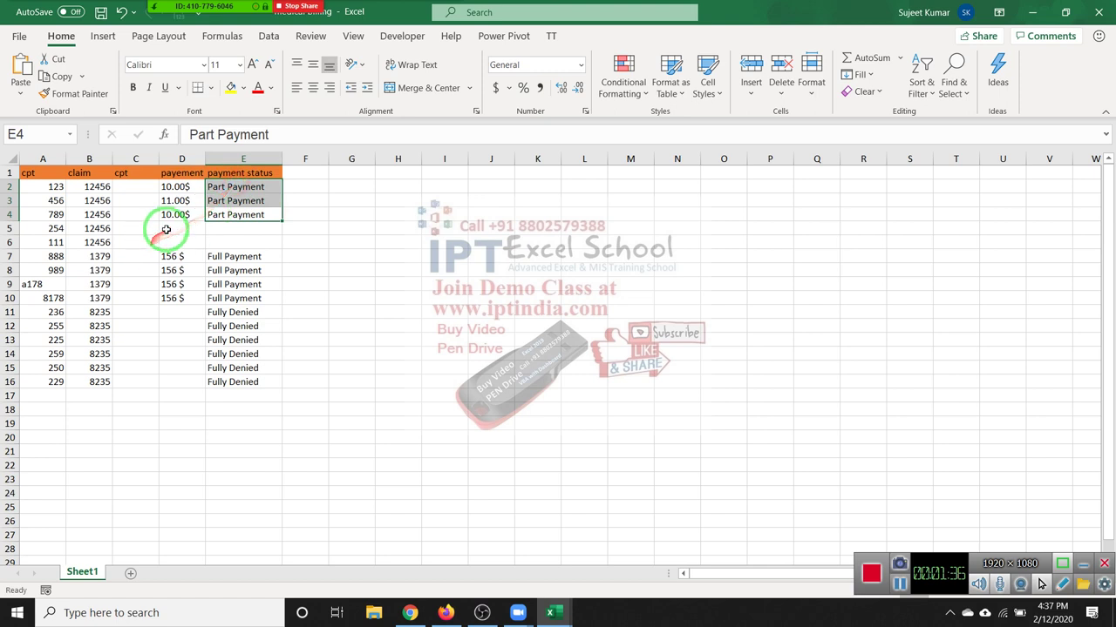
pyautogui.moveTo(183, 228); pyautogui.dragTo(225, 245)
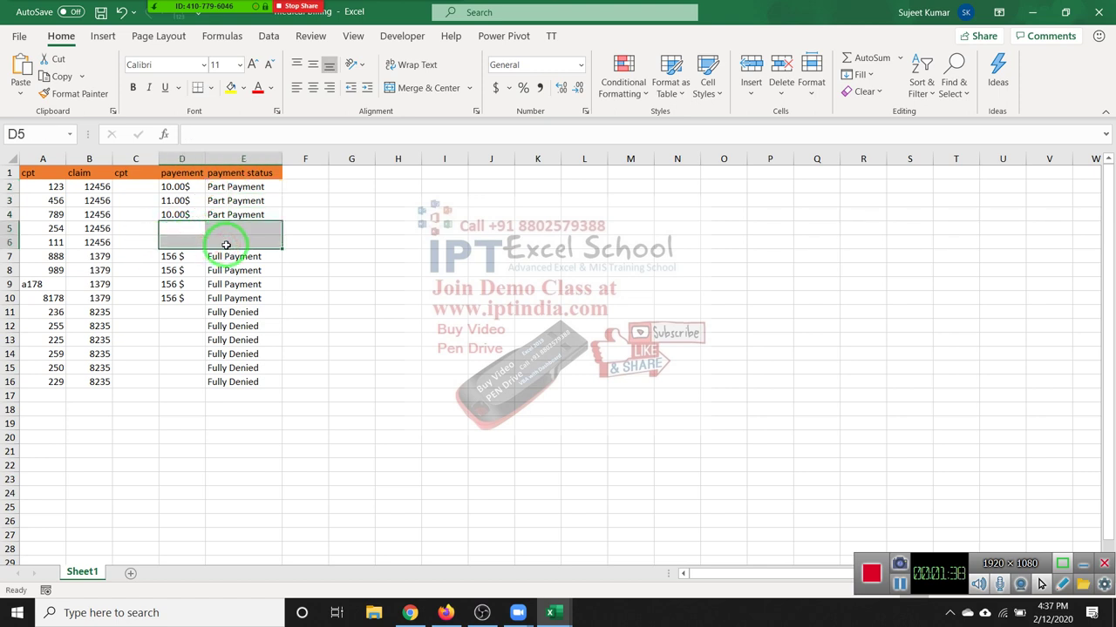
# - Highlight claim 1379's rows B7:B10 with their Full Payment statuses, then claim 8235's rows
pyautogui.click(171, 256)
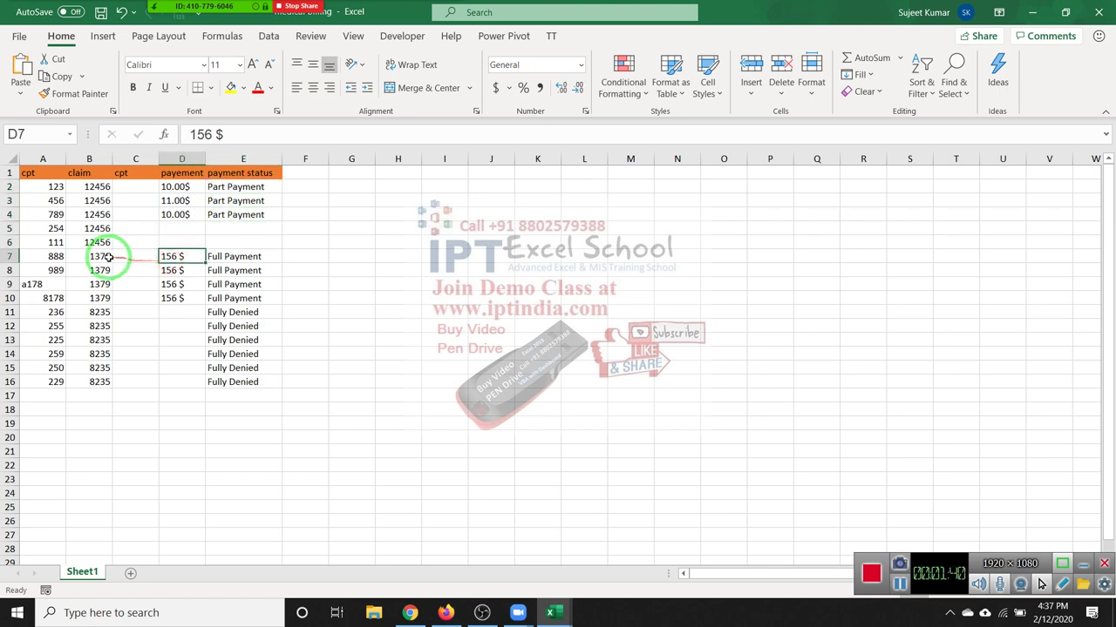
pyautogui.click(106, 257)
pyautogui.moveTo(106, 257); pyautogui.dragTo(103, 298)
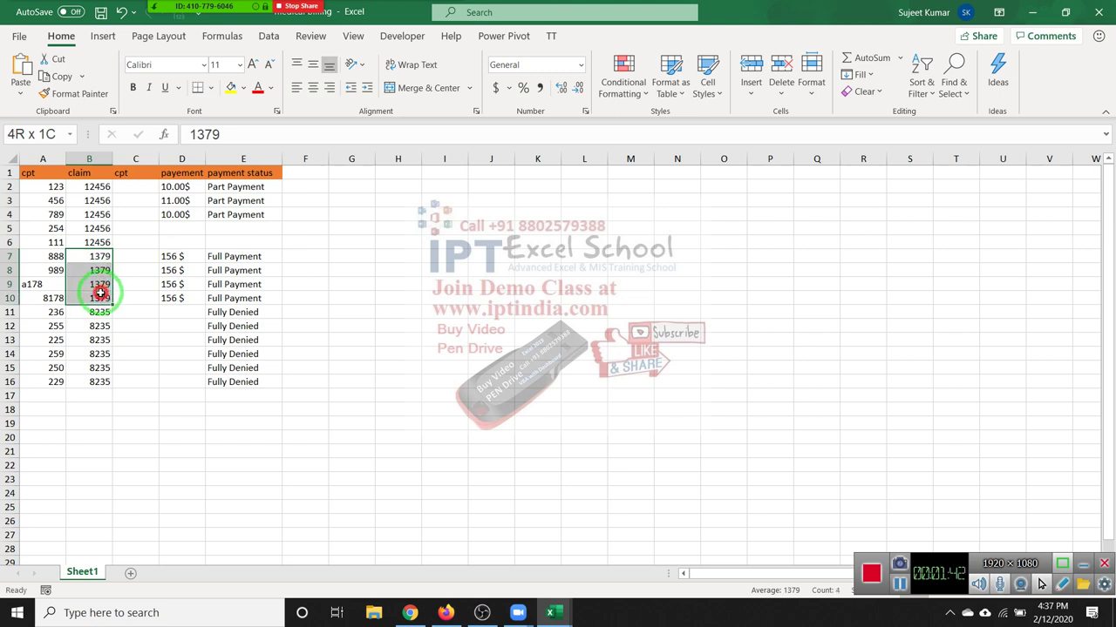
pyautogui.click(103, 298)
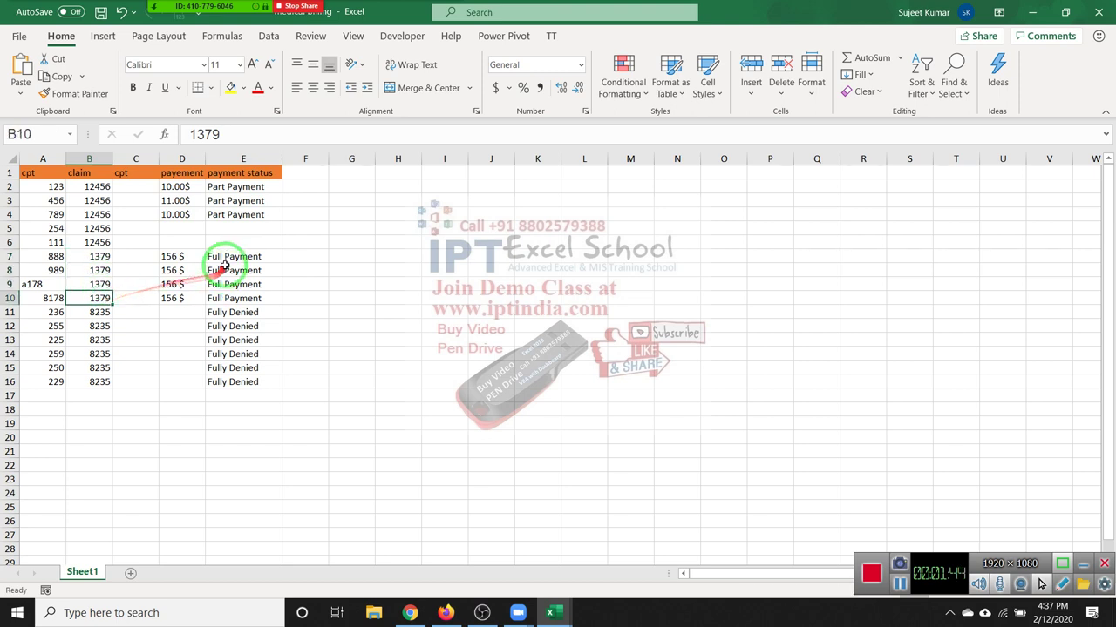
pyautogui.moveTo(253, 256)
pyautogui.mouseDown()
pyautogui.moveTo(224, 273)
pyautogui.moveTo(224, 298)
pyautogui.mouseUp()
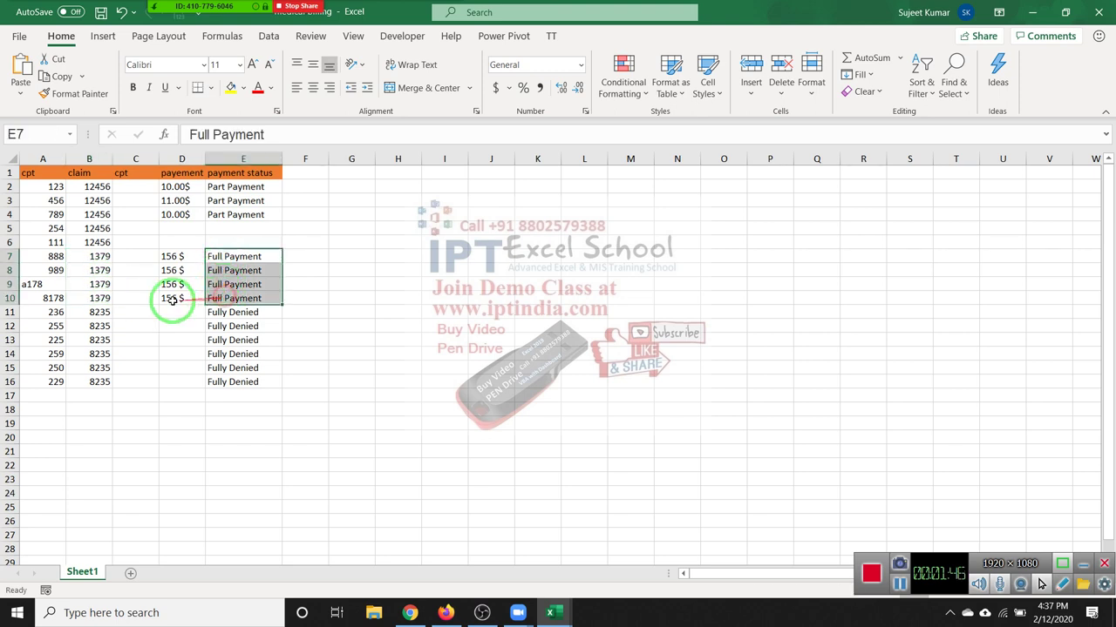
pyautogui.moveTo(99, 312)
pyautogui.mouseDown()
pyautogui.moveTo(108, 376)
pyautogui.moveTo(214, 375)
pyautogui.mouseUp()
pyautogui.click(307, 270)
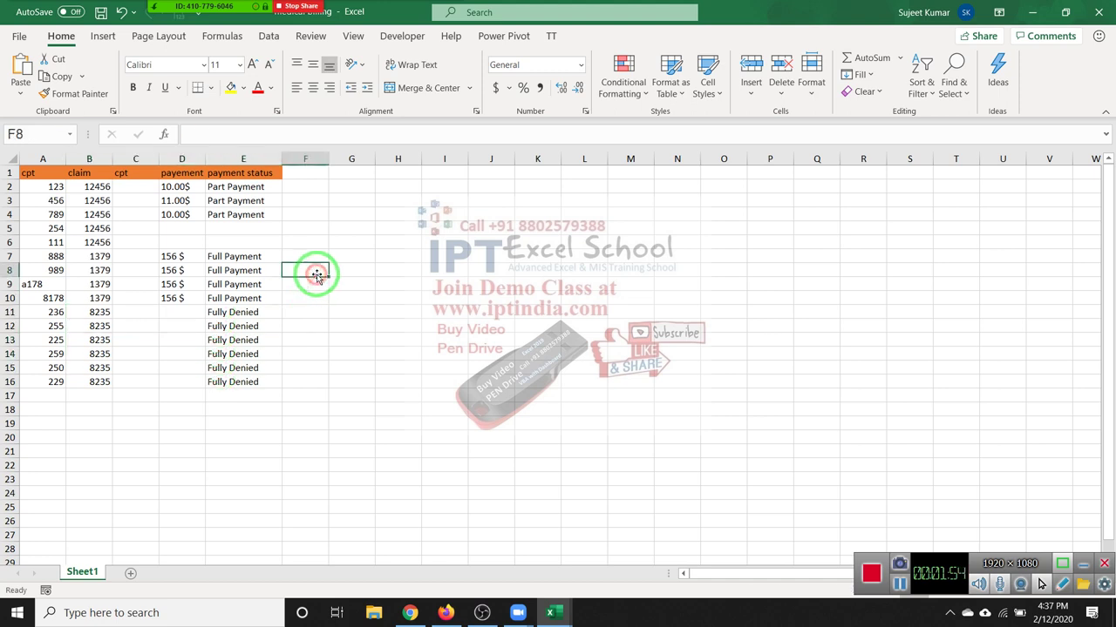
# - Reselect claim 12456's rows B2:B6 and choose F2 for the new formula
pyautogui.moveTo(95, 229); pyautogui.dragTo(96, 191)
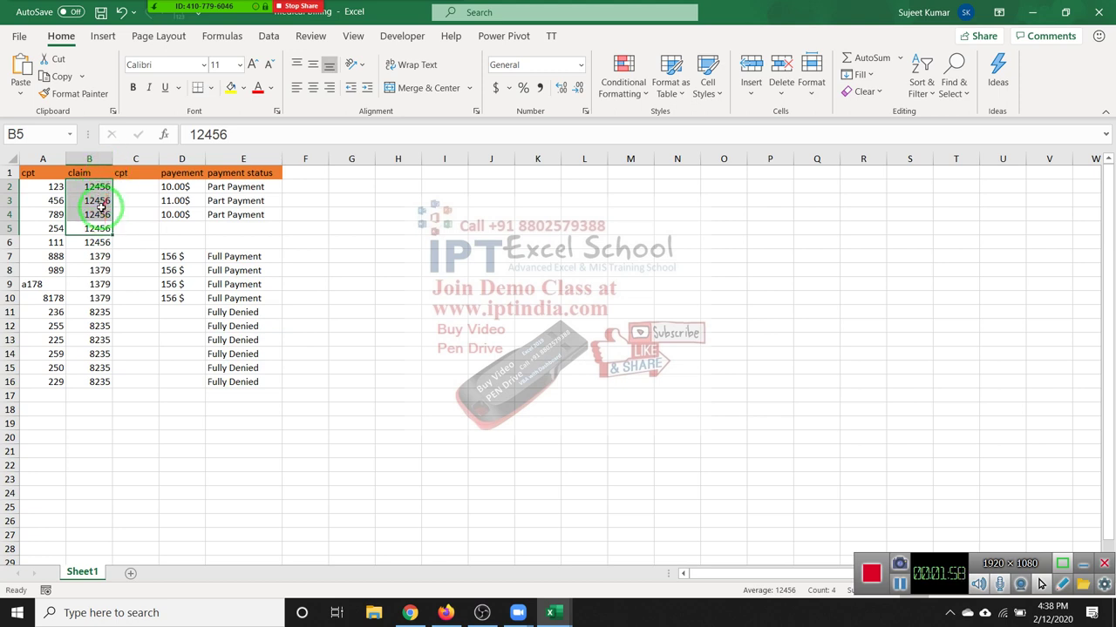
pyautogui.click(98, 183)
pyautogui.moveTo(99, 184); pyautogui.dragTo(96, 243)
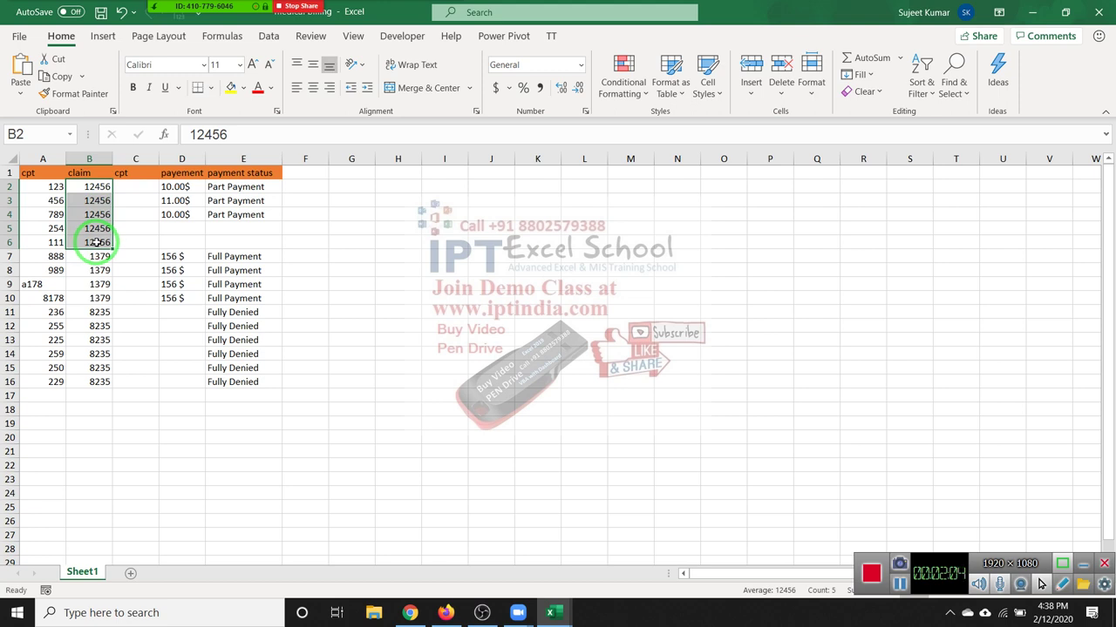
pyautogui.click(95, 258)
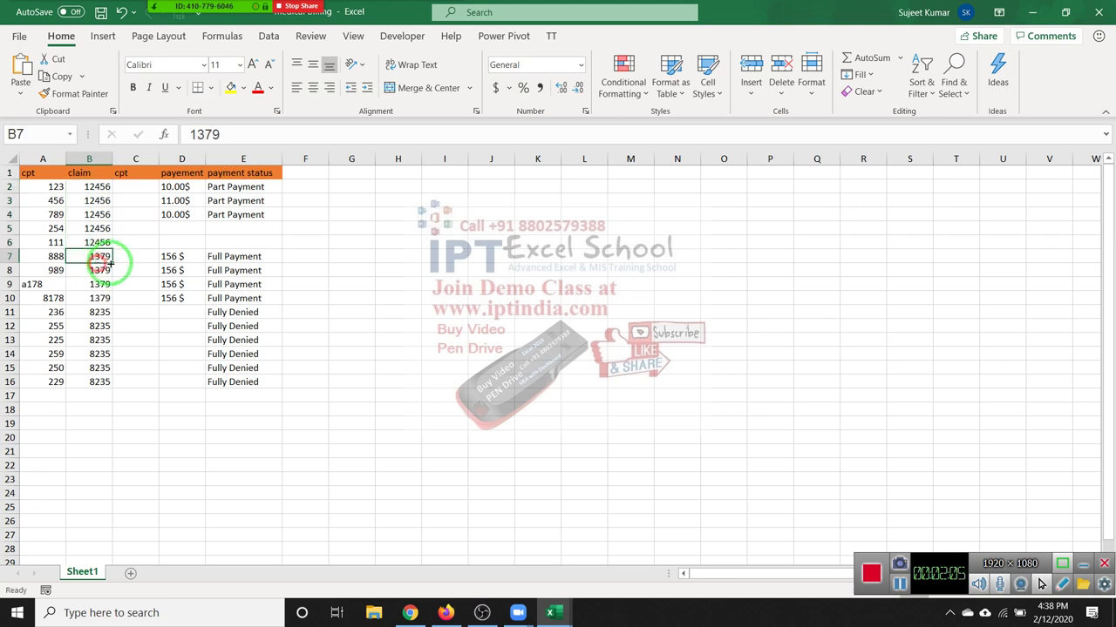
pyautogui.click(296, 187)
pyautogui.write('=')
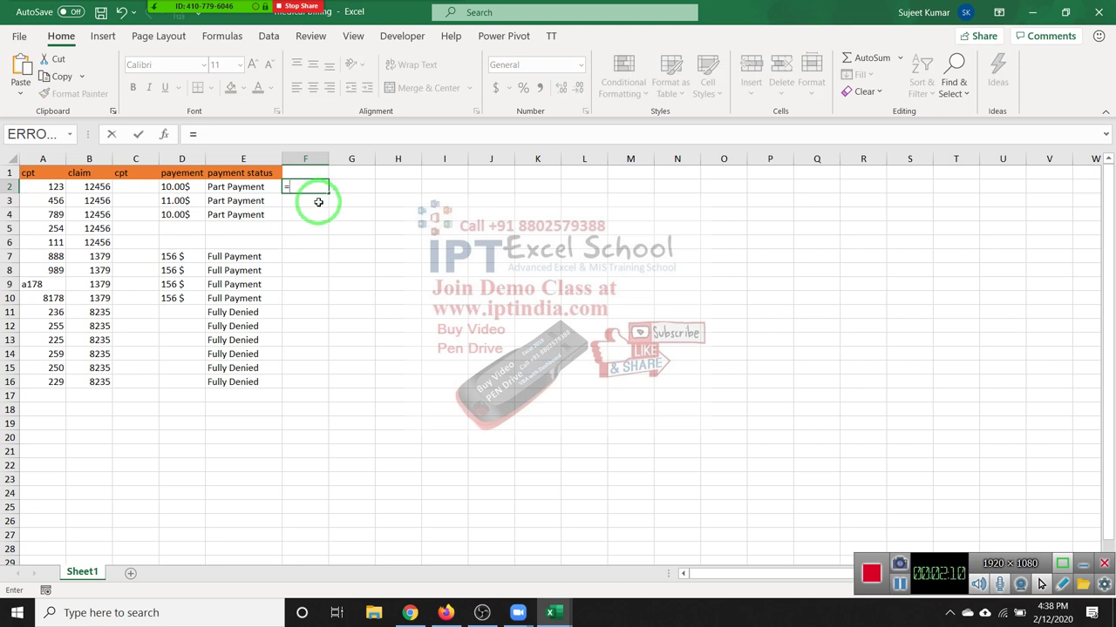
# - Enter =COUNTIF(B:B,B2) in F2, counting claim 12456's five occurrences
pyautogui.write('cou')
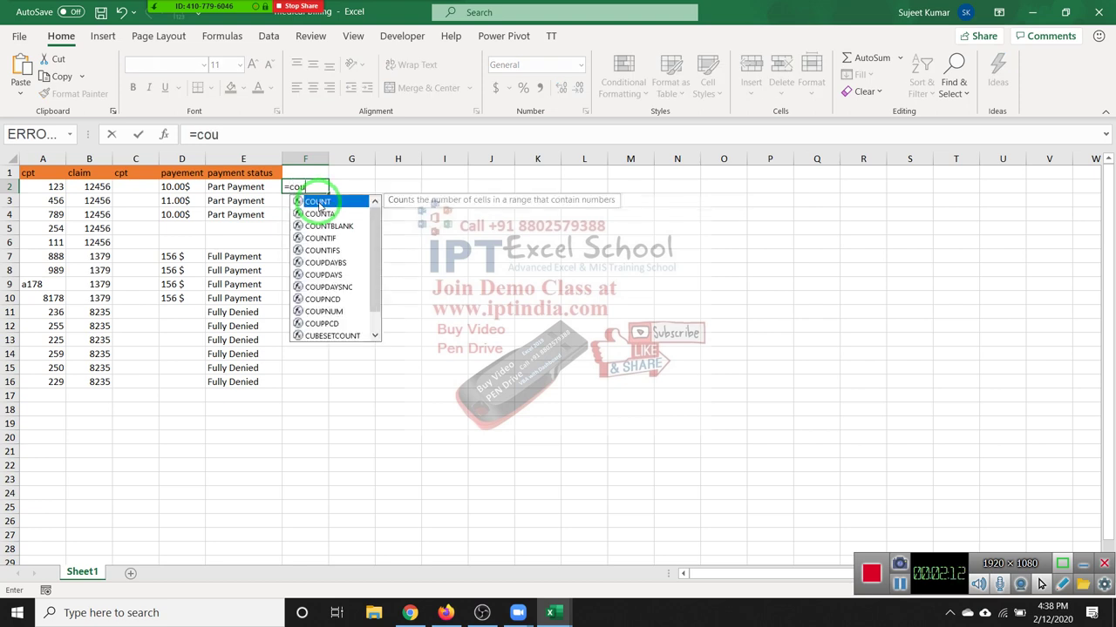
pyautogui.write('n')
pyautogui.press('Down')
pyautogui.press('Down')
pyautogui.press('Down')
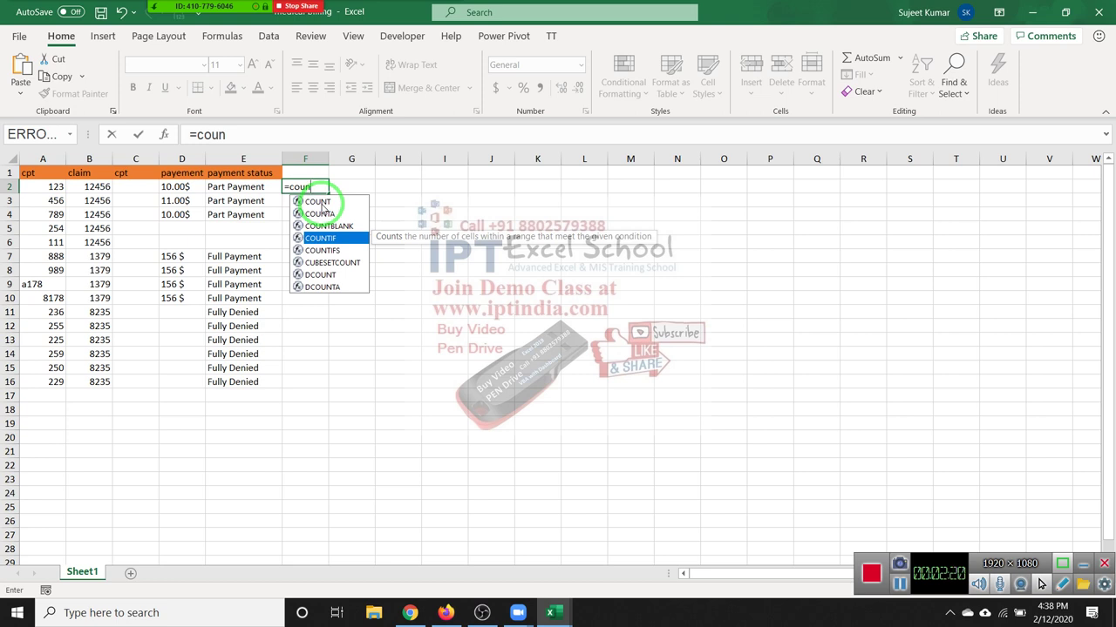
pyautogui.press('Tab')
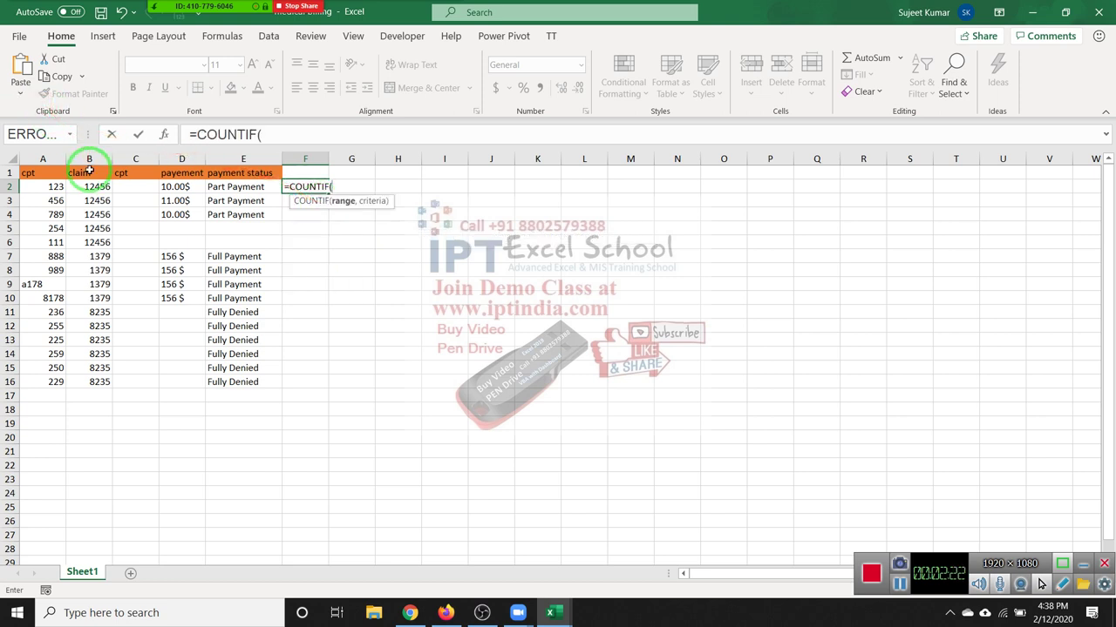
pyautogui.click(88, 157)
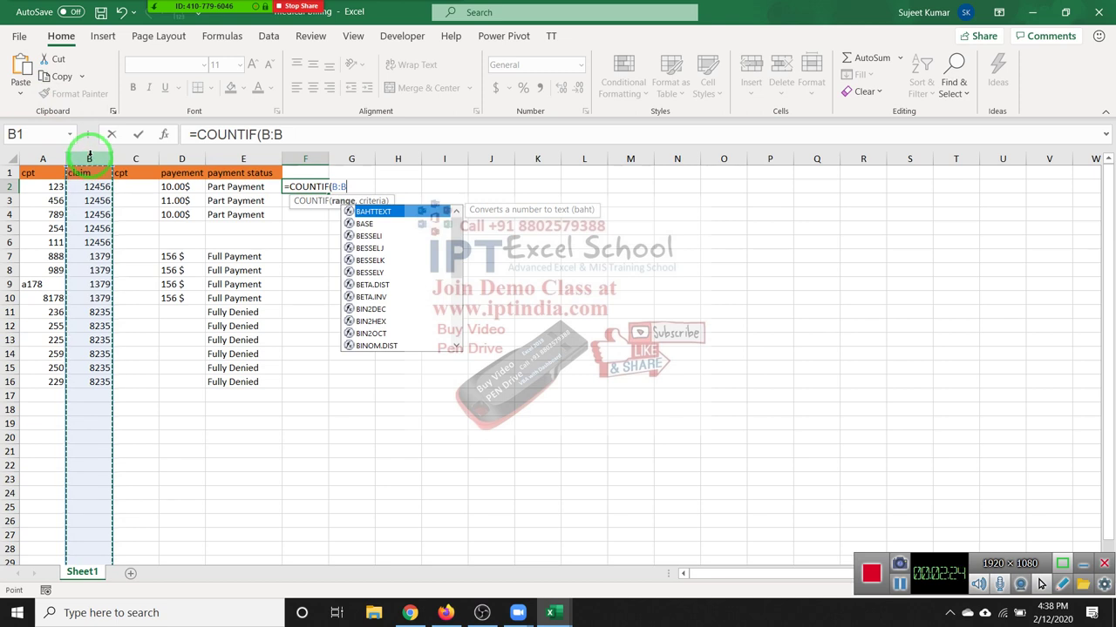
pyautogui.write(',')
pyautogui.click(88, 186)
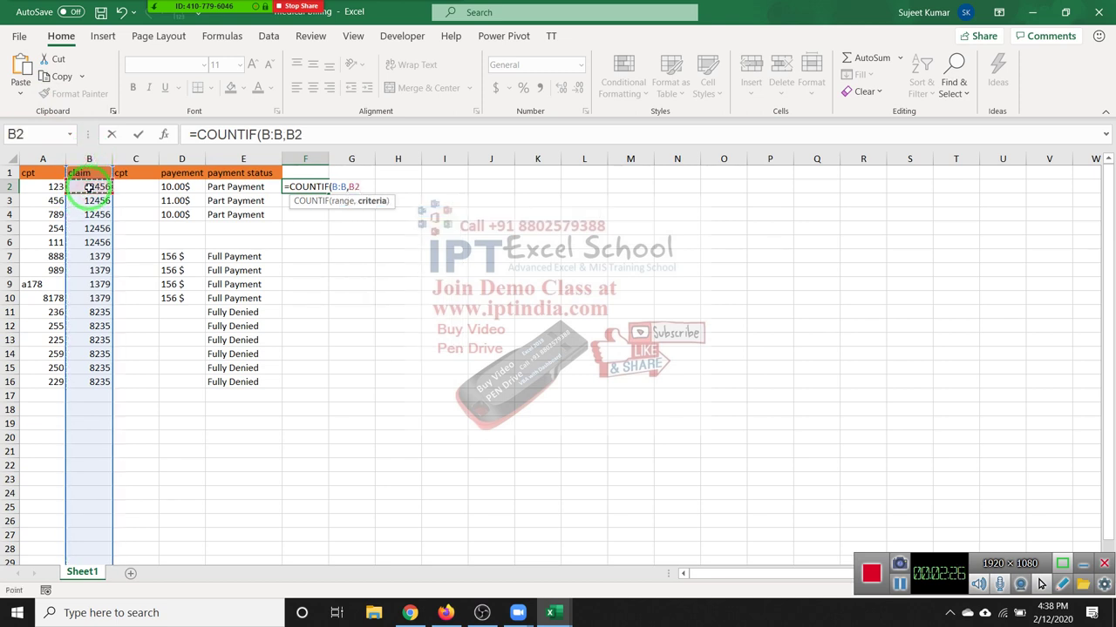
pyautogui.press('Return')
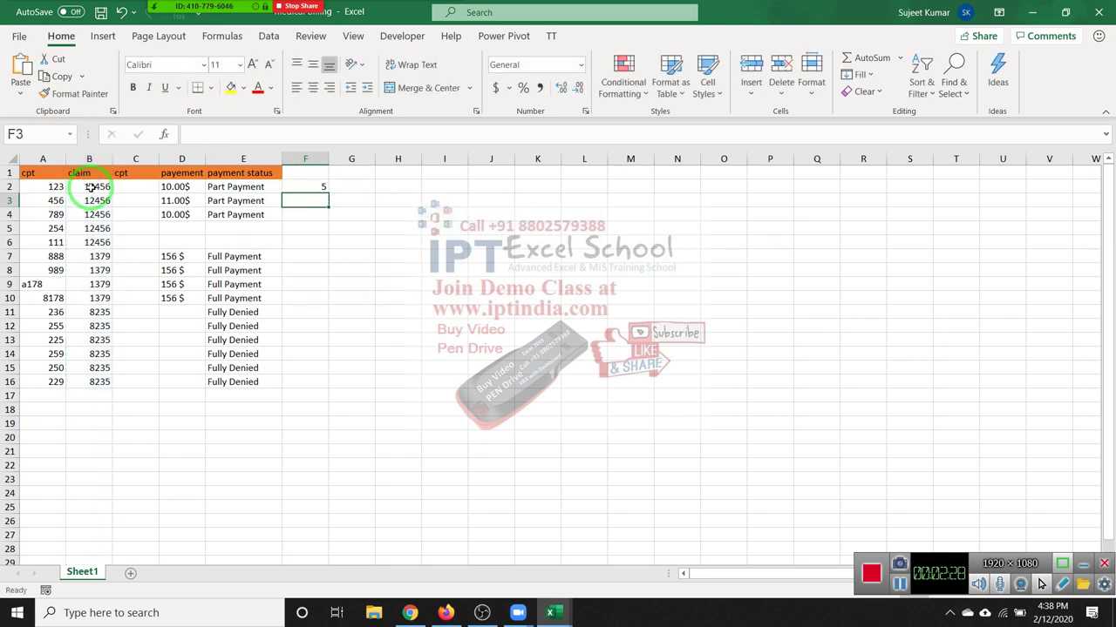
pyautogui.press('Up')
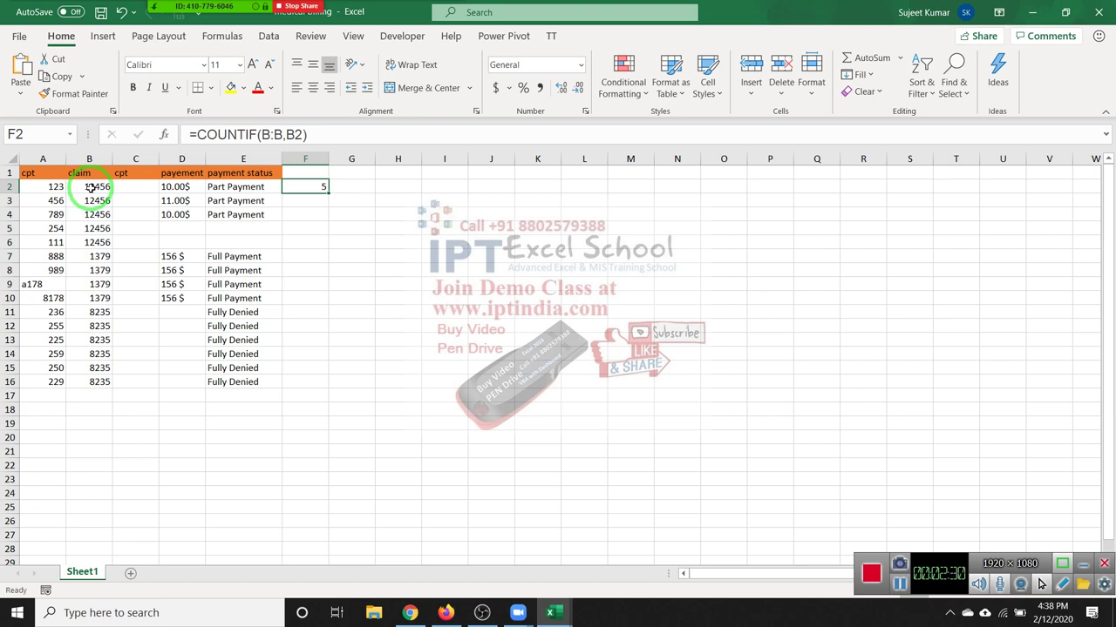
# - Enter =COUNTIFS(B:B,B2,D:D,">0") in G2 to count claim 12456's paid rows
pyautogui.press('Right')
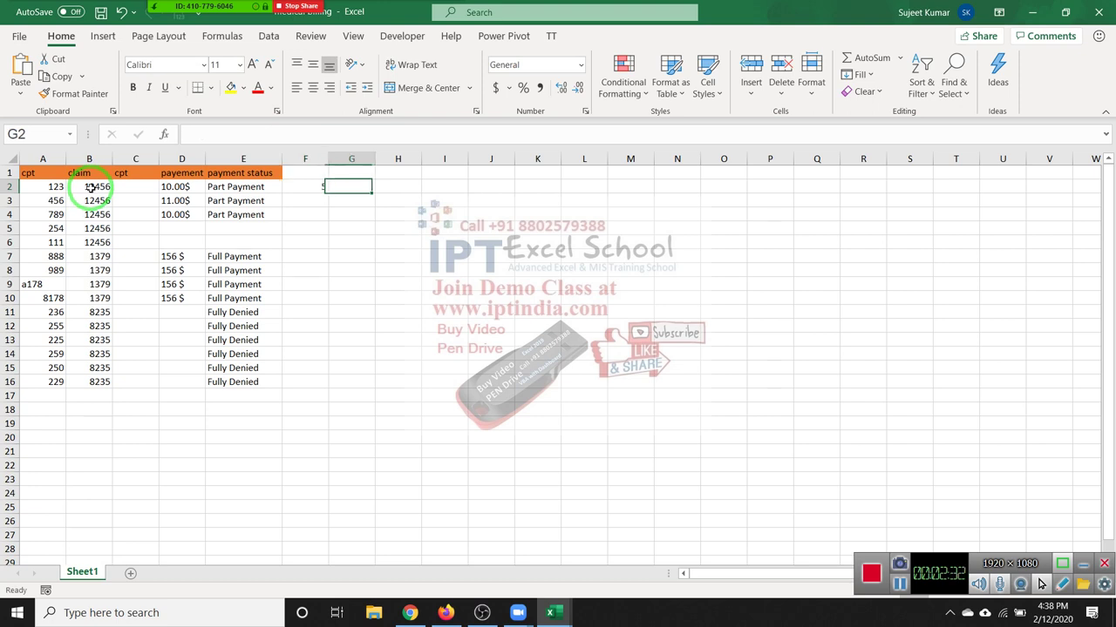
pyautogui.write('=cou')
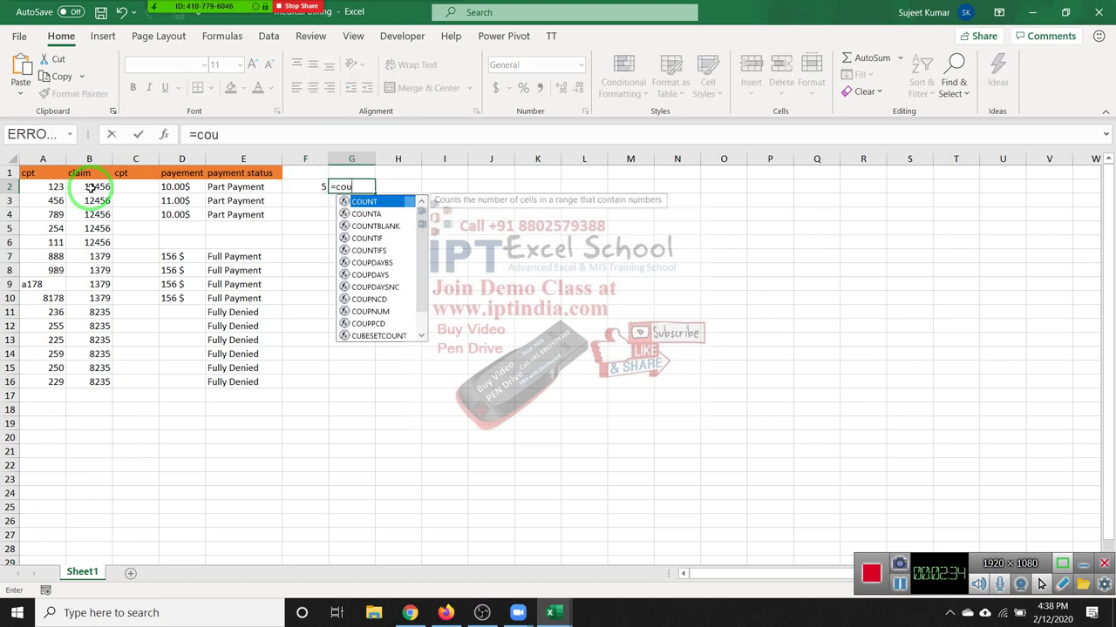
pyautogui.press('Down')
pyautogui.press('Down')
pyautogui.press('Down')
pyautogui.press('Tab')
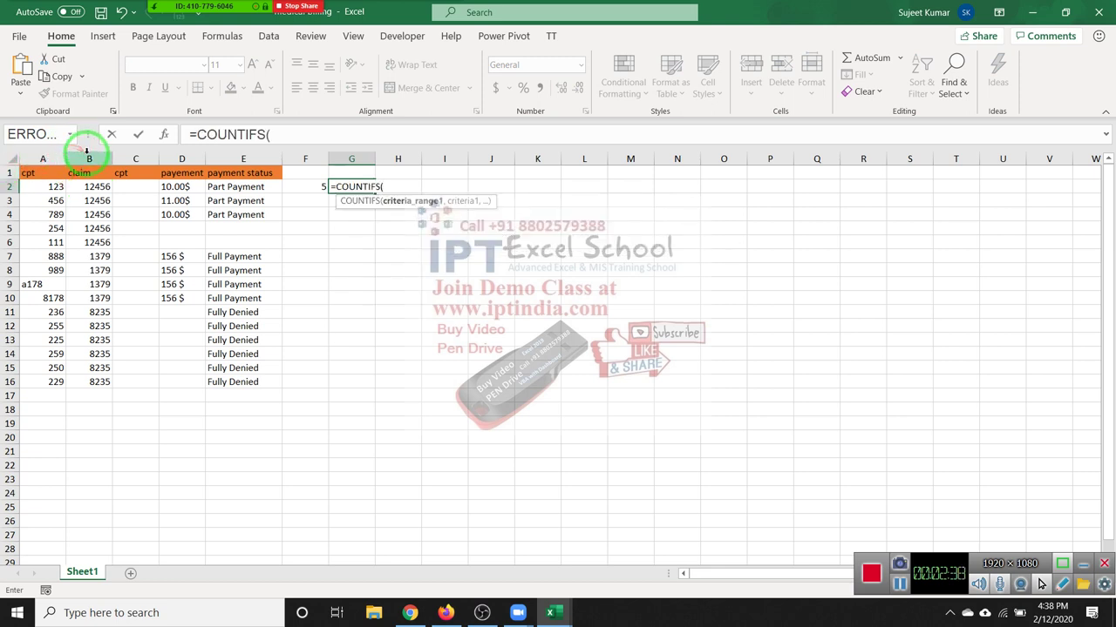
pyautogui.click(87, 151)
pyautogui.write(',')
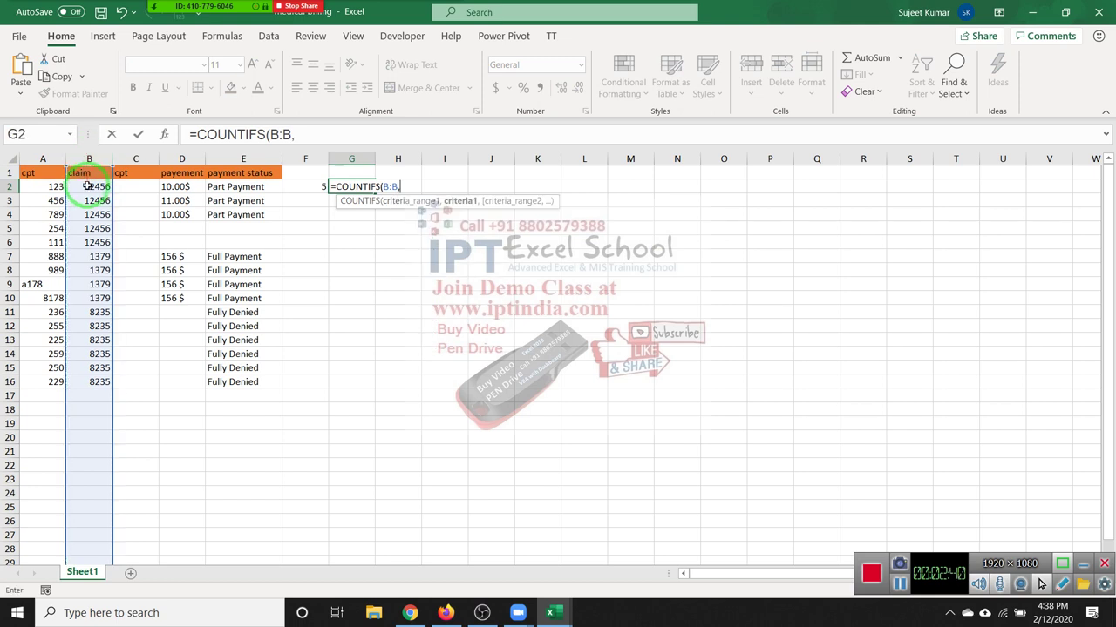
pyautogui.click(87, 187)
pyautogui.write(',')
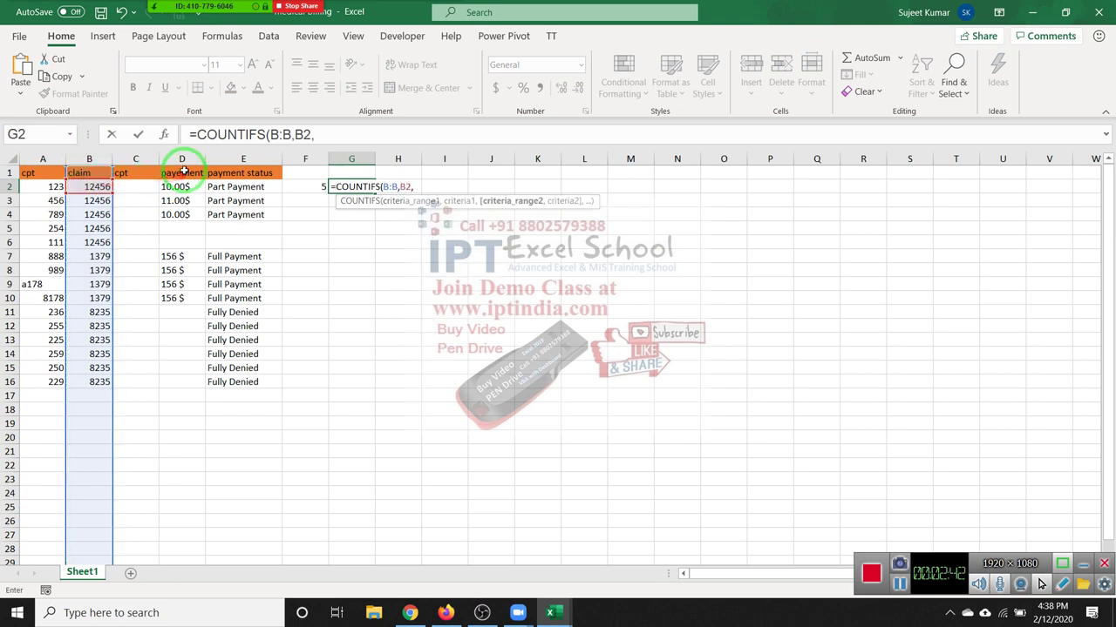
pyautogui.click(182, 154)
pyautogui.write(',">0')
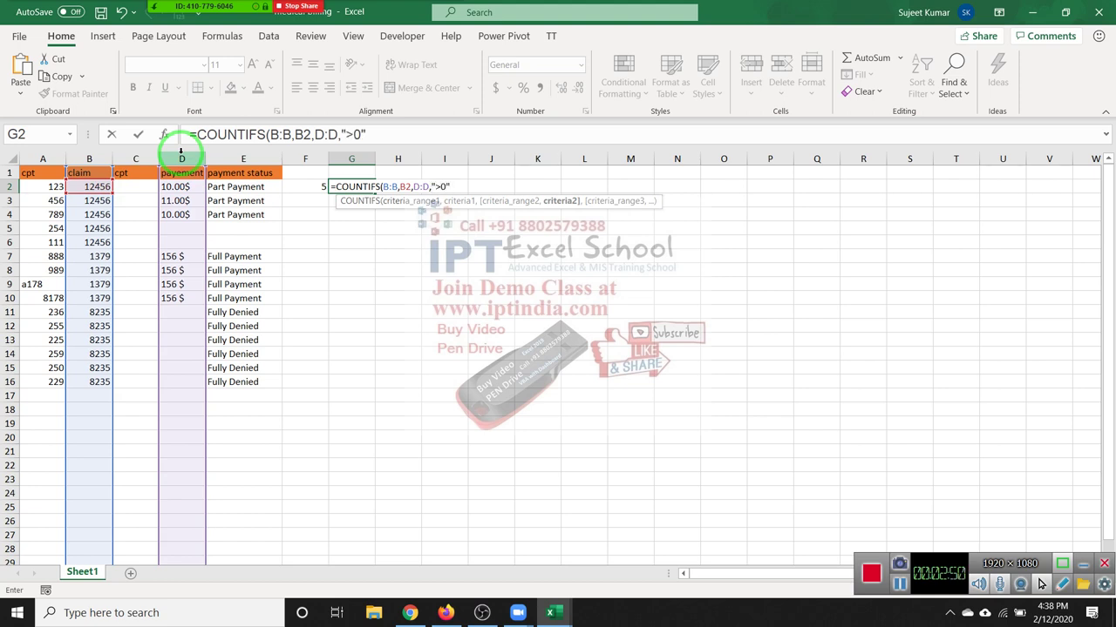
pyautogui.write(')')
pyautogui.press('Return')
pyautogui.press('Up')
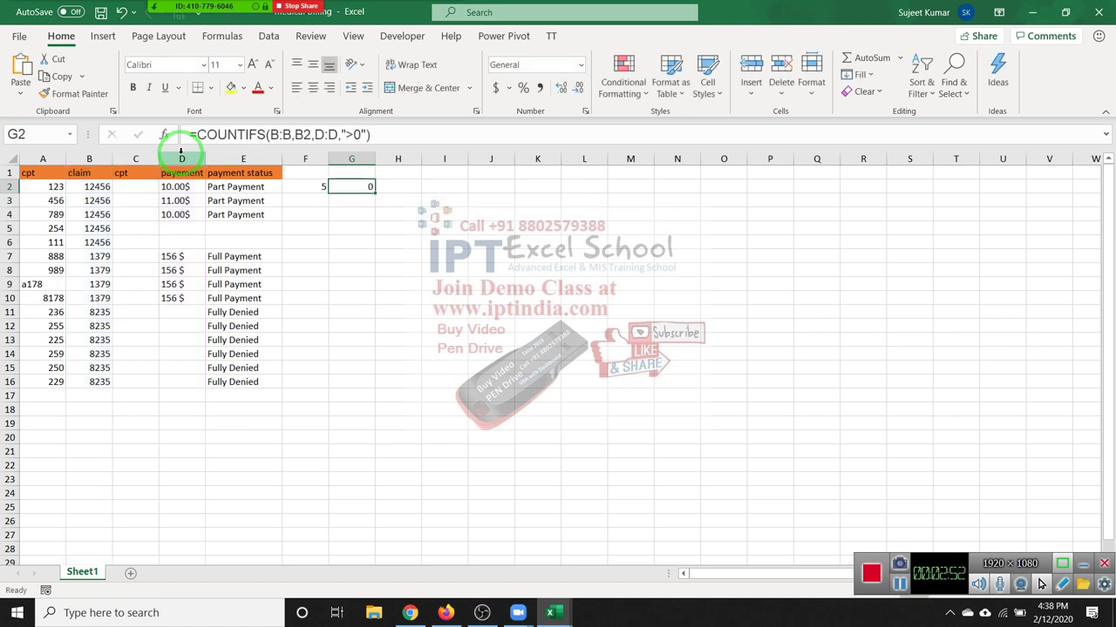
# - Change G2's payment criterion from ">0" to ">=0"
pyautogui.click(342, 134)
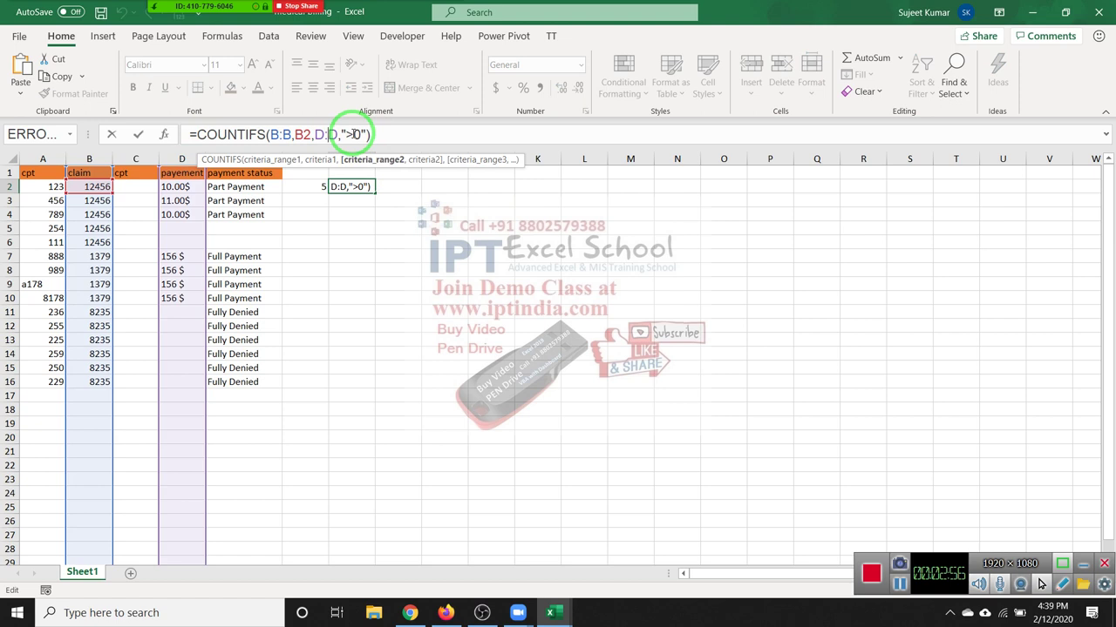
pyautogui.click(362, 135)
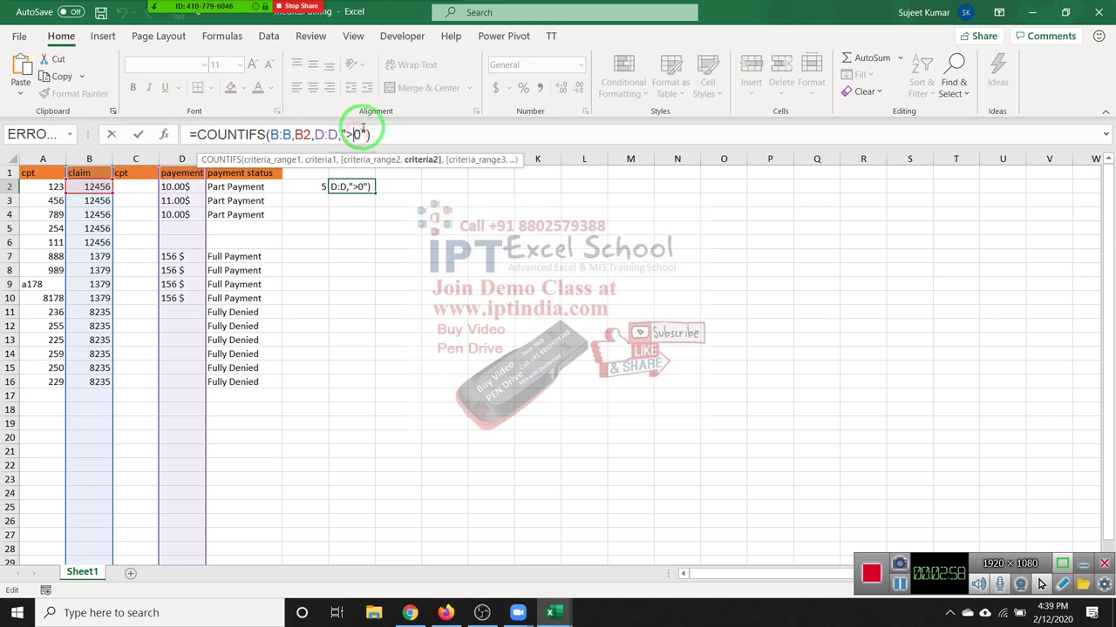
pyautogui.write('=')
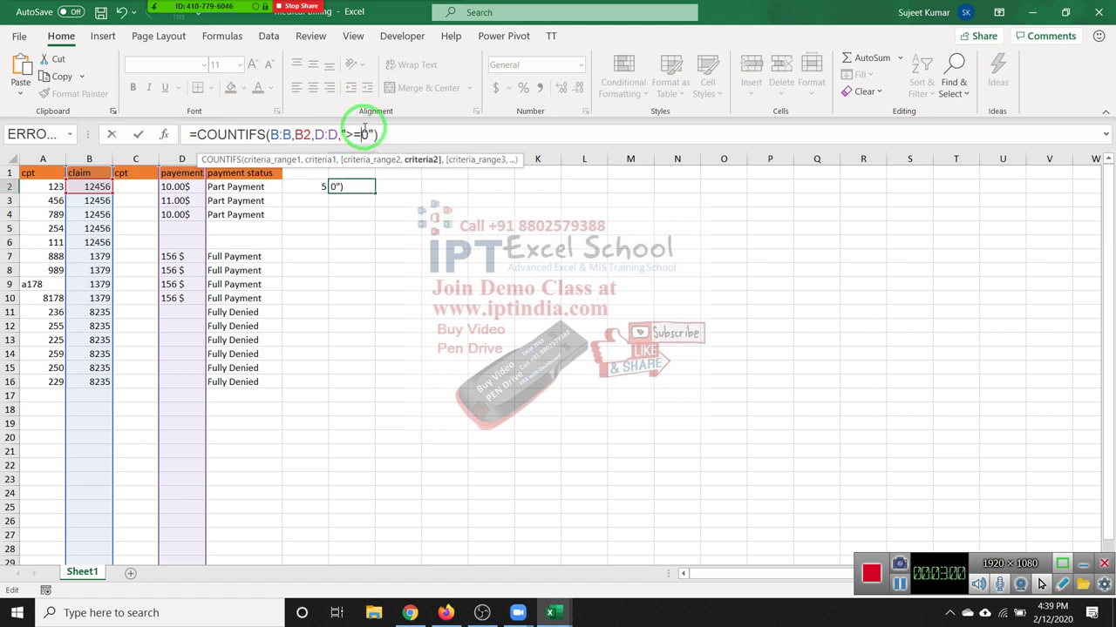
pyautogui.press('Return')
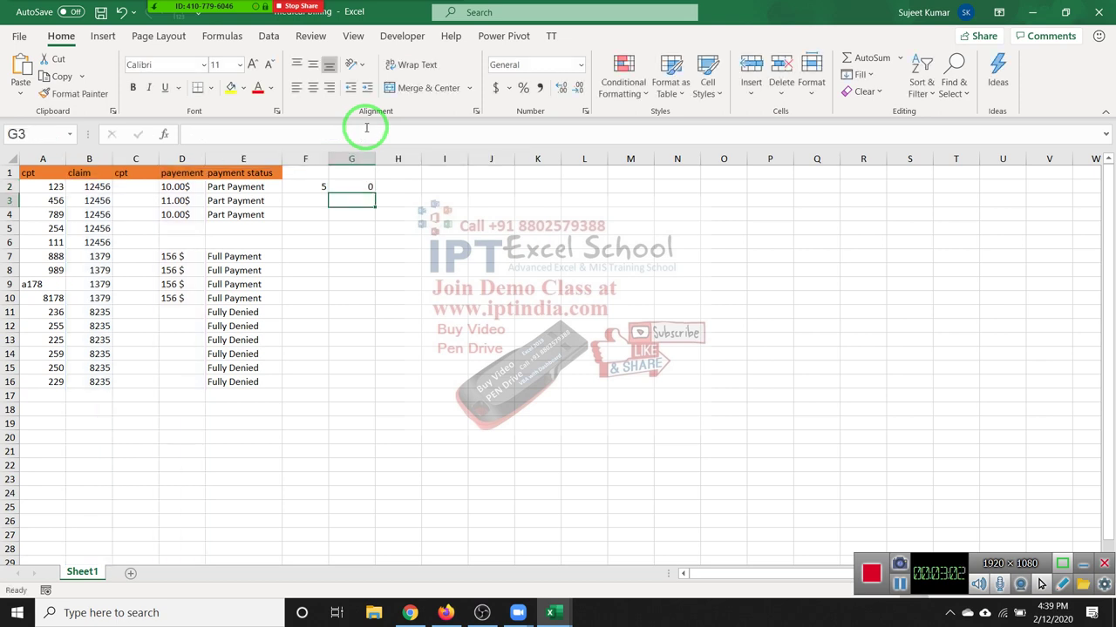
pyautogui.press('Up')
# - Re-enter D2's payment as the plain number 10 instead of 10.00$ text
pyautogui.moveTo(244, 8)
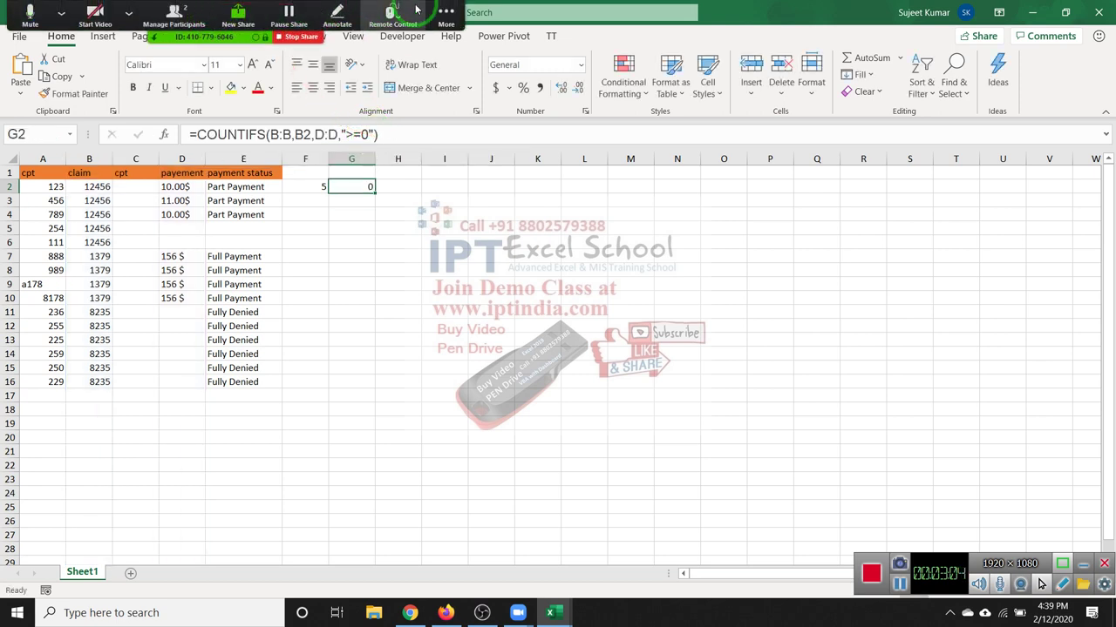
pyautogui.click(445, 12)
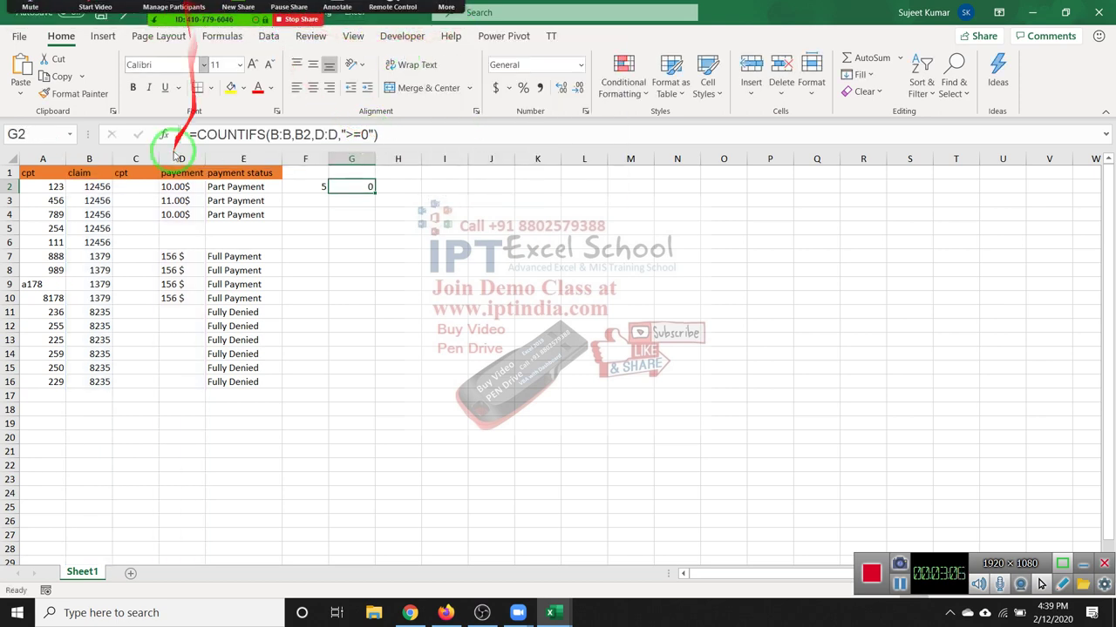
pyautogui.click(179, 200)
pyautogui.click(190, 189)
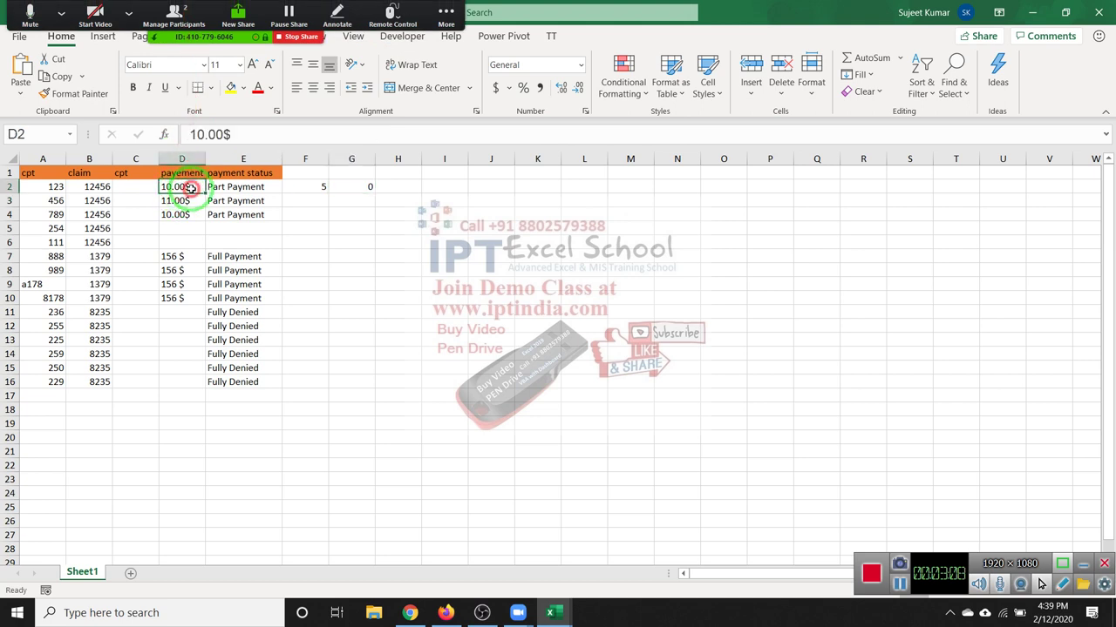
pyautogui.doubleClick(197, 188)
pyautogui.press('Return')
pyautogui.click(200, 188)
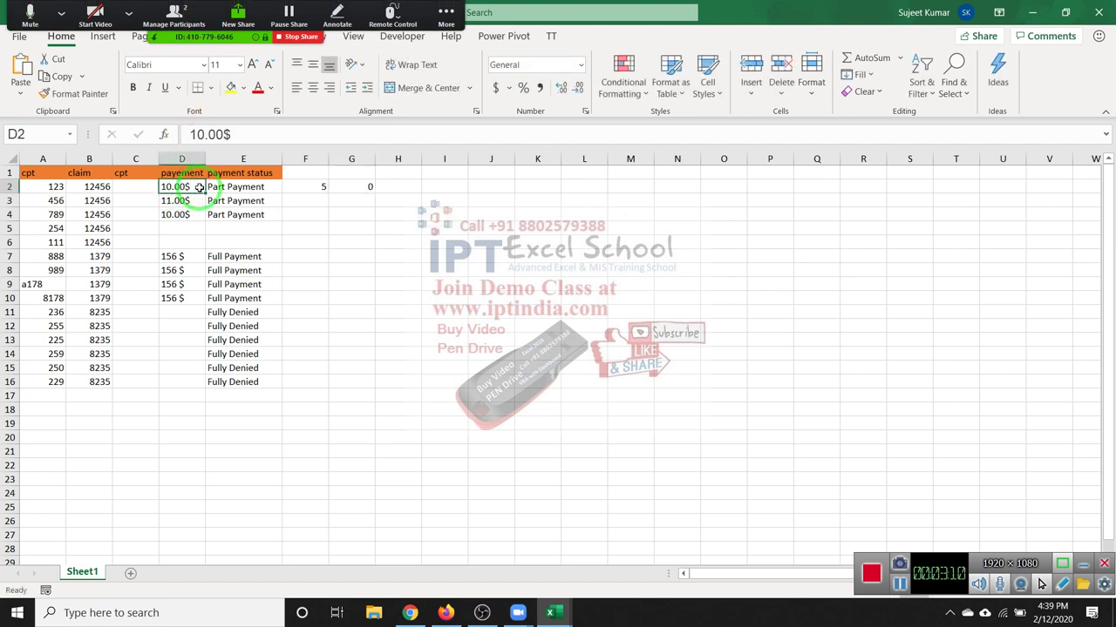
pyautogui.write('10')
pyautogui.press('Return')
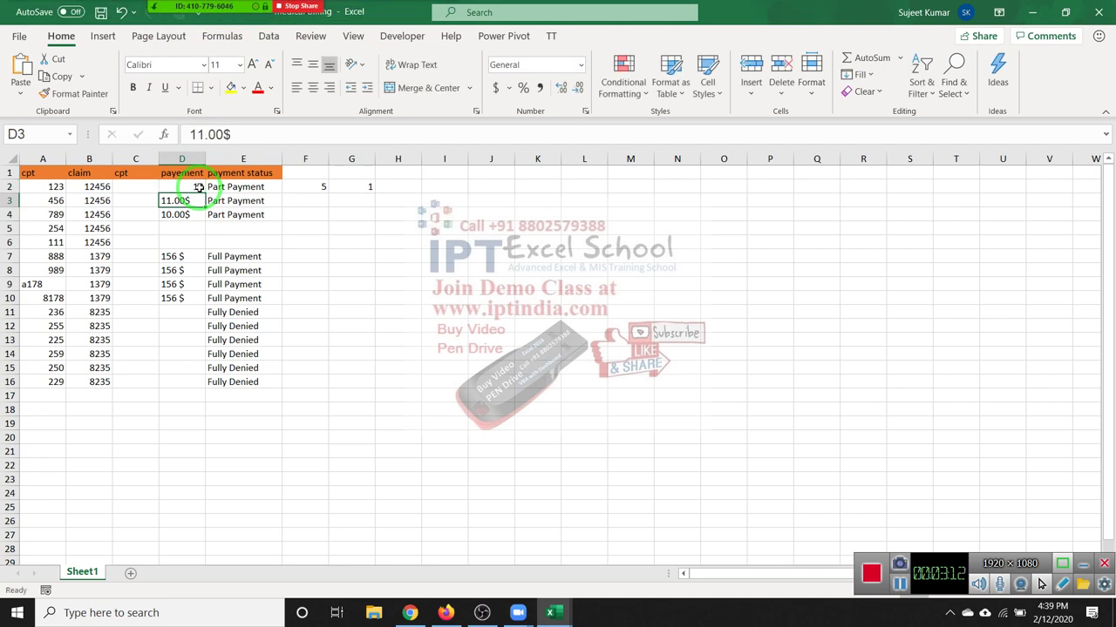
pyautogui.click(199, 188)
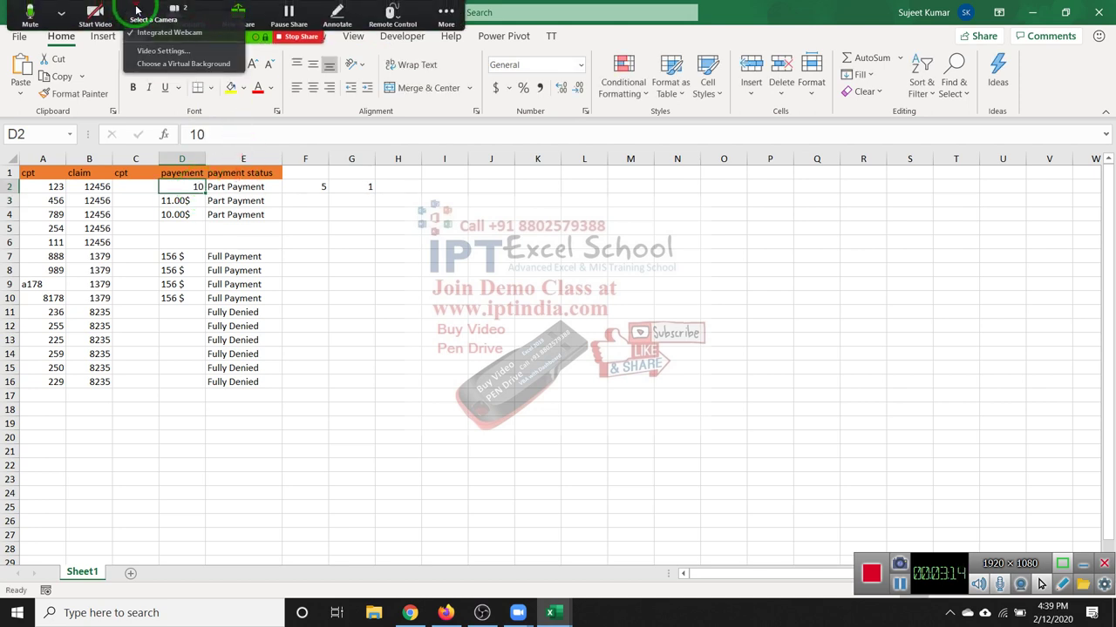
# - Check the other participant's options in the Zoom participants list
pyautogui.click(197, 12)
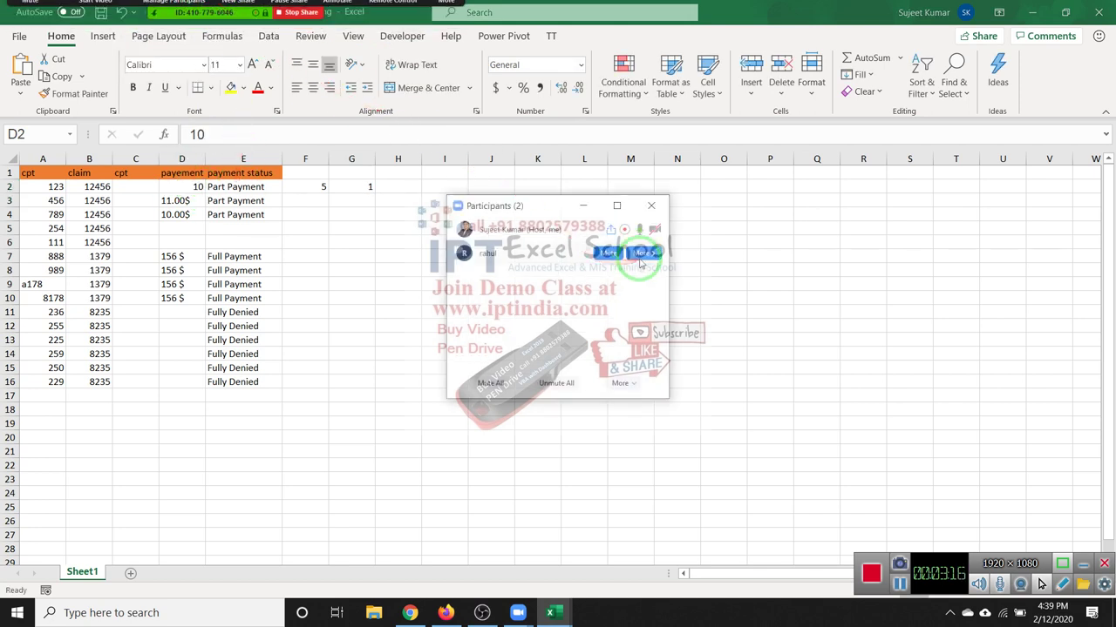
pyautogui.click(643, 252)
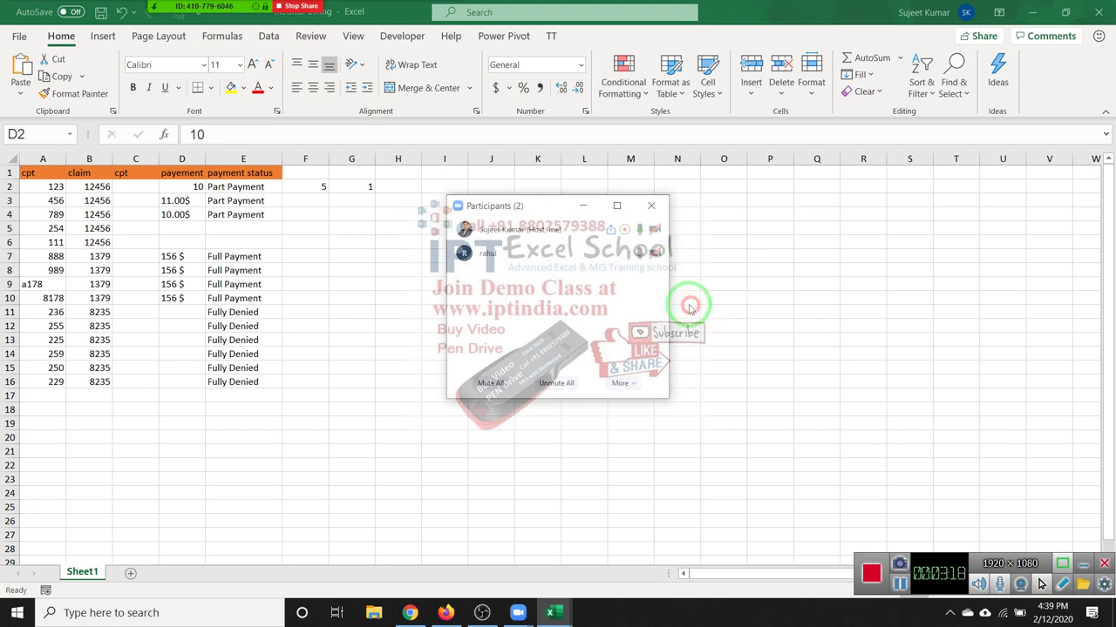
pyautogui.click(651, 206)
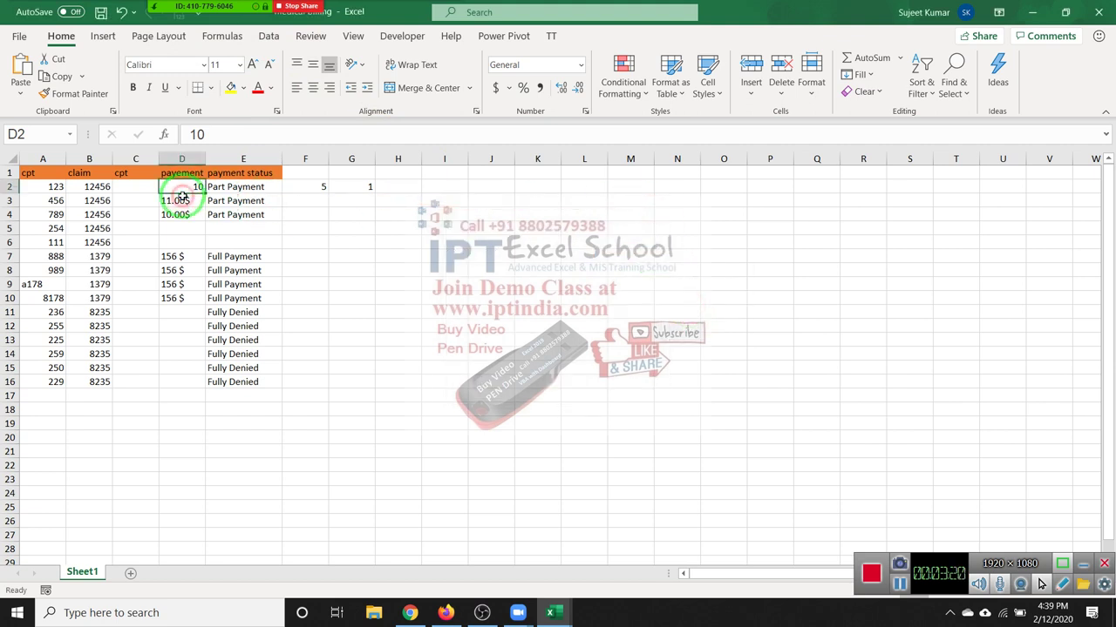
# - Enter 10 as plain numbers in D3 and D4 and delete the stray 1 from D5
pyautogui.click(184, 199)
pyautogui.write('1')
pyautogui.press('Return')
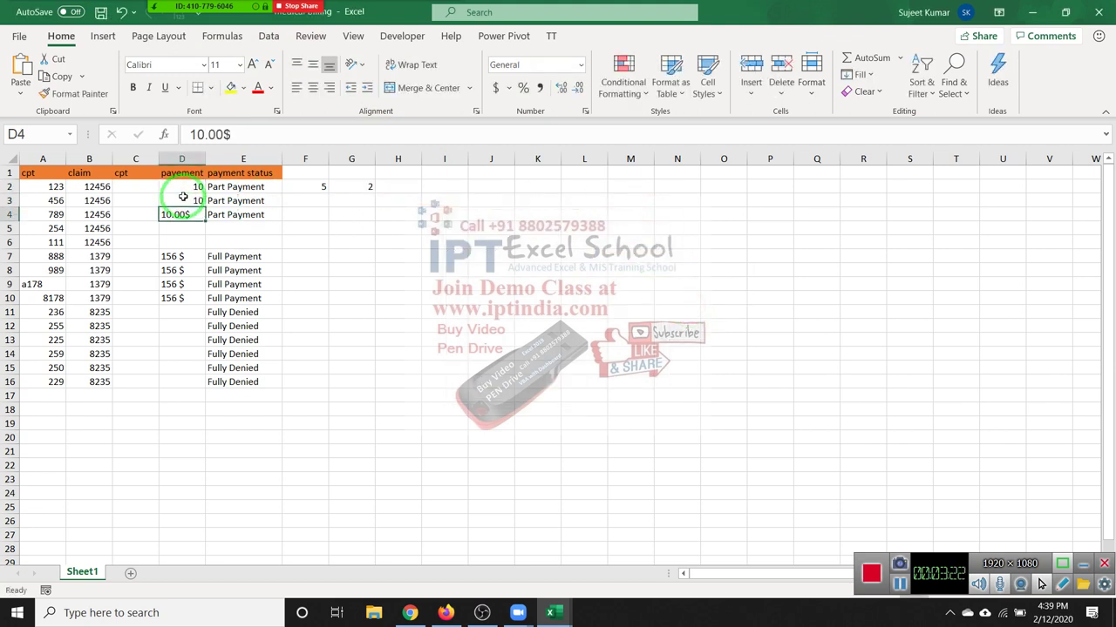
pyautogui.press('Return')
pyautogui.write('1')
pyautogui.press('Up')
pyautogui.write('10')
pyautogui.press('Left')
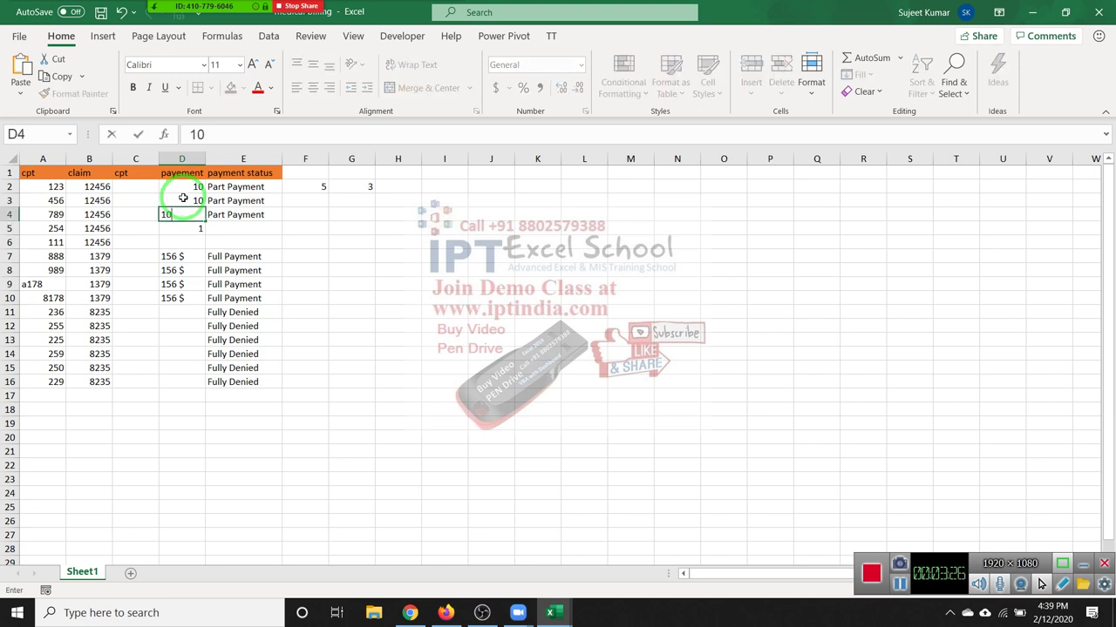
pyautogui.press('Right')
pyautogui.press('Right')
pyautogui.press('Down')
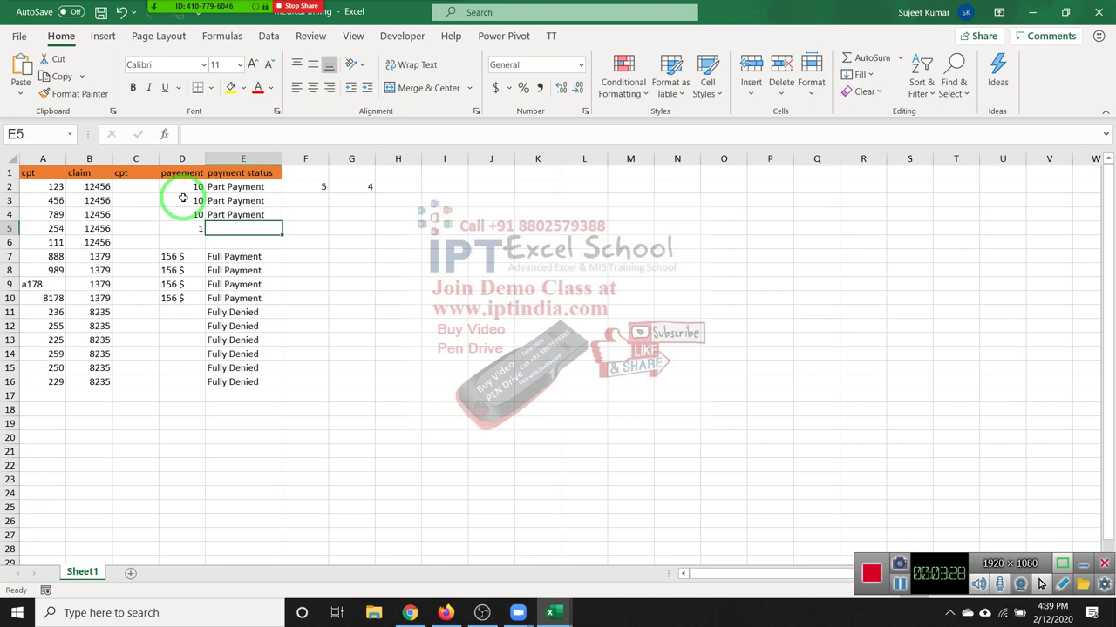
pyautogui.press('Left')
pyautogui.press('Delete')
pyautogui.click(183, 198)
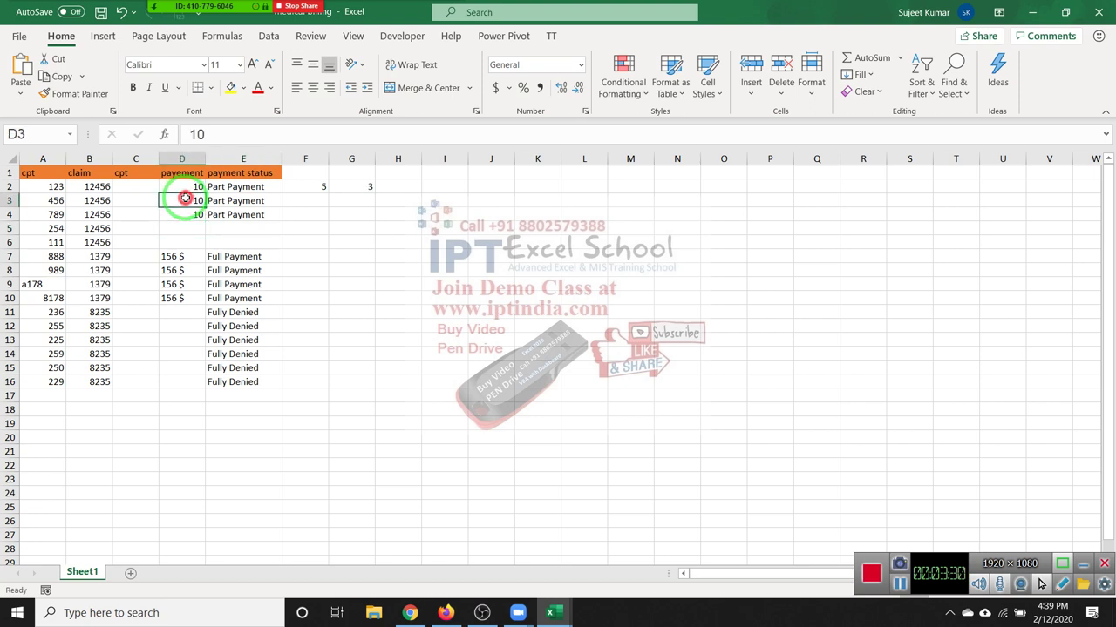
# - Apply Accounting dollar format to D2:D4 and retype D7:D10 as 146 and 156
pyautogui.moveTo(188, 187); pyautogui.dragTo(189, 213)
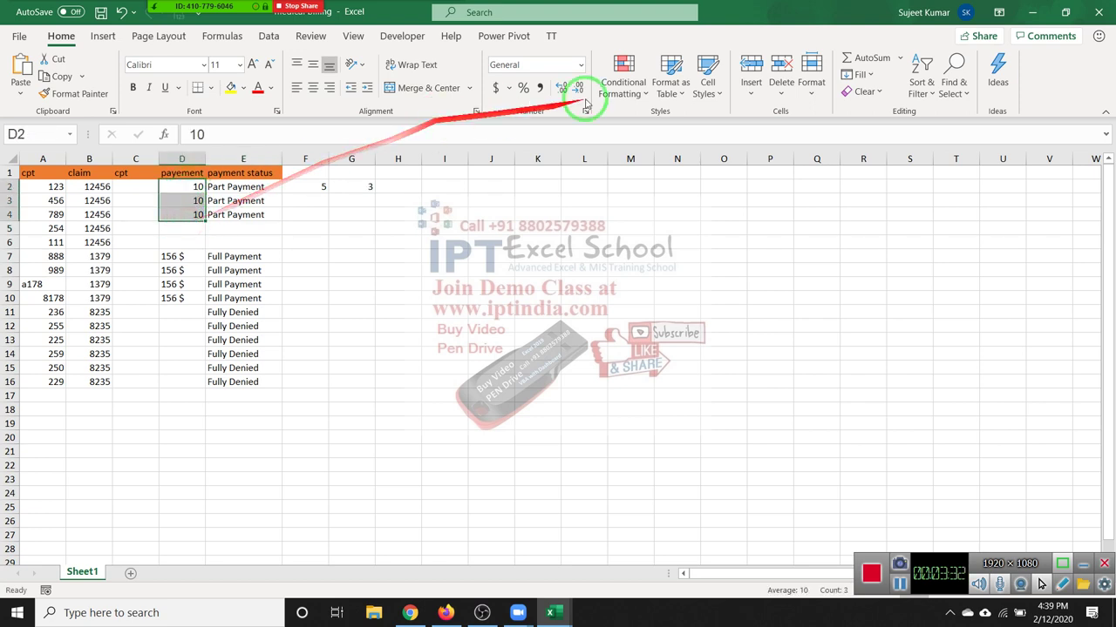
pyautogui.click(494, 86)
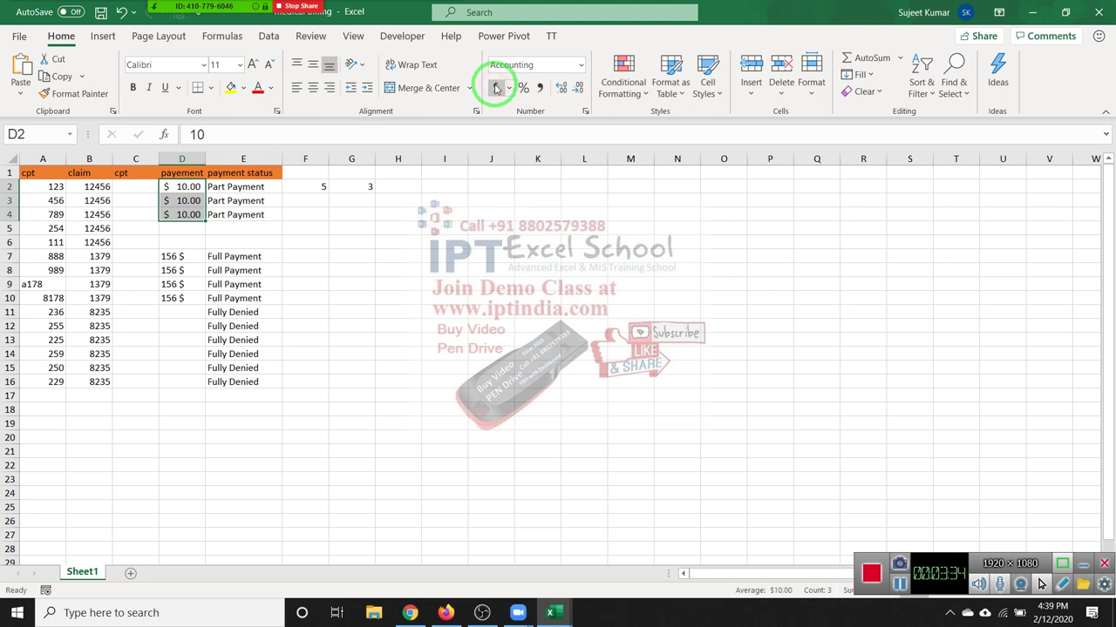
pyautogui.click(194, 256)
pyautogui.write('145')
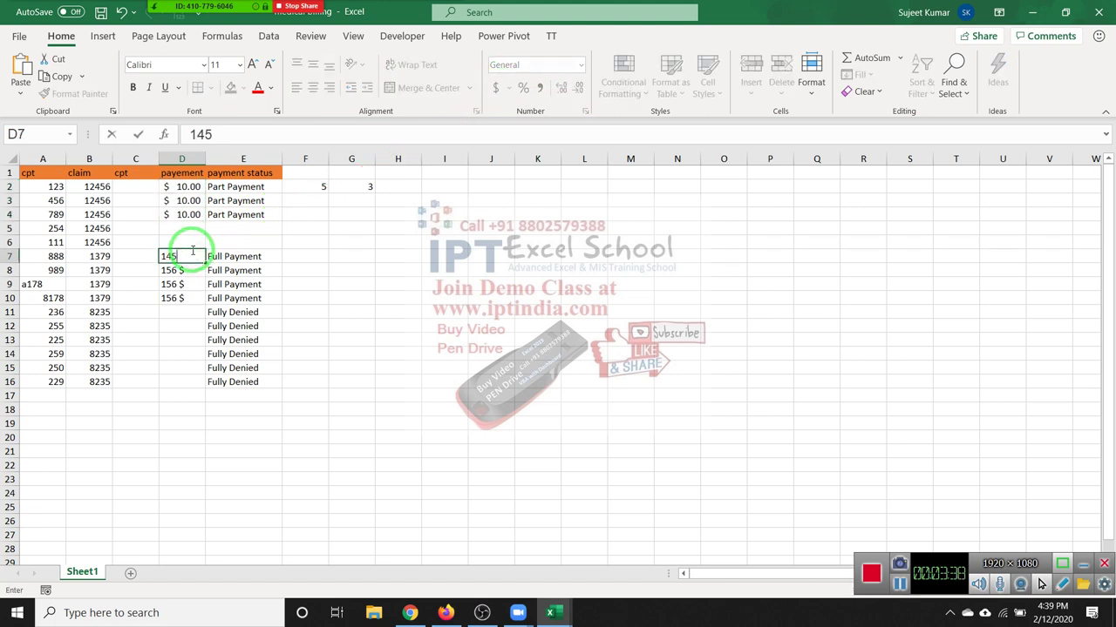
pyautogui.press('BackSpace')
pyautogui.press('BackSpace')
pyautogui.write('6')
pyautogui.press('Return')
pyautogui.write('1')
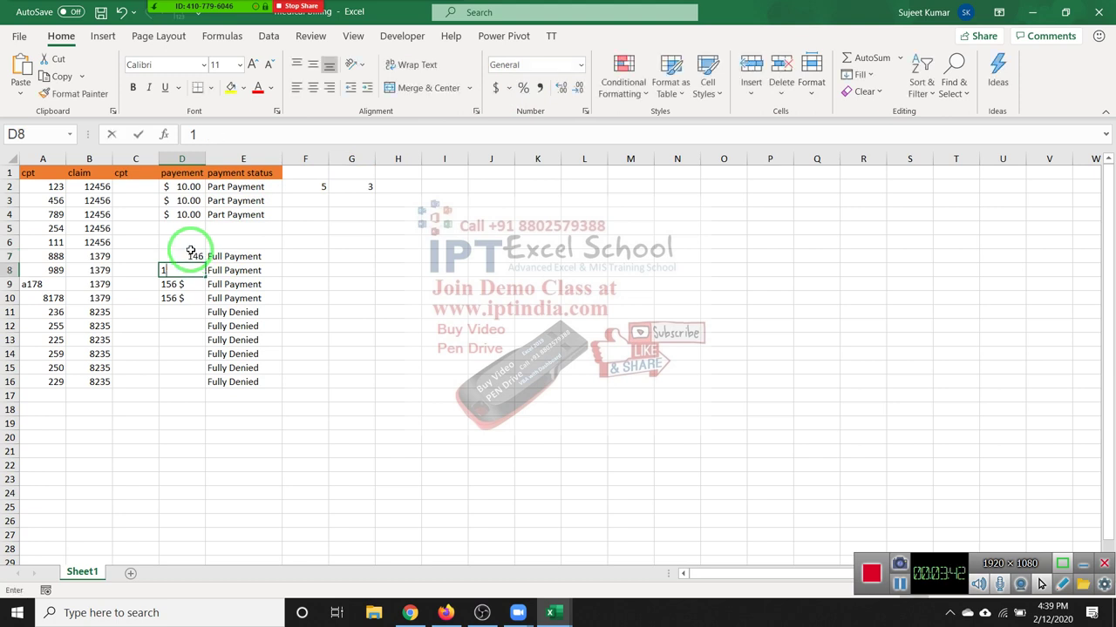
pyautogui.write('56')
pyautogui.press('Return')
pyautogui.write('156')
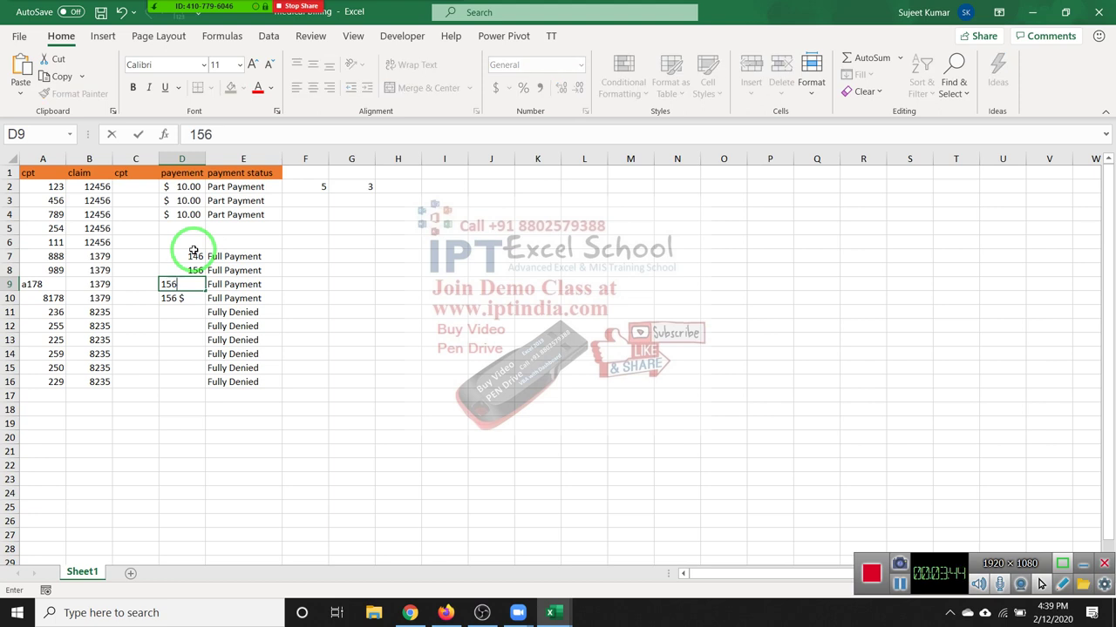
pyautogui.press('Return')
pyautogui.write('1')
# - Format payments D7:D10 as accounting dollars
pyautogui.click(193, 253)
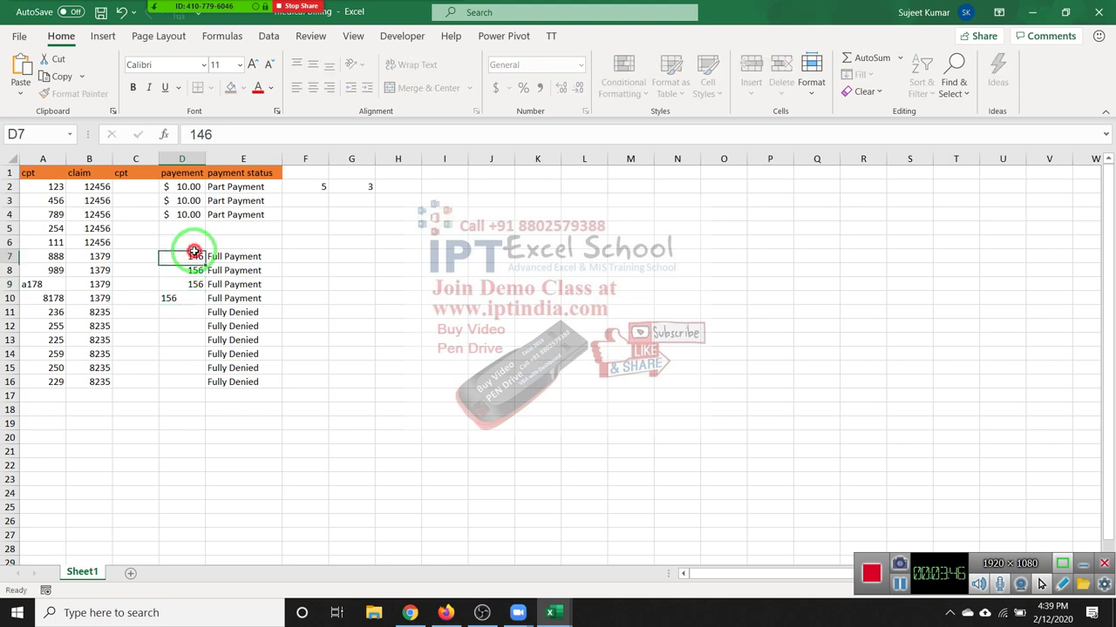
pyautogui.moveTo(196, 255); pyautogui.dragTo(192, 296)
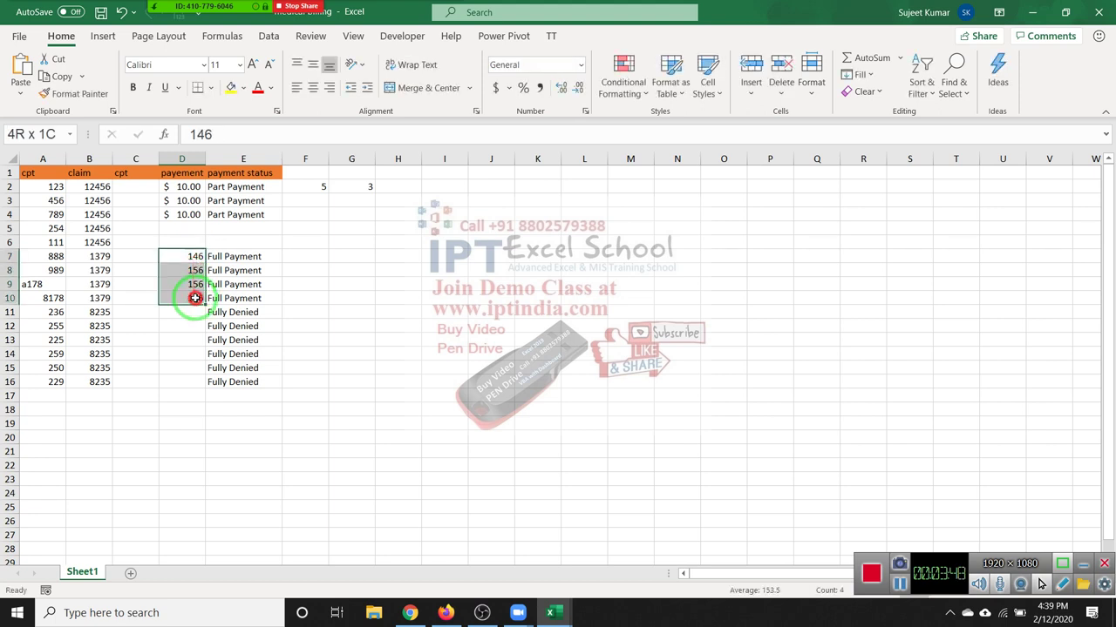
pyautogui.click(495, 87)
pyautogui.click(309, 231)
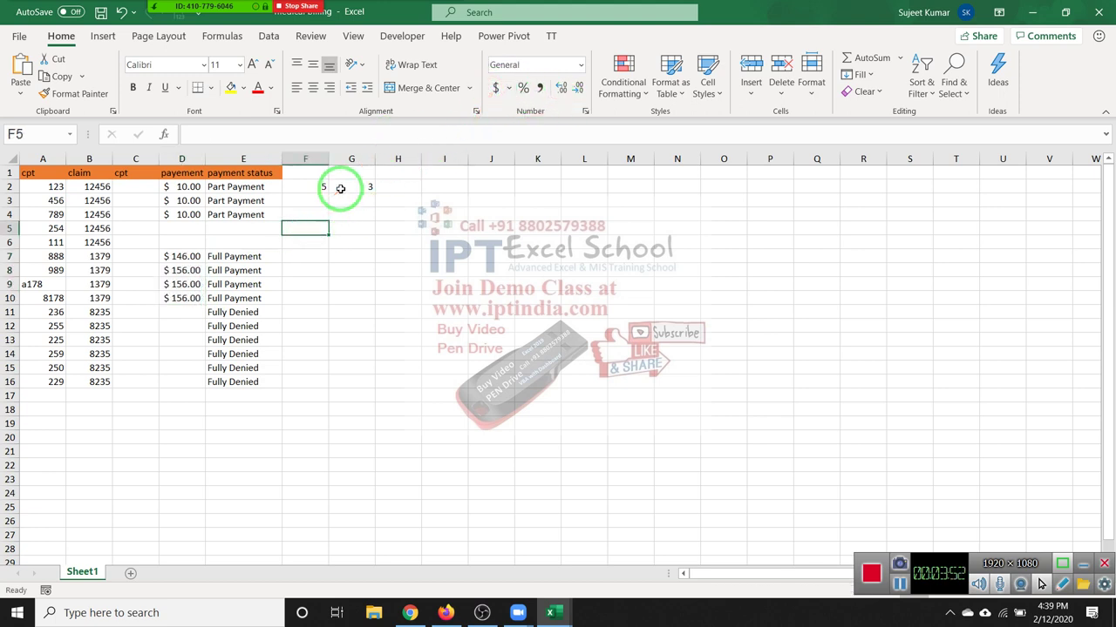
# - Recommit G2's =COUNTIFS(B:B,B2,D:D,">=0") so it returns 3 beside F2's 5
pyautogui.click(342, 187)
pyautogui.doubleClick(343, 187)
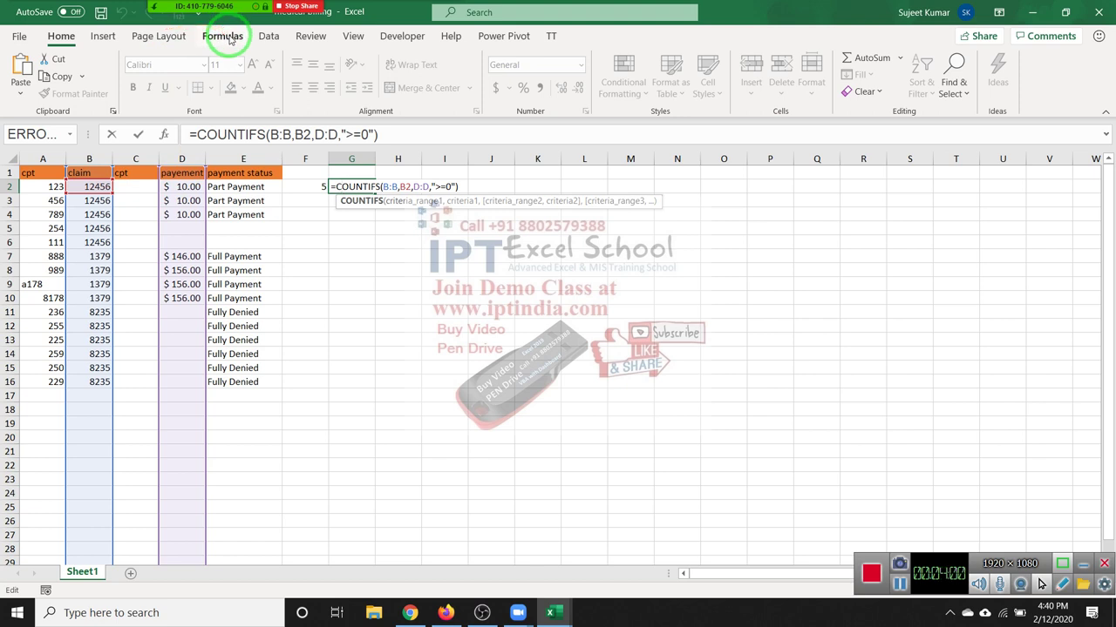
pyautogui.hotkey('ctrl', 'Return')
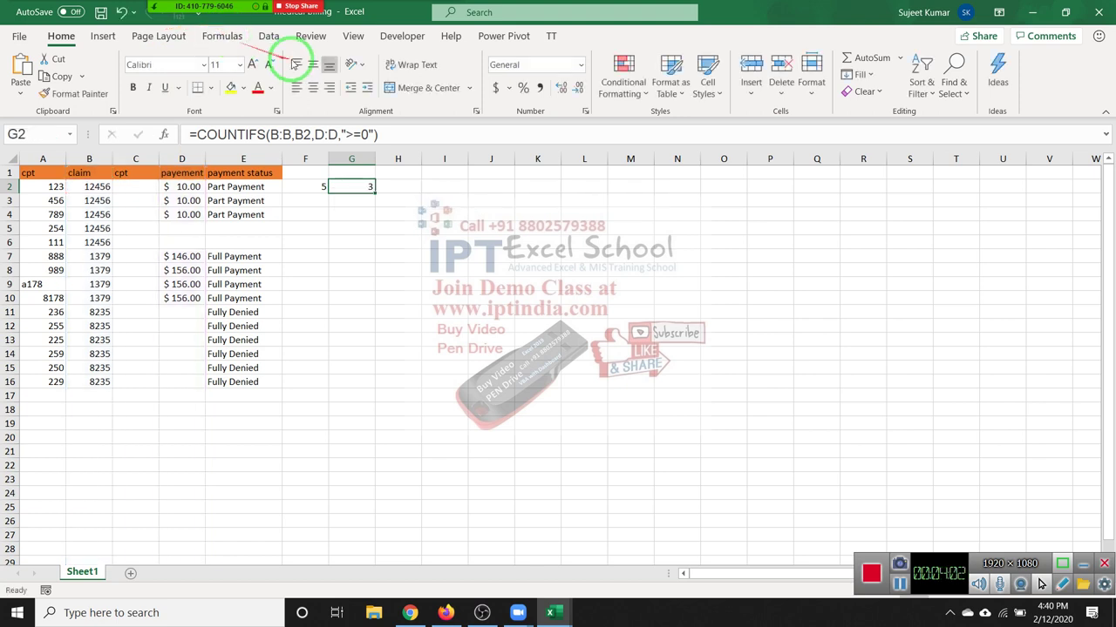
pyautogui.click(319, 188)
pyautogui.click(339, 187)
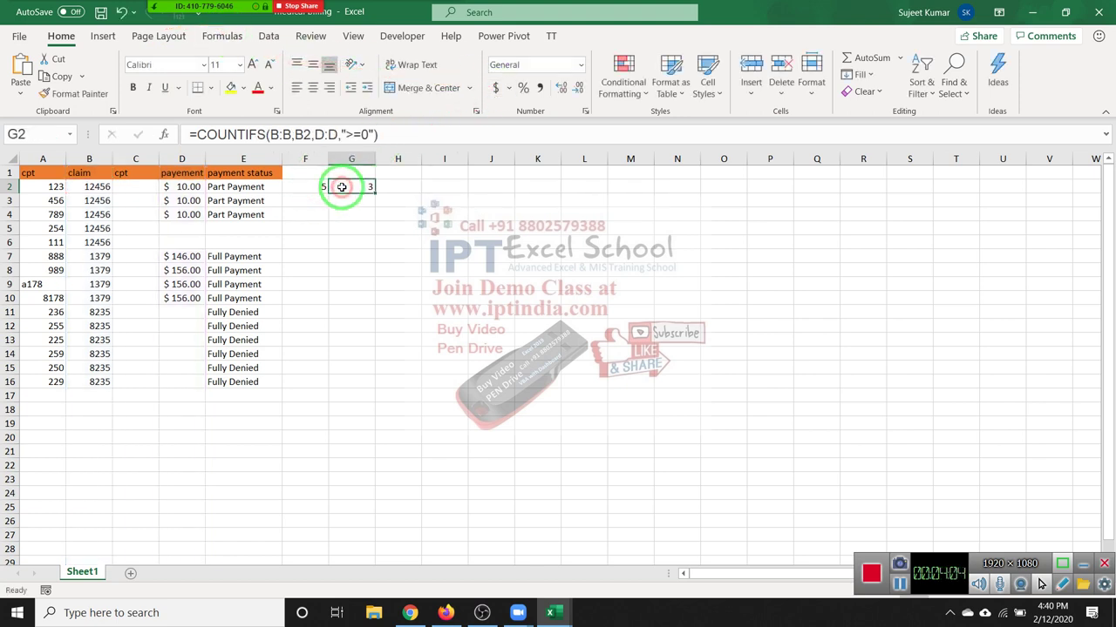
pyautogui.click(397, 185)
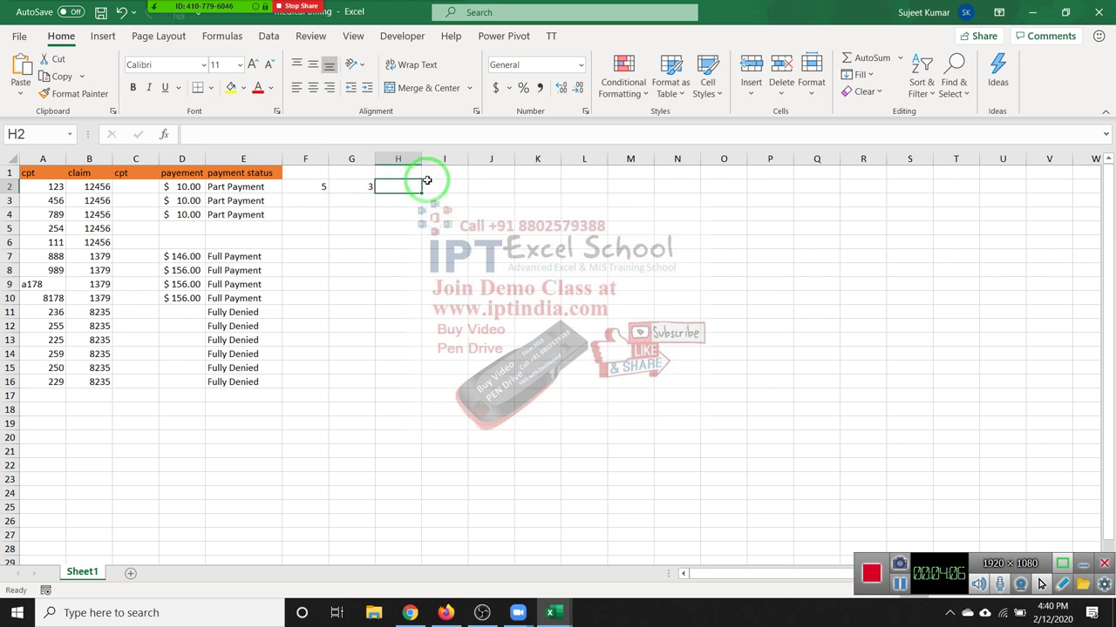
# - Start H2's nested IF, testing F2=G2 first and adding inner IF conditions on G2
pyautogui.write('=IF')
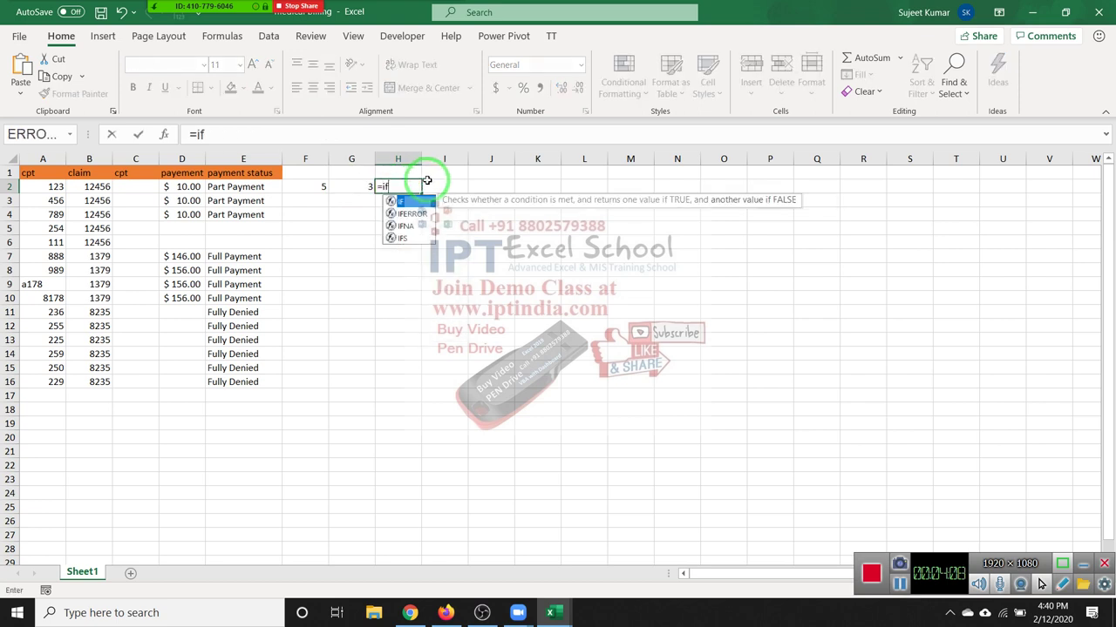
pyautogui.write('(')
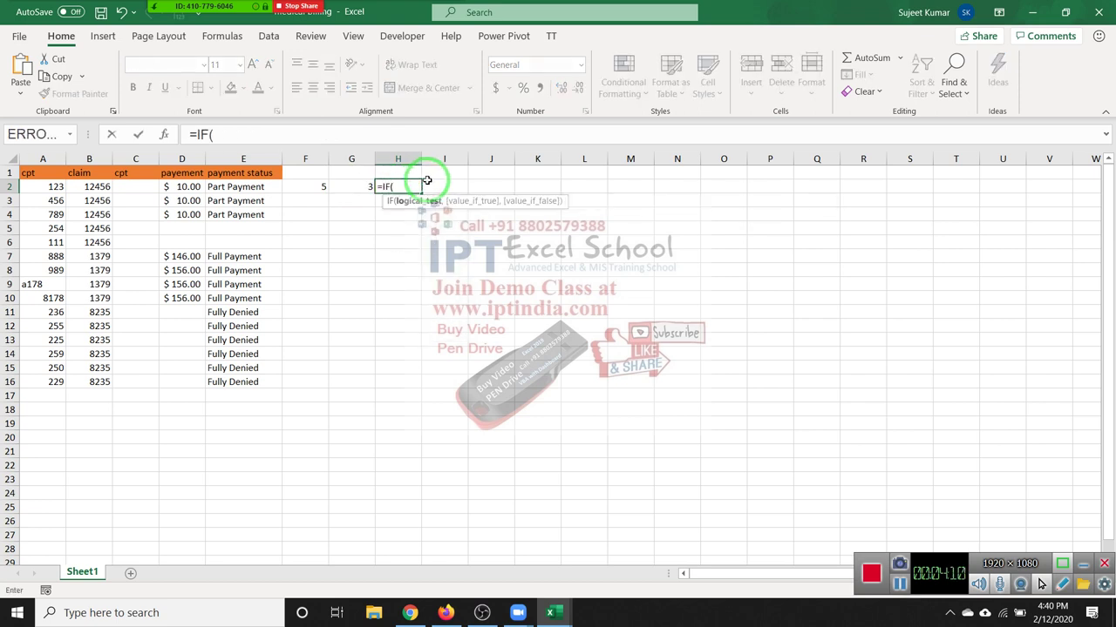
pyautogui.press('Left')
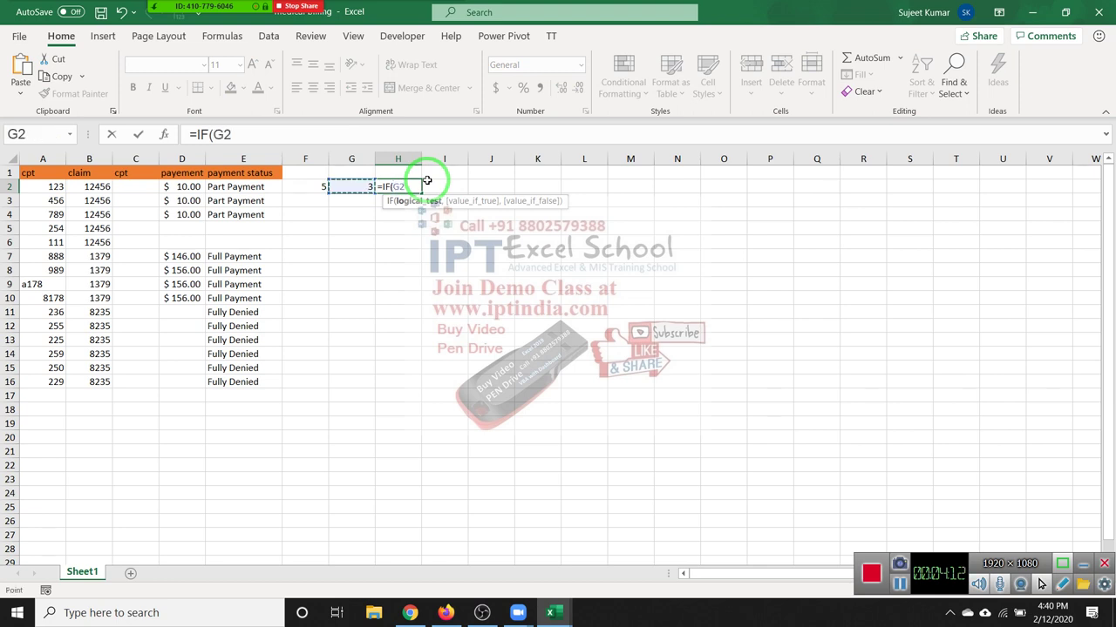
pyautogui.press('Left')
pyautogui.write('=')
pyautogui.press('Left')
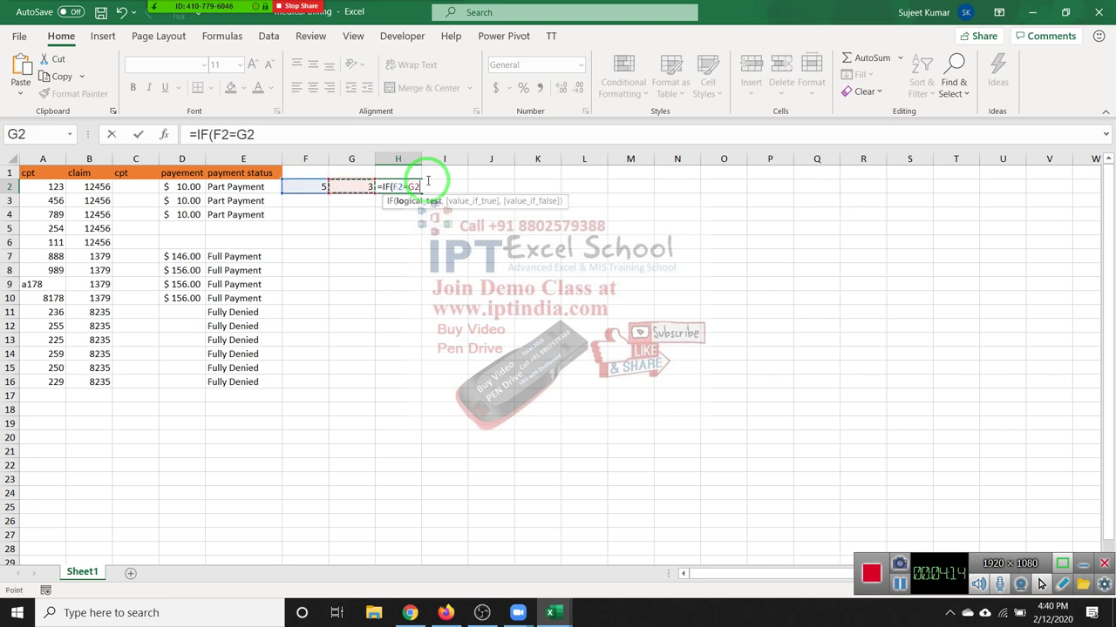
pyautogui.write(',"Full Pa')
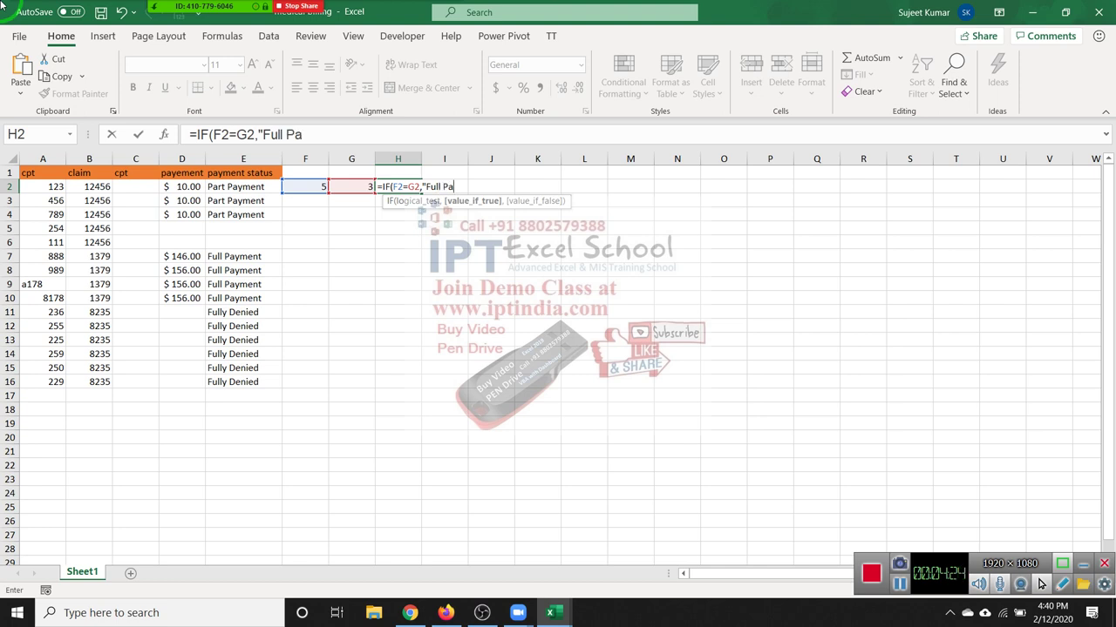
pyautogui.write('ymet"')
pyautogui.write(',I')
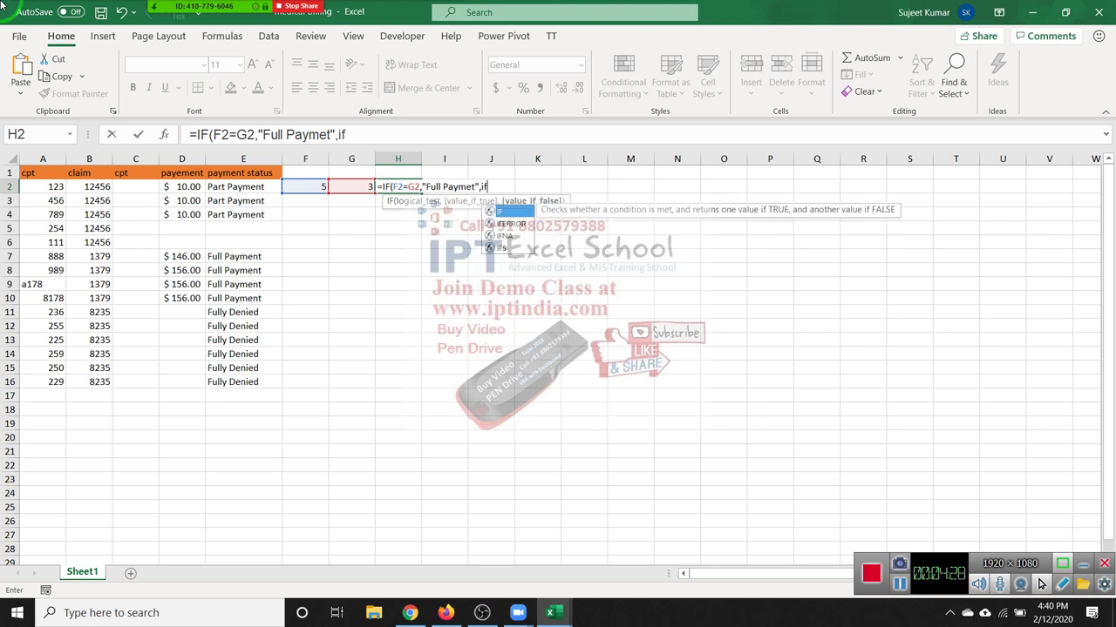
pyautogui.write('F(')
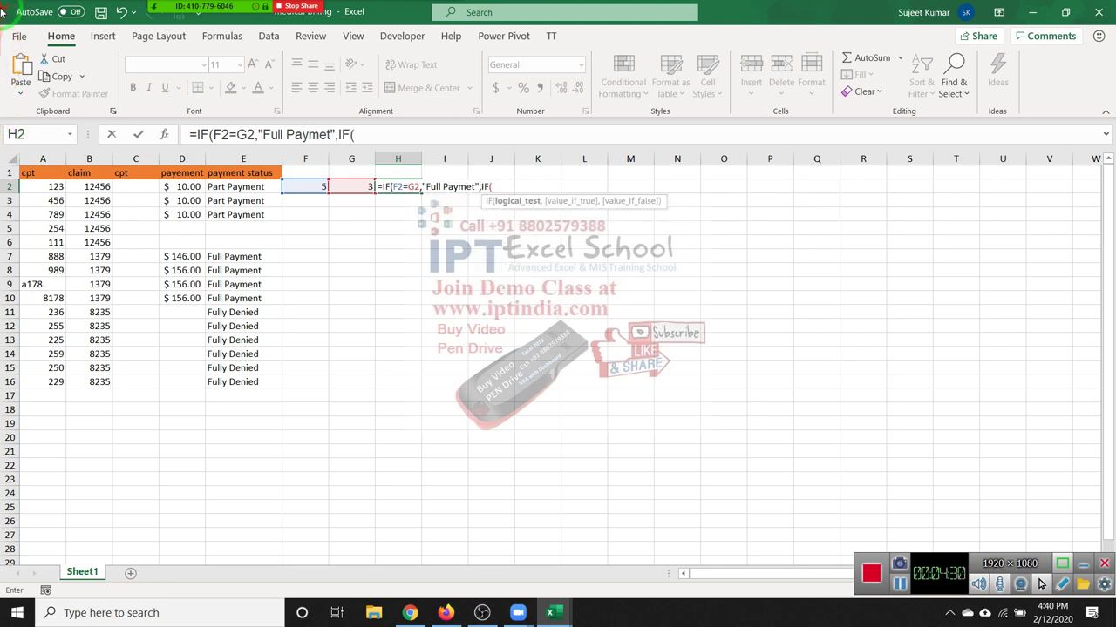
pyautogui.click(352, 186)
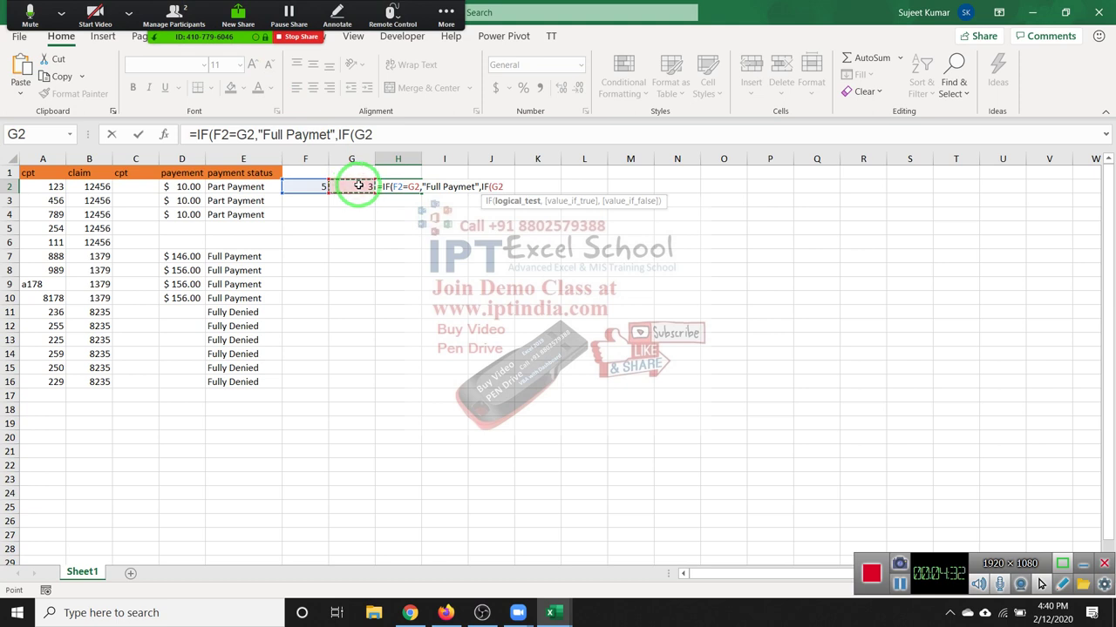
pyautogui.write('<=')
pyautogui.click(324, 188)
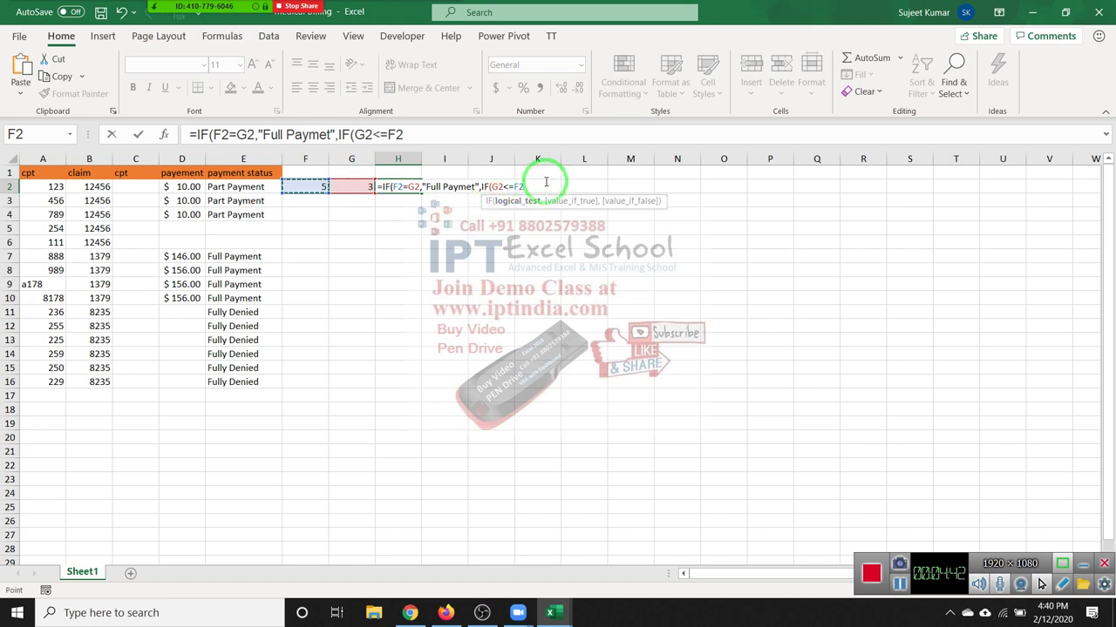
pyautogui.press('BackSpace')
pyautogui.press('BackSpace')
pyautogui.press('BackSpace')
pyautogui.press('BackSpace')
pyautogui.press('BackSpace')
pyautogui.press('BackSpace')
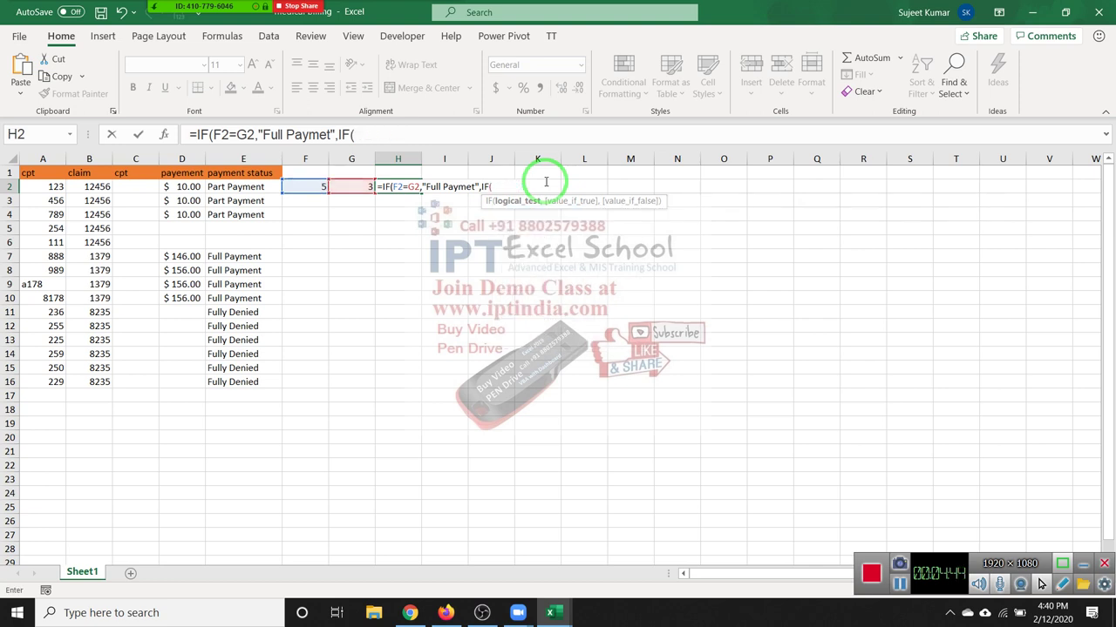
pyautogui.click(362, 185)
pyautogui.write('=0')
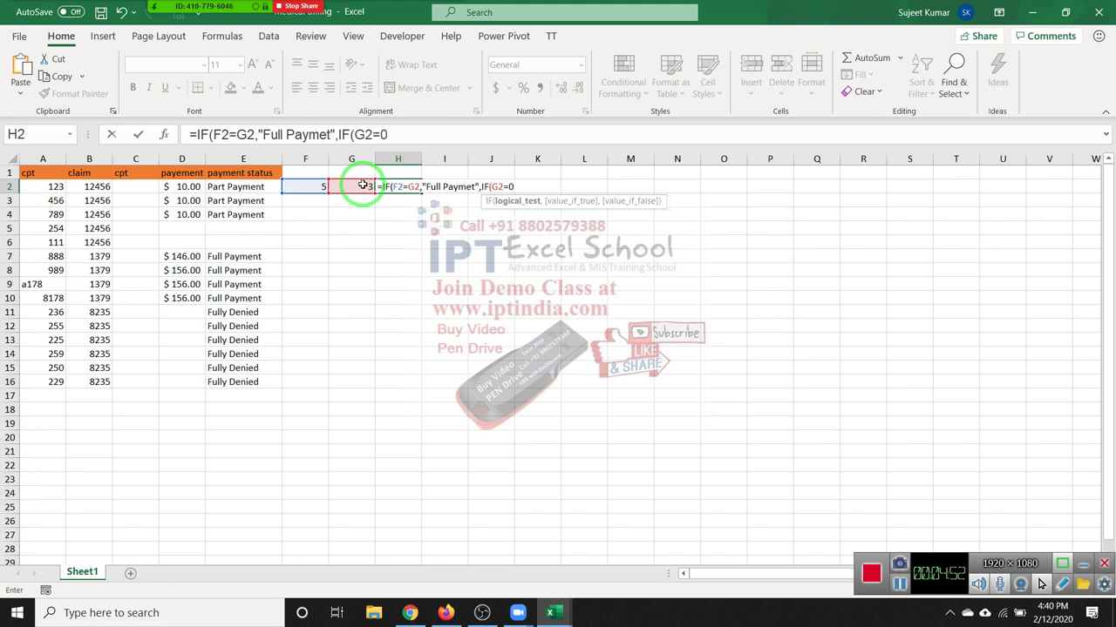
pyautogui.write(',"F')
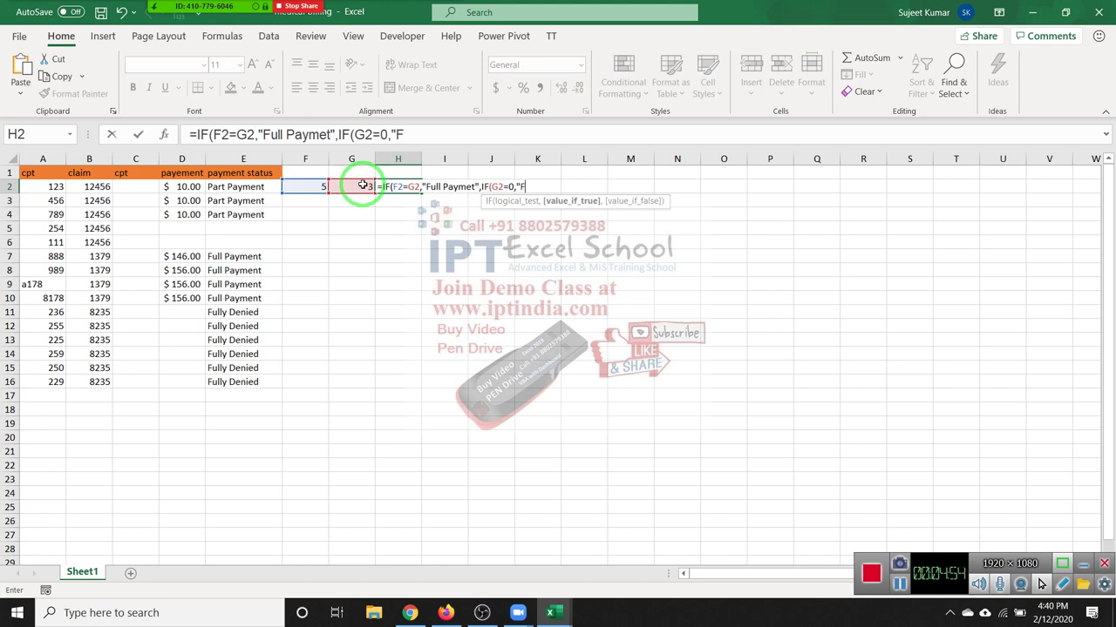
pyautogui.write('ully')
pyautogui.write(' Denai')
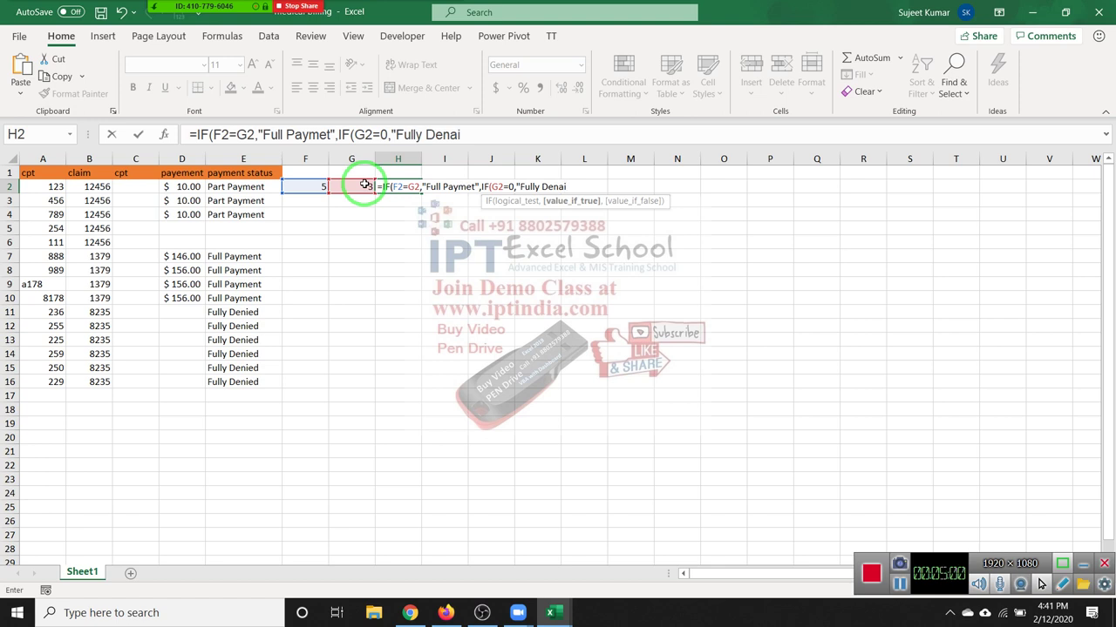
pyautogui.write('ed')
pyautogui.write(',')
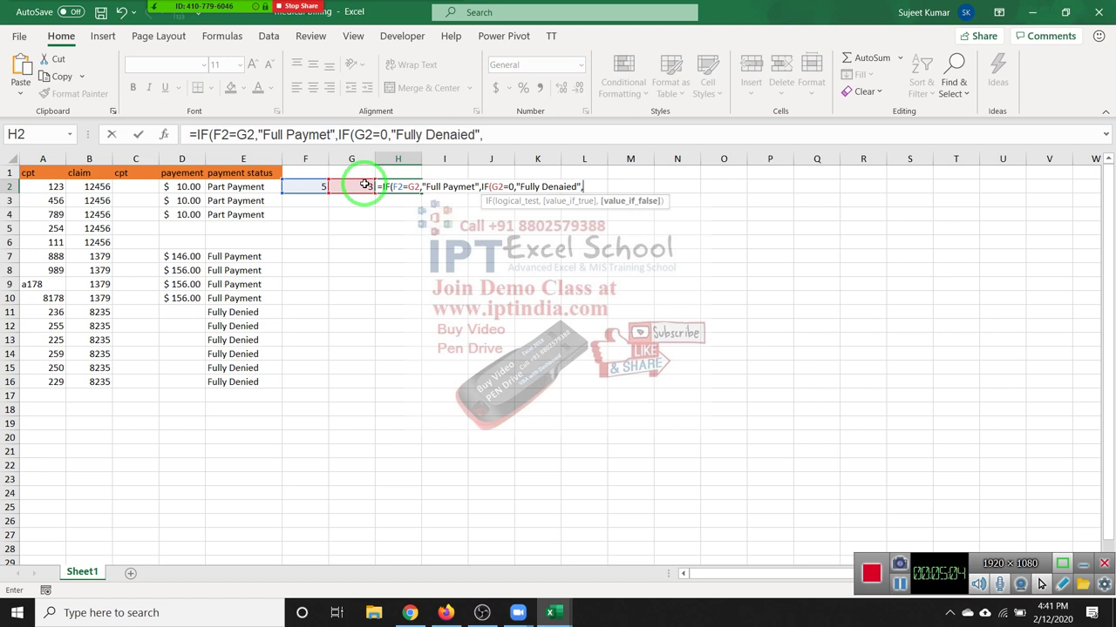
pyautogui.write('I')
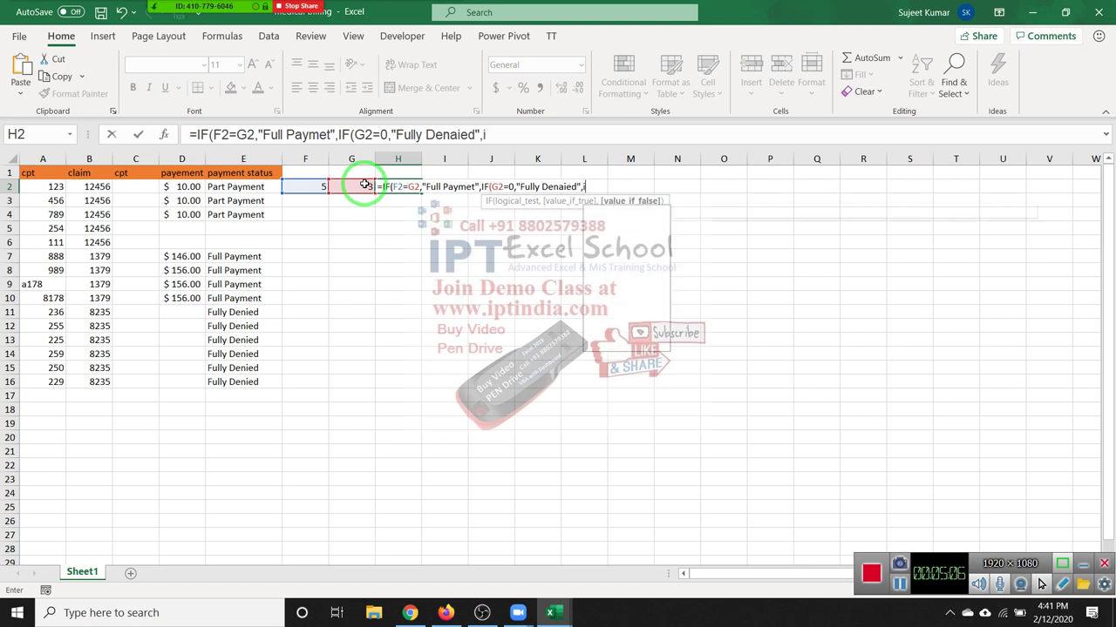
pyautogui.write('F(')
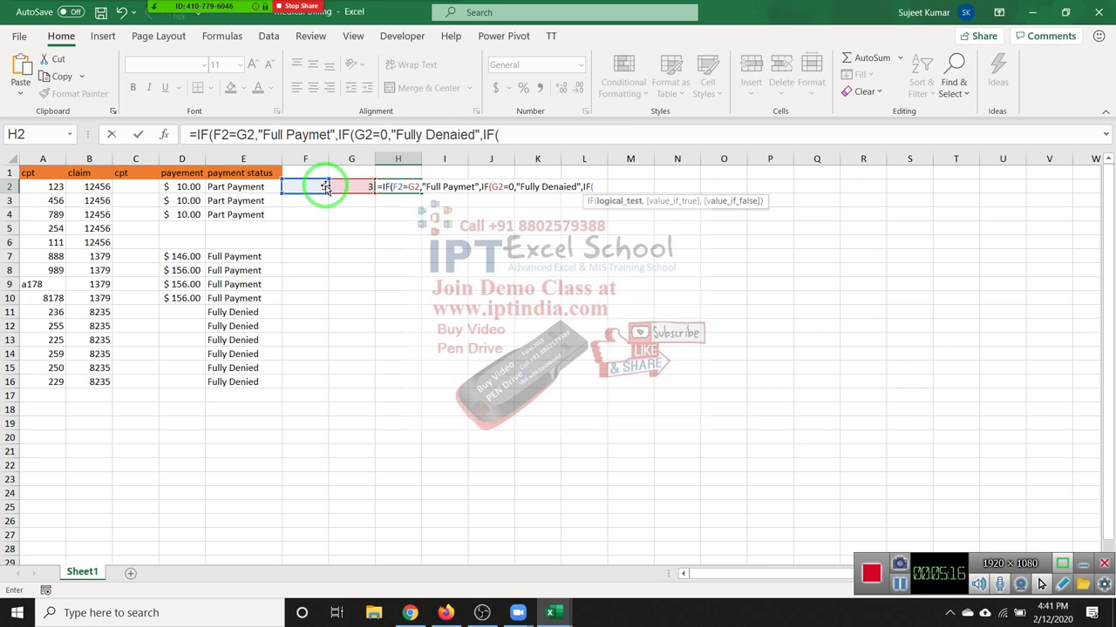
# - Replace the inner D2>0 condition with an AND function
pyautogui.click(185, 187)
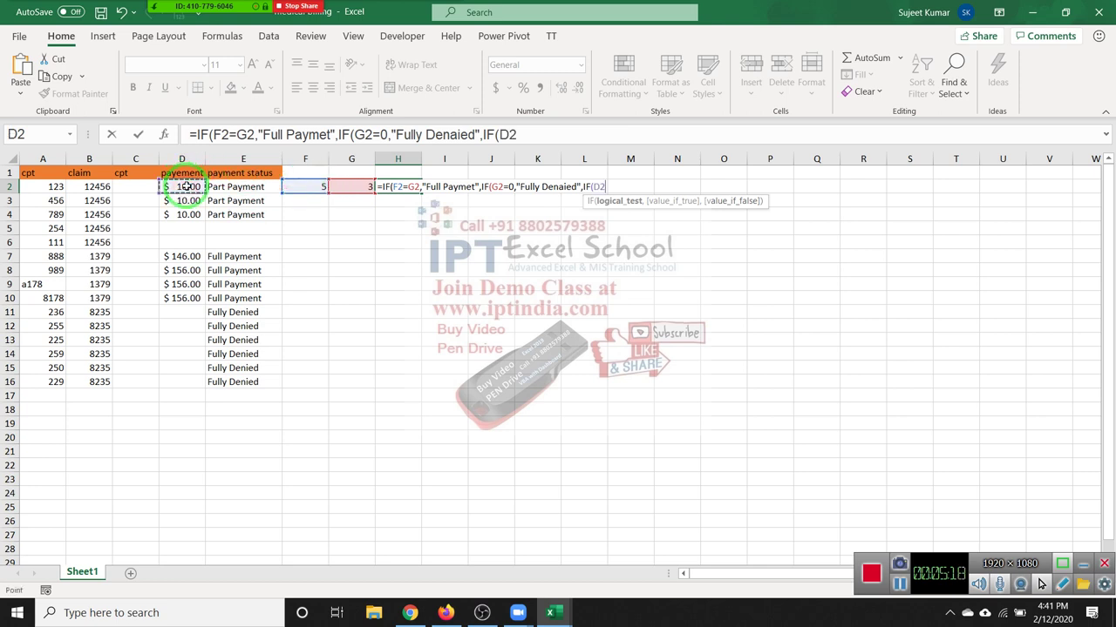
pyautogui.write('>0')
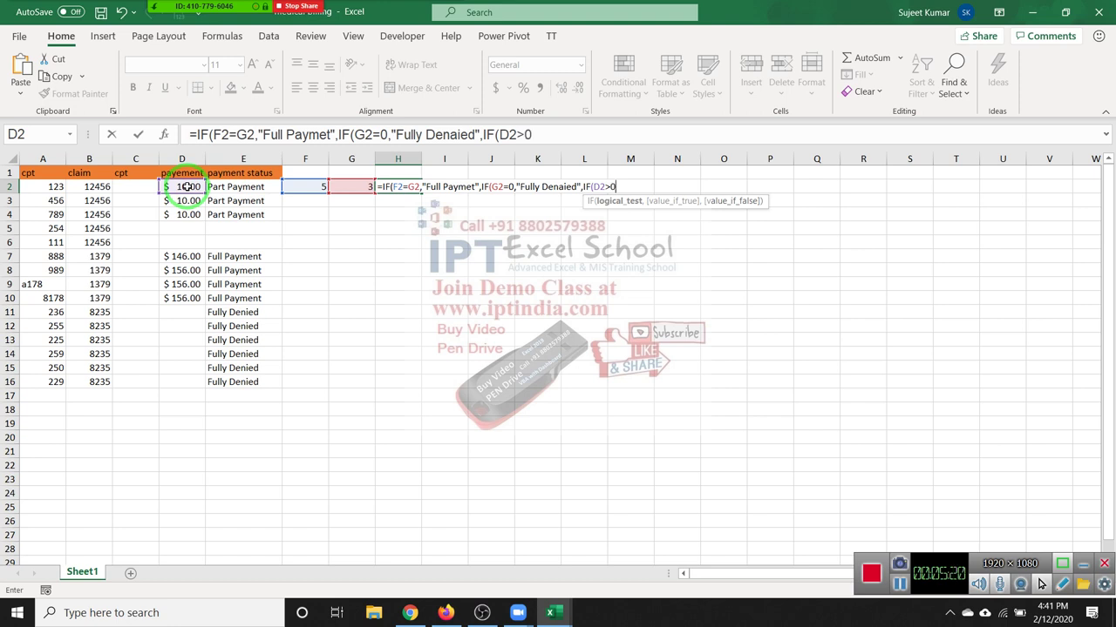
pyautogui.write(',')
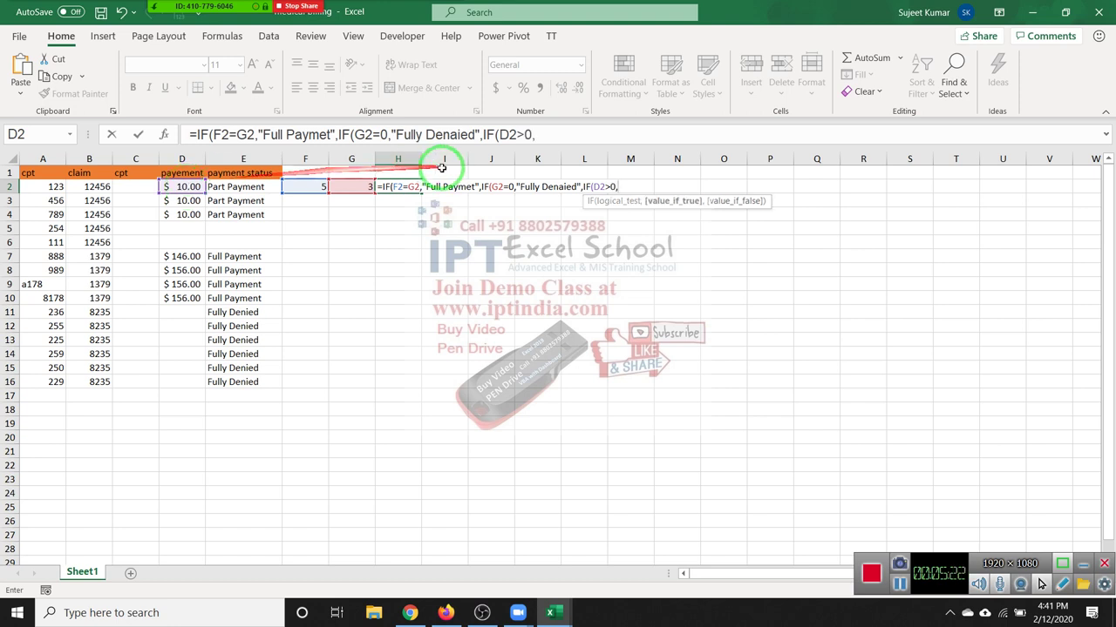
pyautogui.click(351, 187)
pyautogui.press('BackSpace')
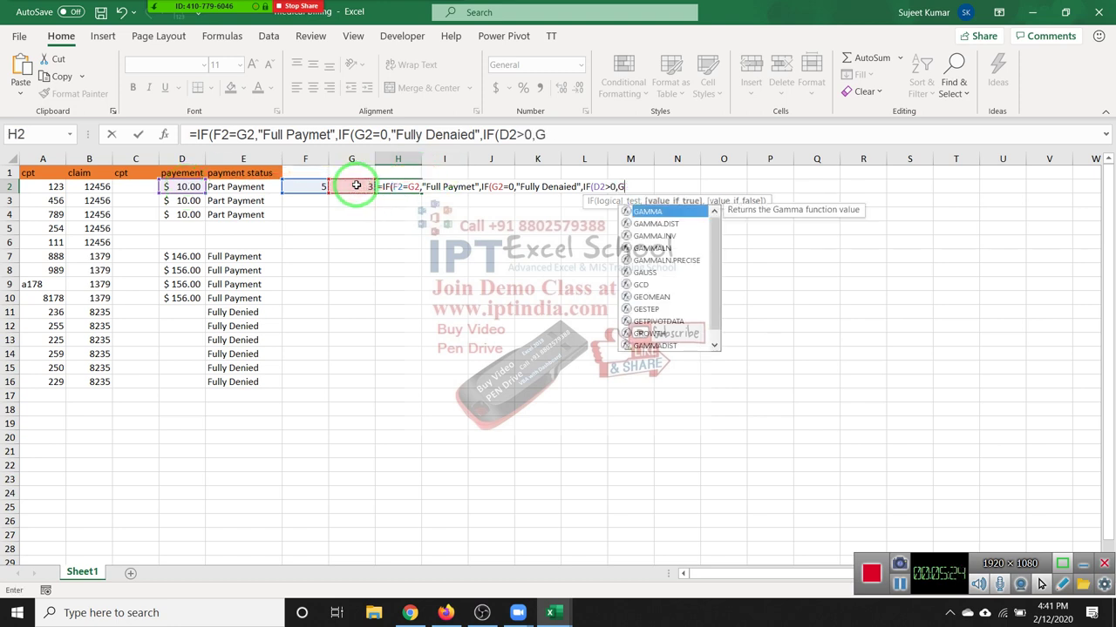
pyautogui.press('BackSpace')
pyautogui.press('BackSpace')
pyautogui.press('BackSpace')
pyautogui.press('BackSpace')
pyautogui.press('BackSpace')
pyautogui.press('BackSpace')
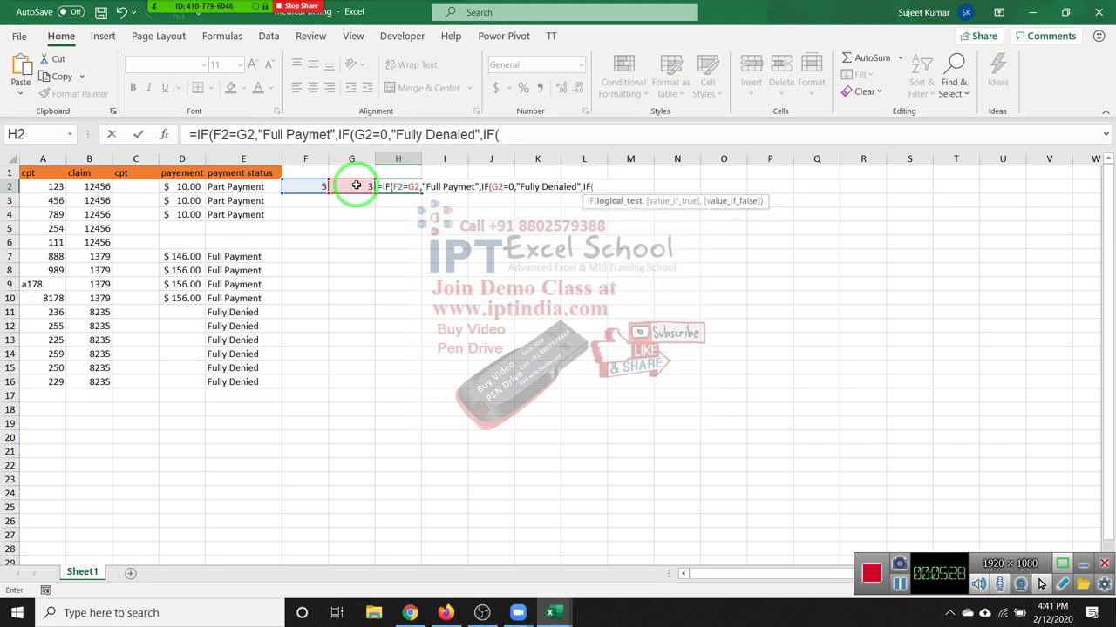
pyautogui.write('an')
pyautogui.press('Tab')
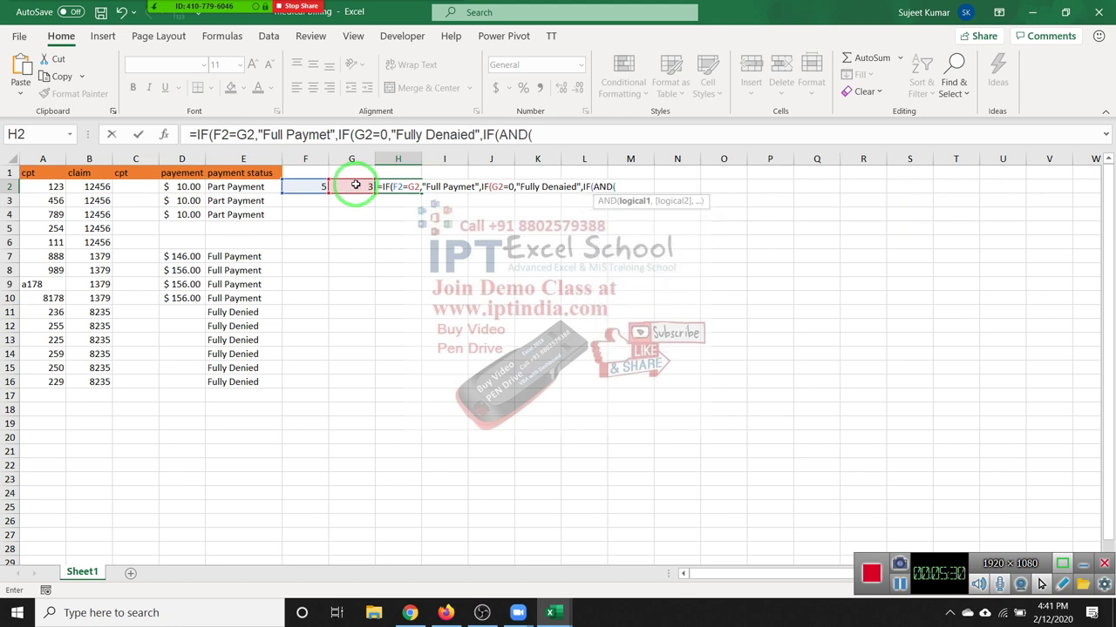
# - Complete AND(D2>0,G2>0) returning "Part Payment" and accept Excel's formula correction
pyautogui.click(169, 192)
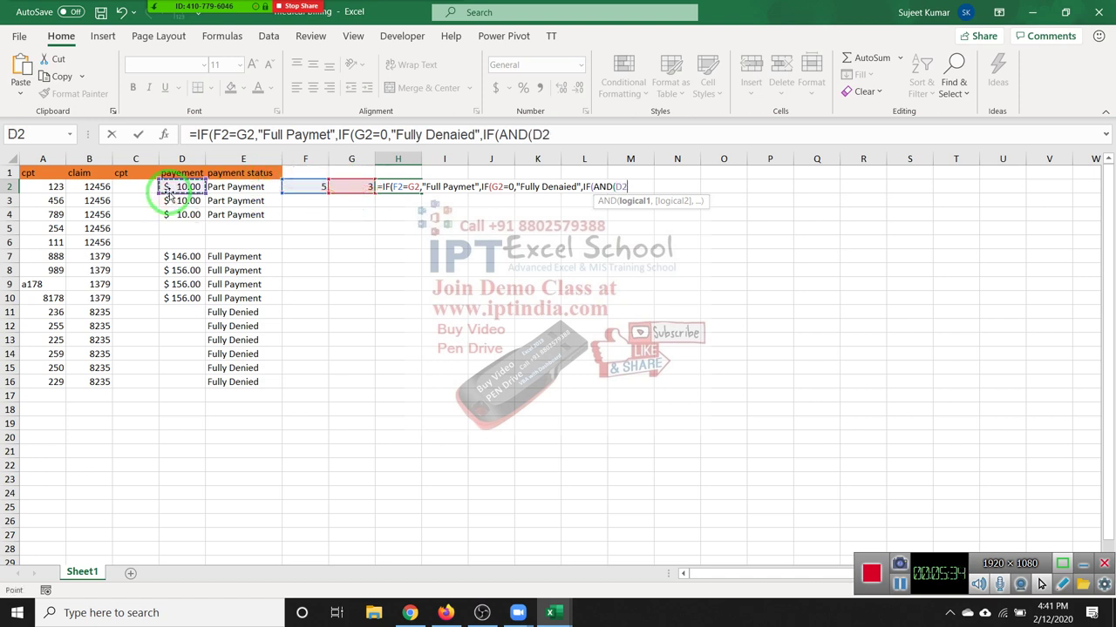
pyautogui.write('>')
pyautogui.write('0,')
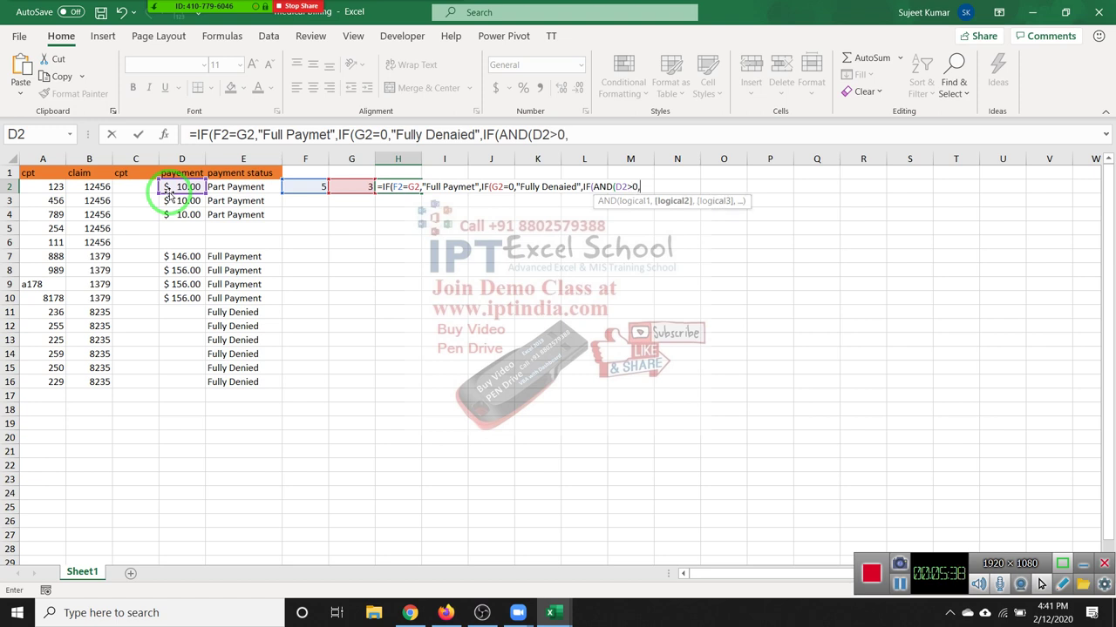
pyautogui.click(336, 187)
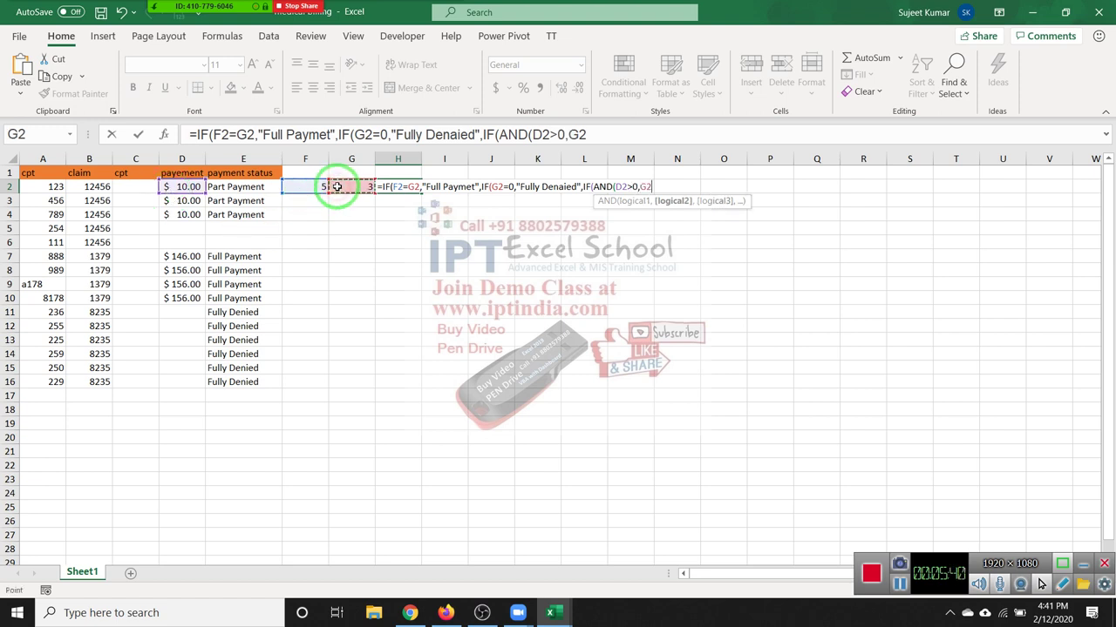
pyautogui.write('>0')
pyautogui.write('),"Part Pay')
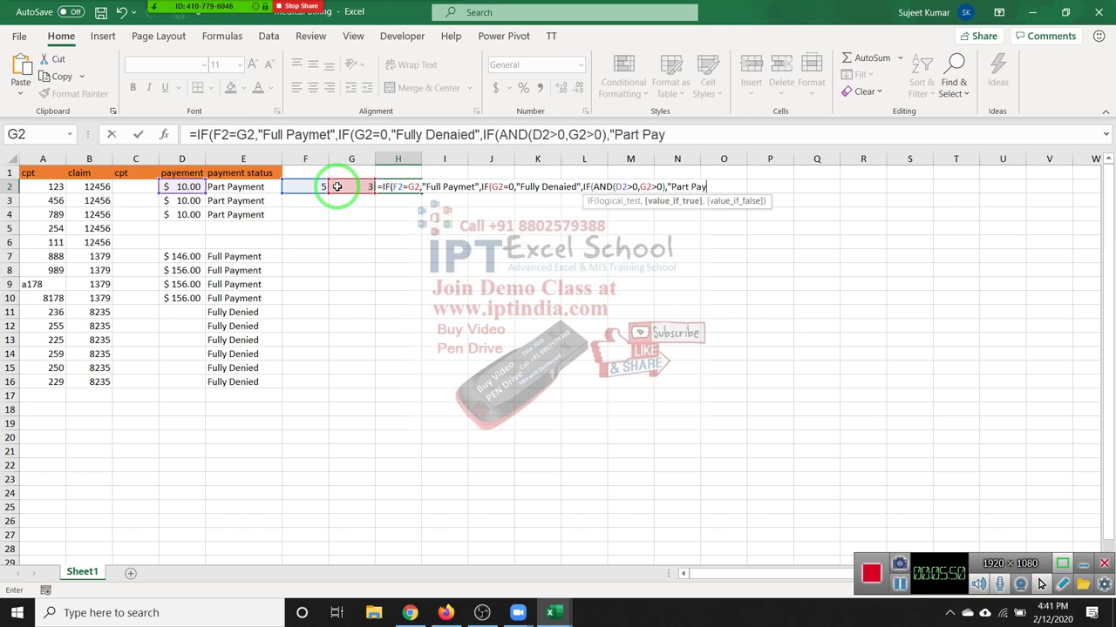
pyautogui.write('en ')
pyautogui.write(',')
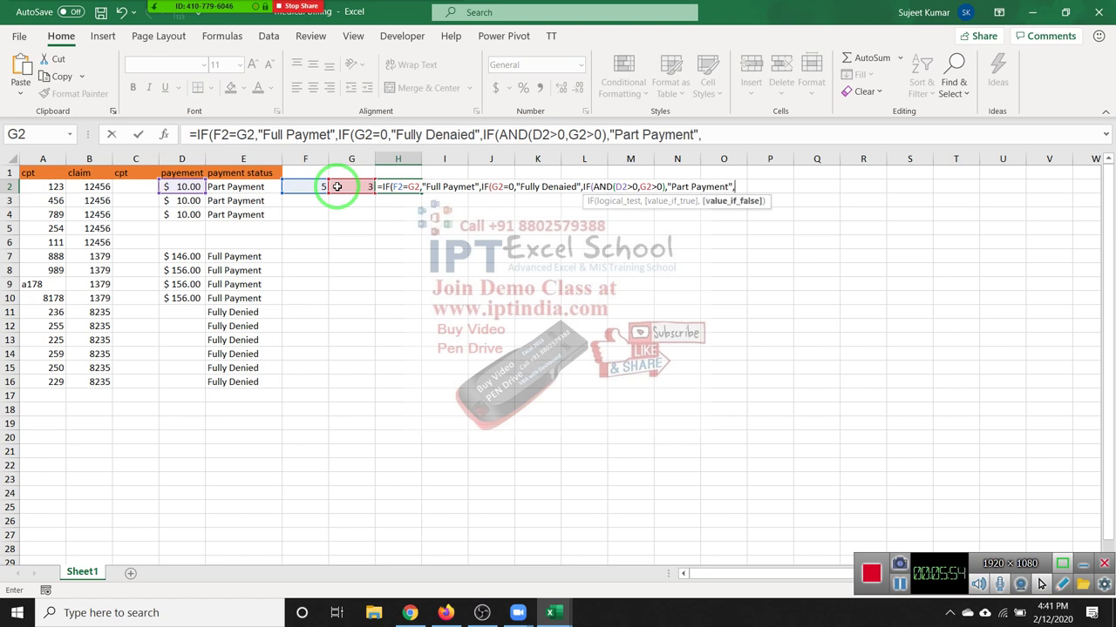
pyautogui.write(')')
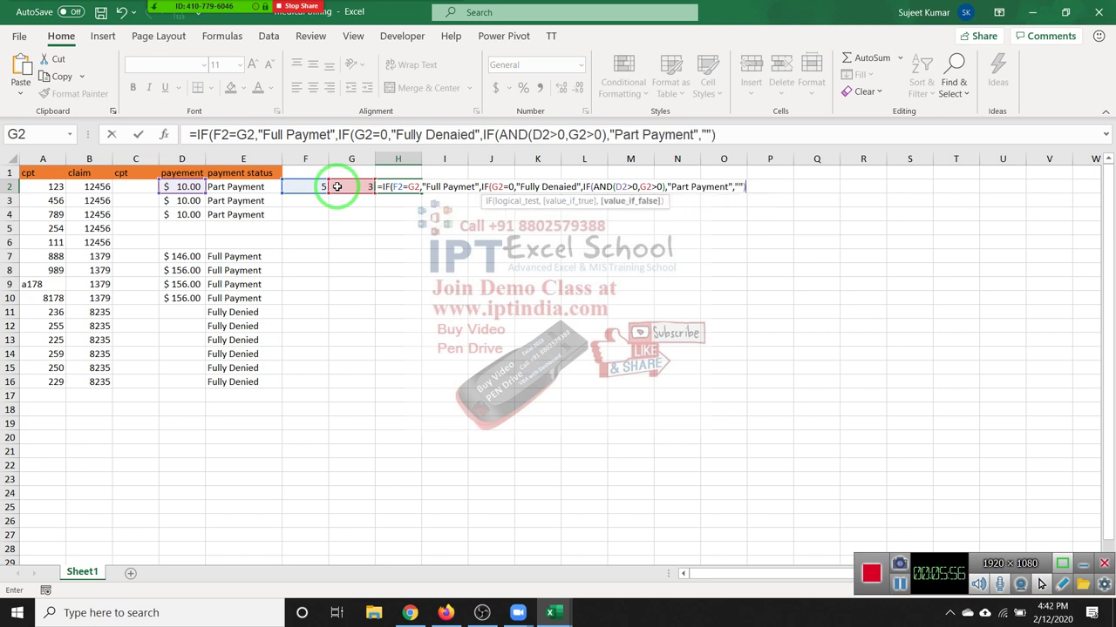
pyautogui.press('Return')
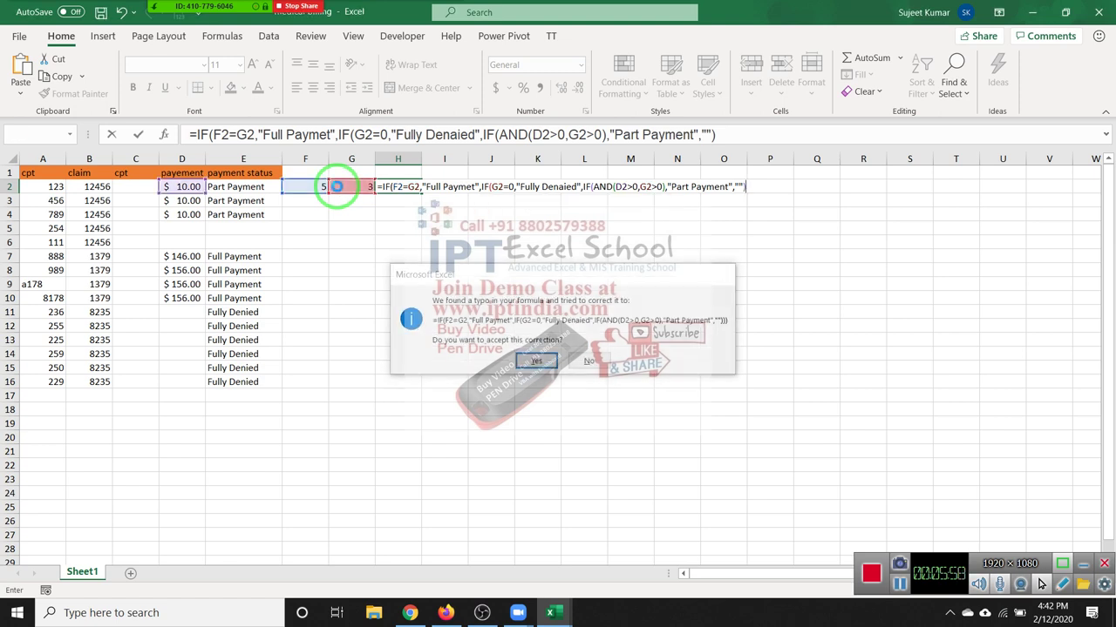
pyautogui.press('Return')
pyautogui.press('Up')
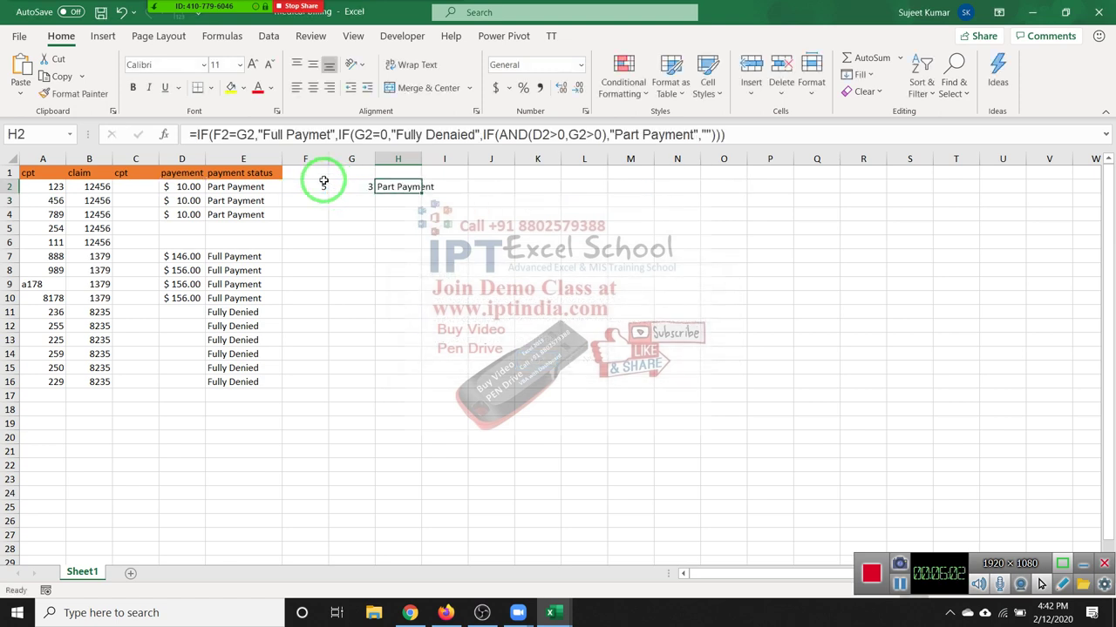
# - Replace the F2 reference in H2's formula with F2's COUNTIF(B:B,B2) expression
pyautogui.click(321, 185)
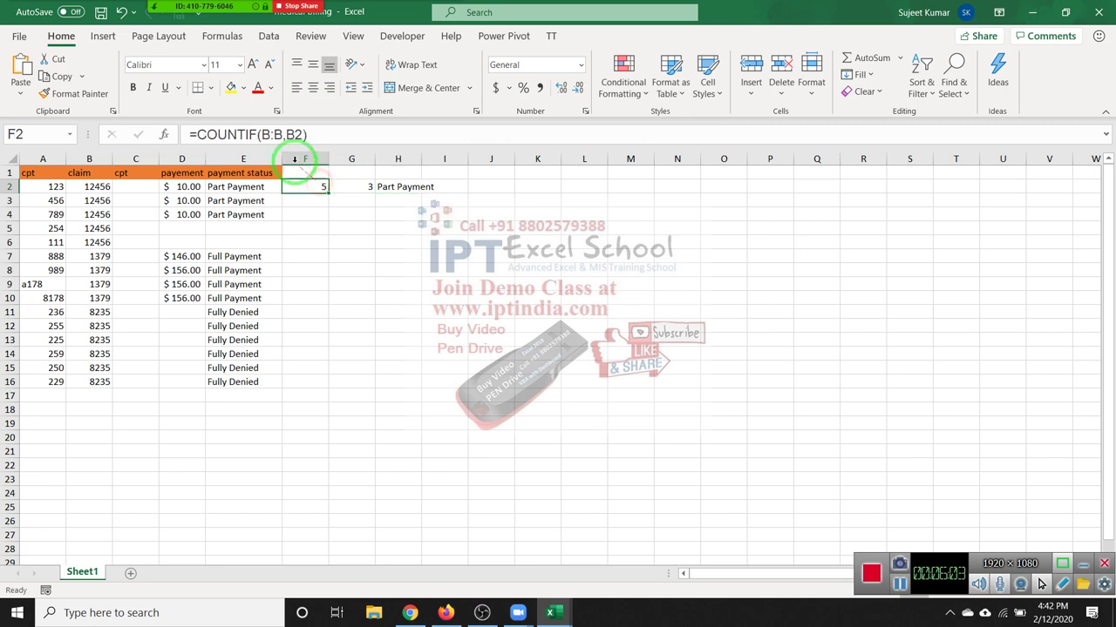
pyautogui.click(200, 135)
pyautogui.moveTo(198, 134); pyautogui.dragTo(342, 141)
pyautogui.hotkey('ctrl', 'c')
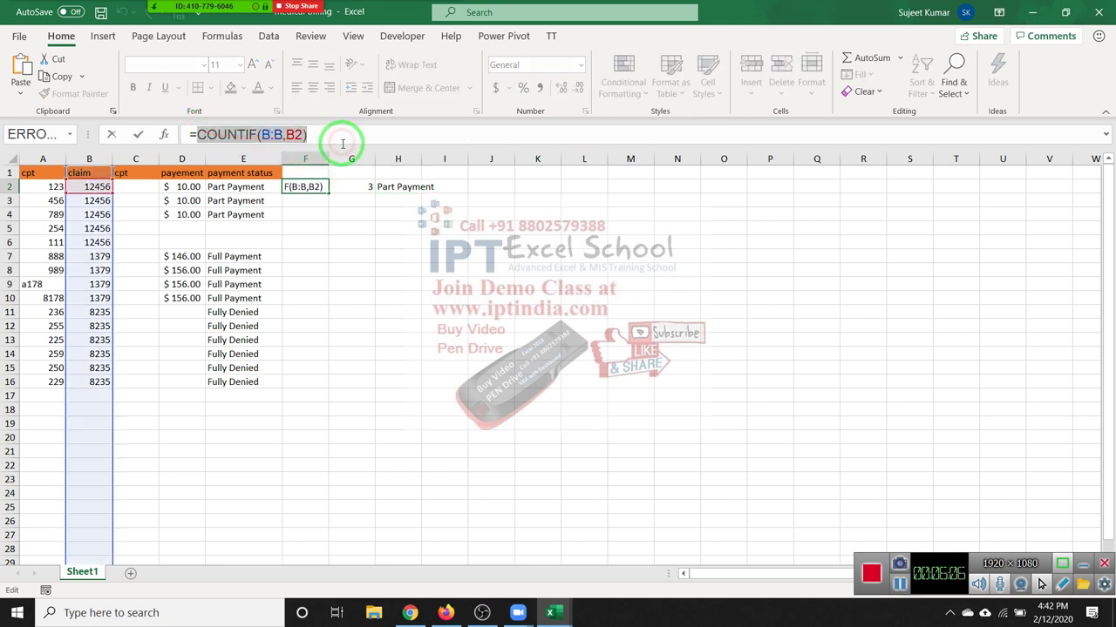
pyautogui.press('Escape')
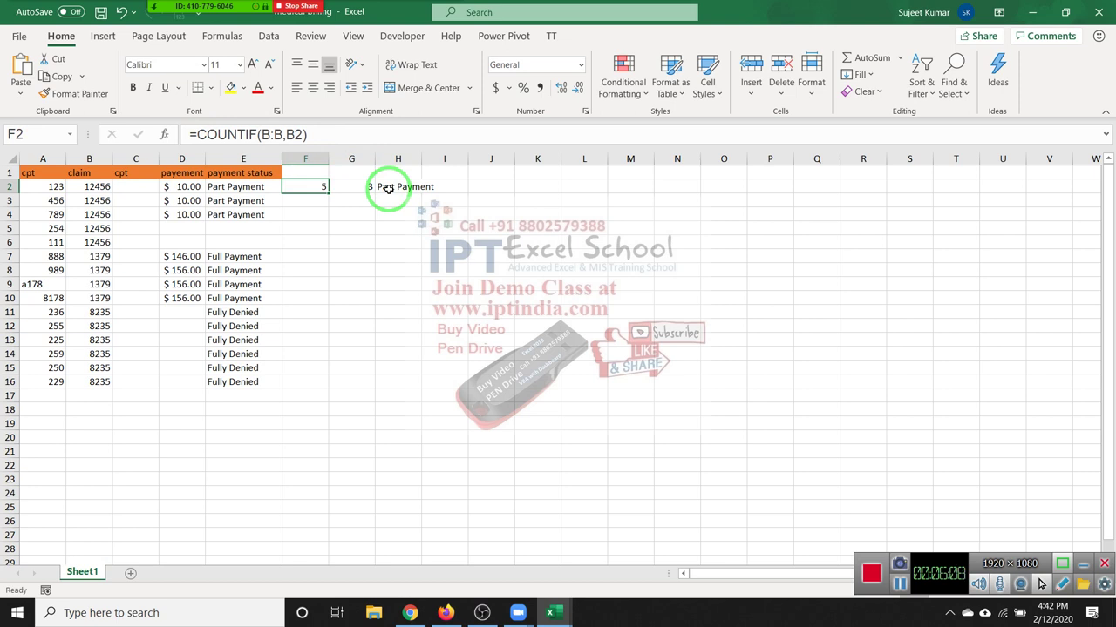
pyautogui.click(389, 189)
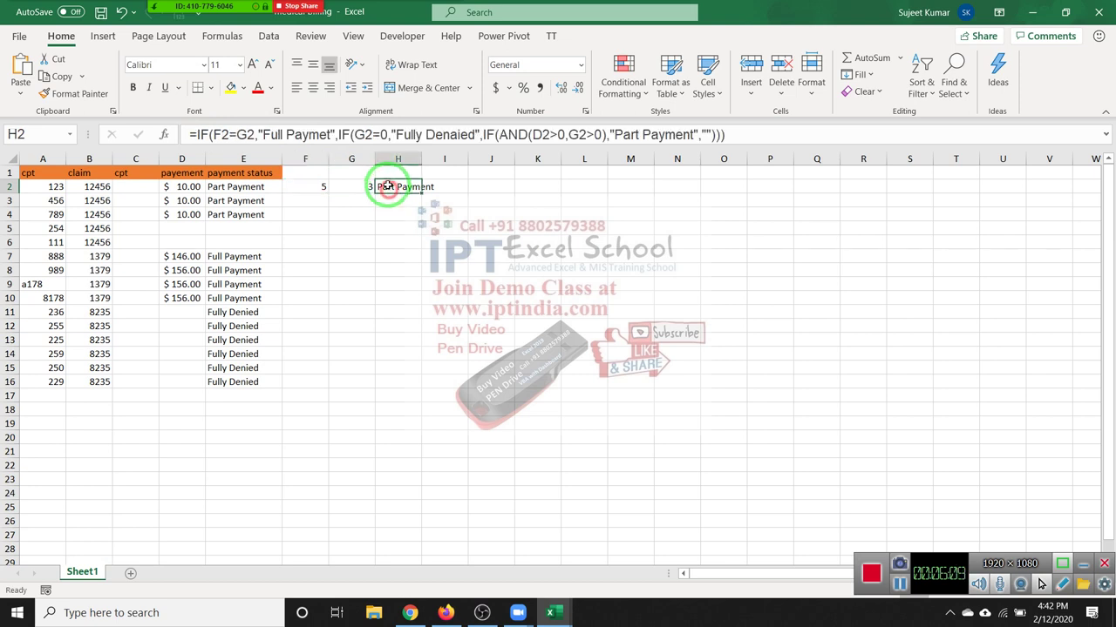
pyautogui.click(220, 135)
pyautogui.doubleClick(221, 135)
pyautogui.hotkey('ctrl', 'v')
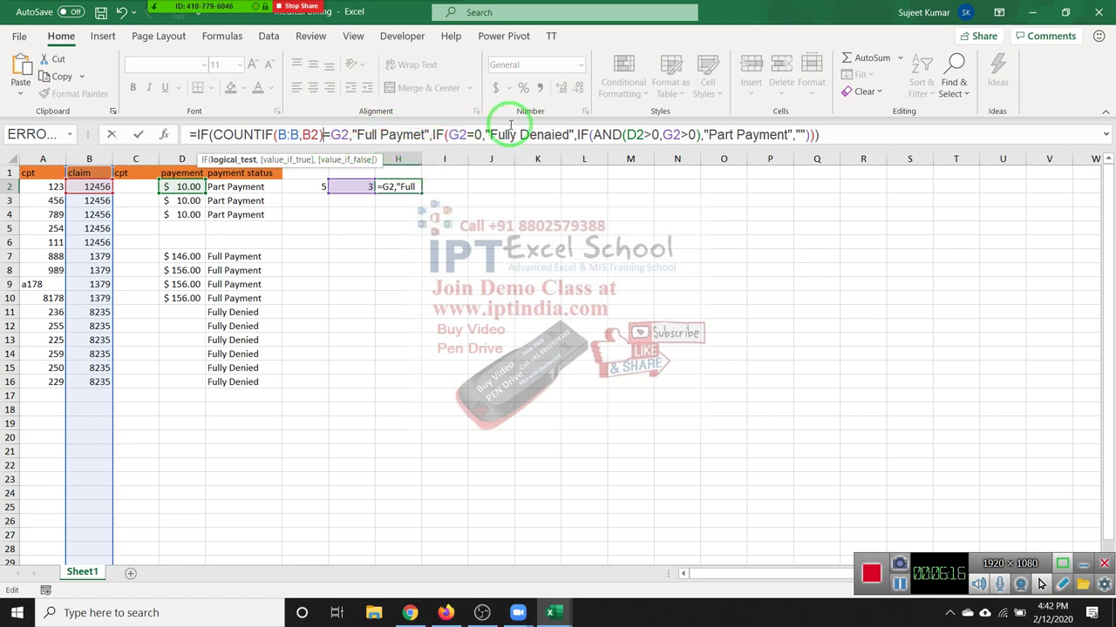
pyautogui.press('Return')
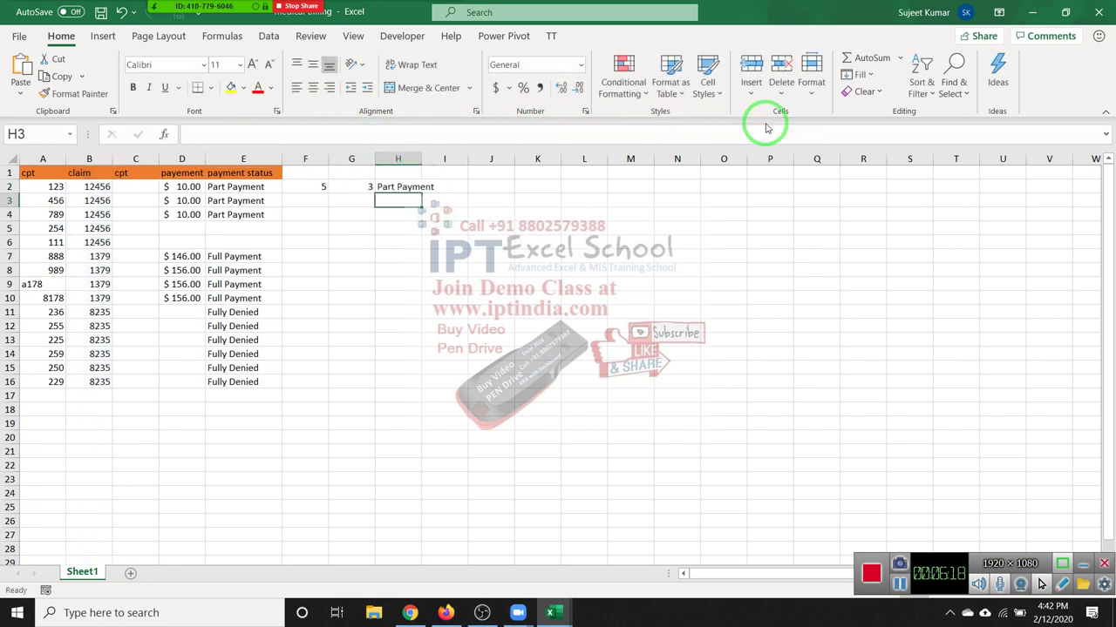
# - Replace the G2 references in H2's formula with G2's COUNTIFS expression, keeping the Part Payment result
pyautogui.press('Up')
pyautogui.press('Left')
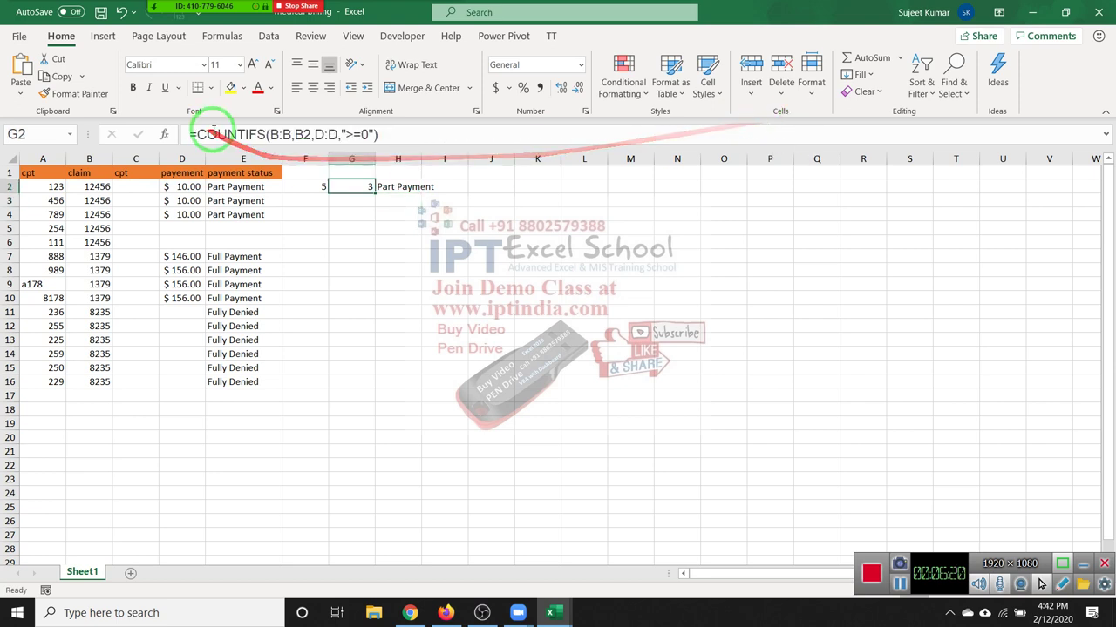
pyautogui.moveTo(192, 137); pyautogui.dragTo(449, 127)
pyautogui.hotkey('ctrl', 'c')
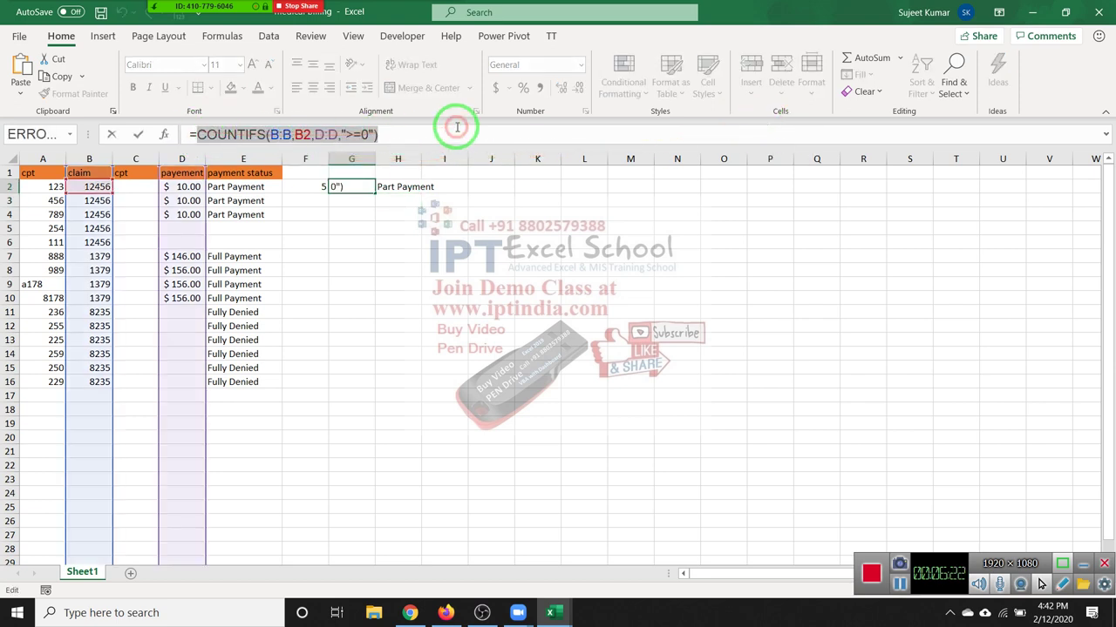
pyautogui.press('Escape')
pyautogui.click(384, 186)
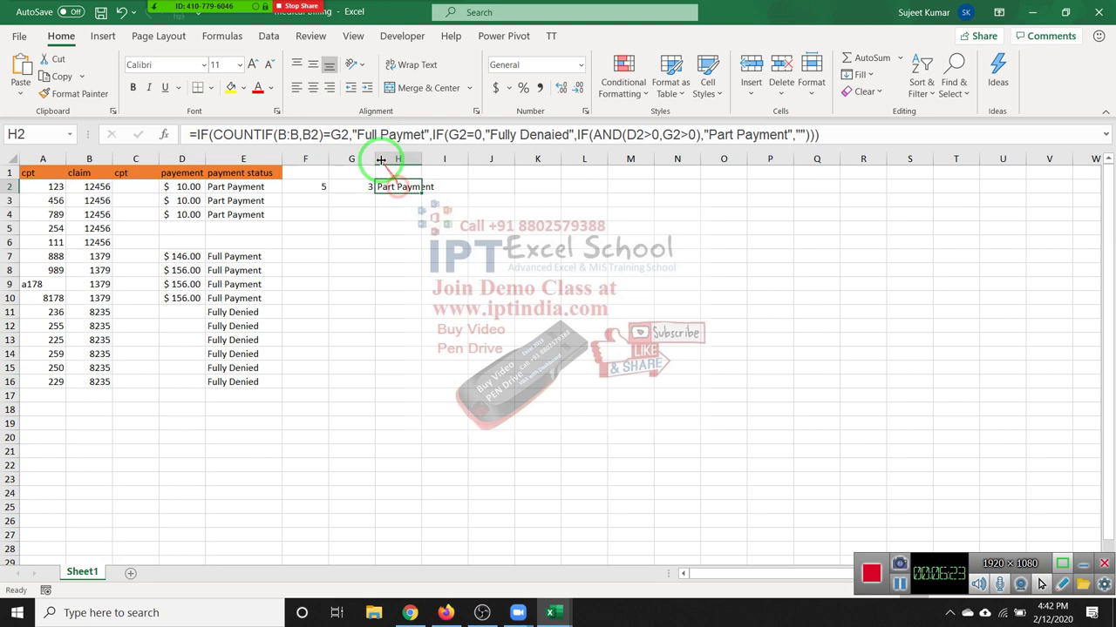
pyautogui.click(337, 137)
pyautogui.doubleClick(340, 135)
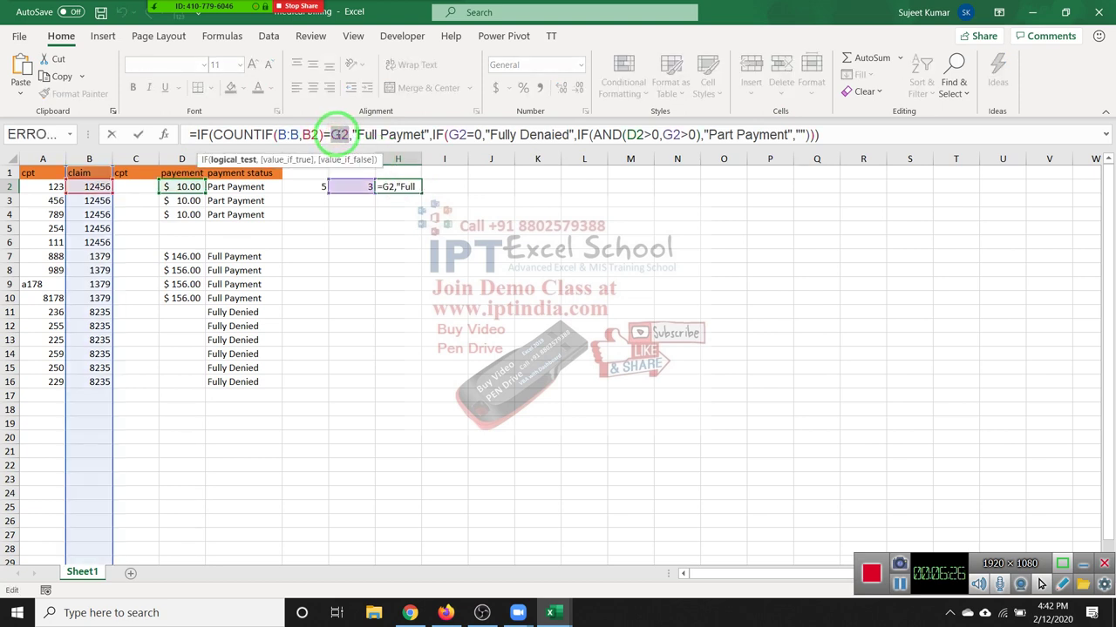
pyautogui.hotkey('ctrl', 'v')
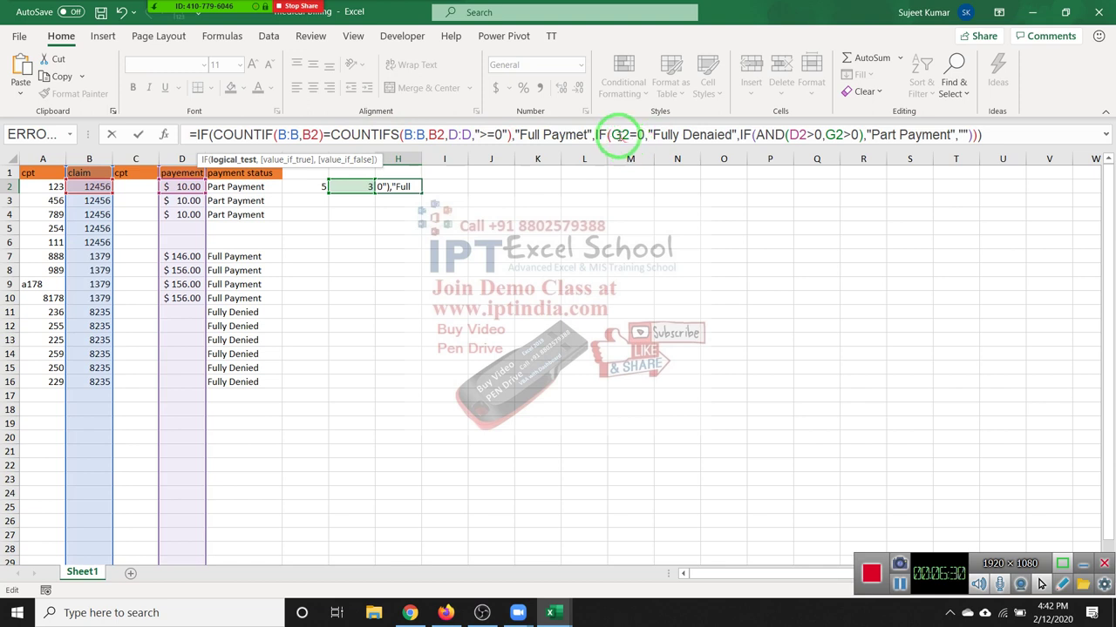
pyautogui.doubleClick(621, 136)
pyautogui.hotkey('ctrl', 'v')
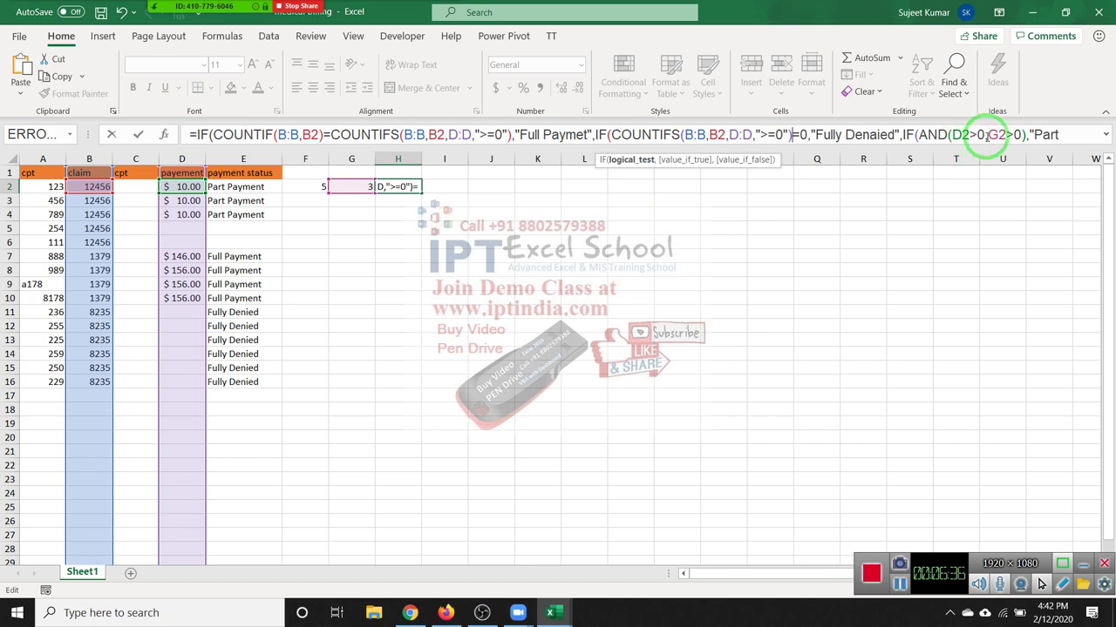
pyautogui.doubleClick(996, 135)
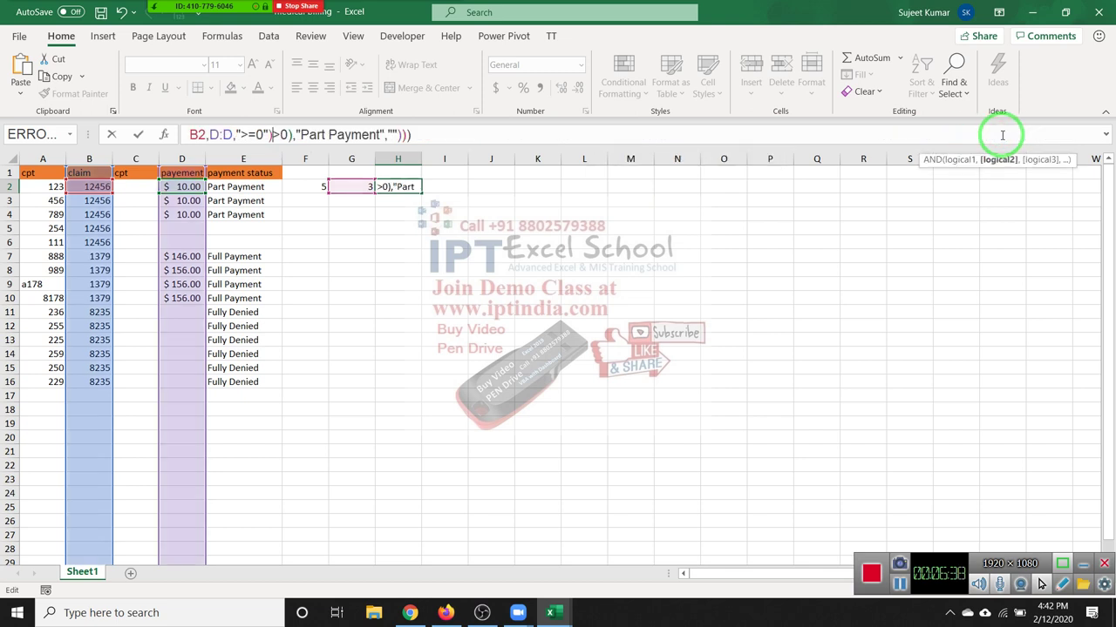
pyautogui.hotkey('ctrl', 'Return')
# - Take the finished H2 formula to the clipboard for moving to E2
pyautogui.press('Up')
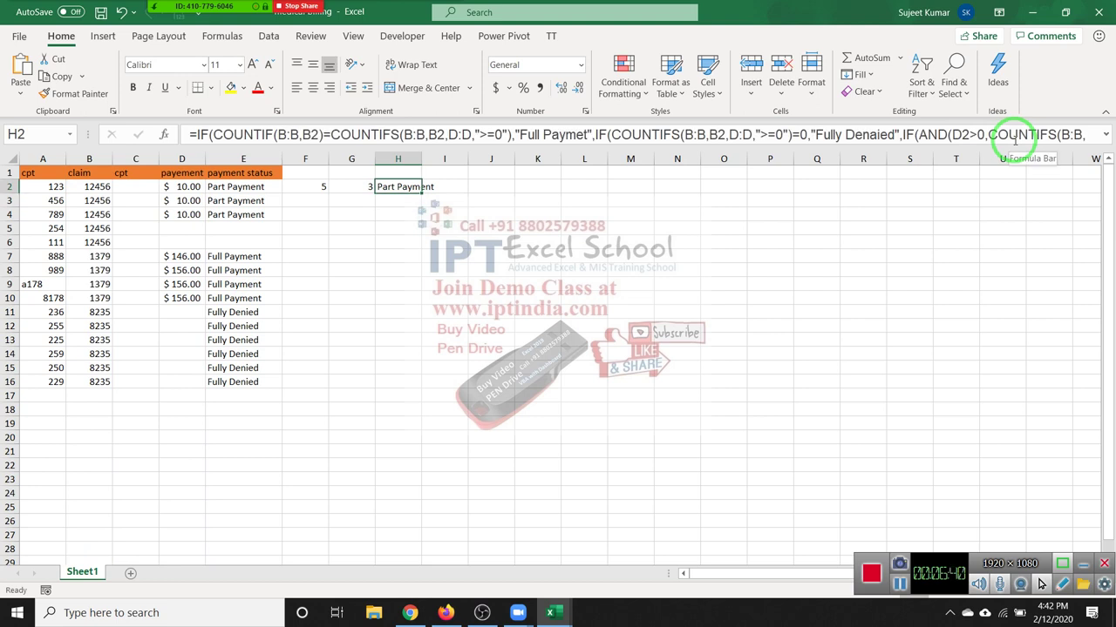
pyautogui.hotkey('ctrl', 'c')
pyautogui.press('Left')
pyautogui.press('Left')
pyautogui.press('Left')
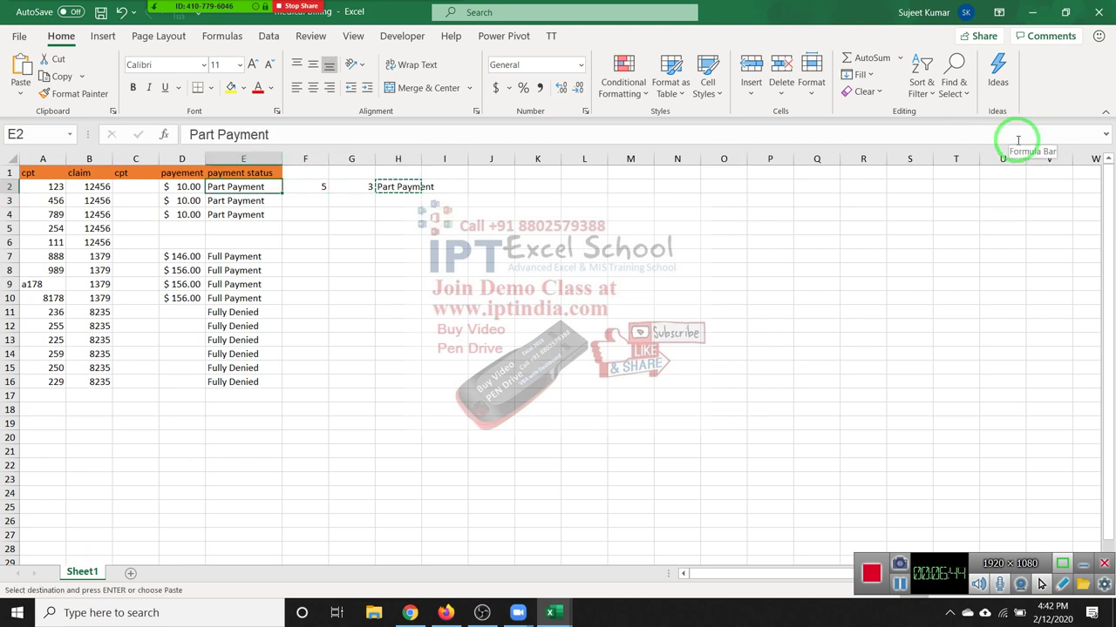
# - Paste the status formula into E2 and fill it down to E16
pyautogui.hotkey('ctrl', 'v')
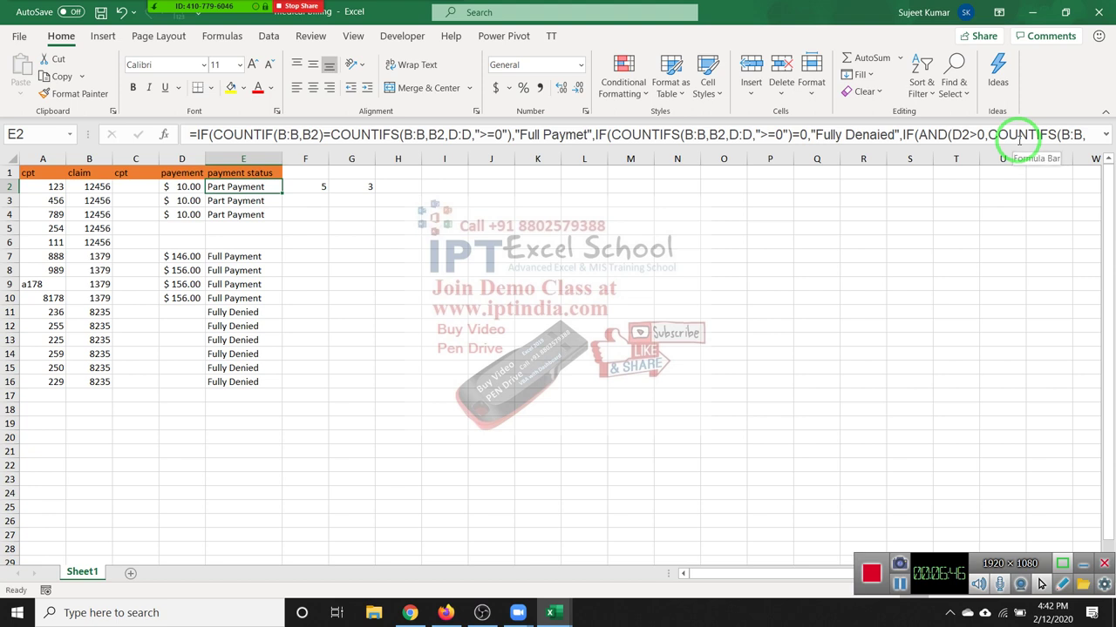
pyautogui.click(1019, 139)
pyautogui.press('Escape')
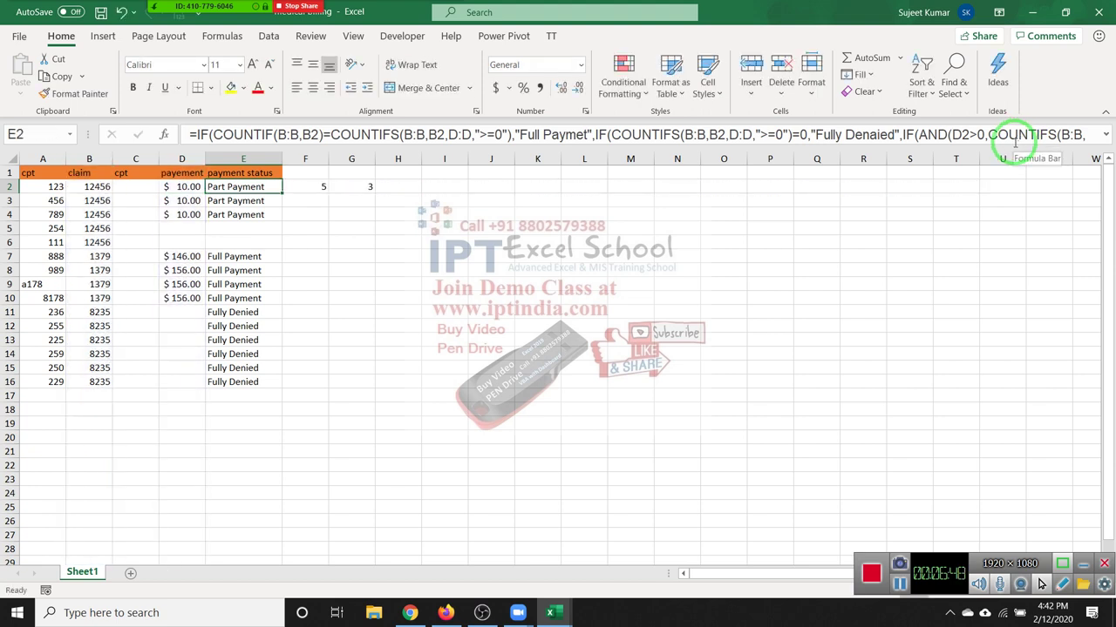
pyautogui.moveTo(281, 193); pyautogui.dragTo(278, 383)
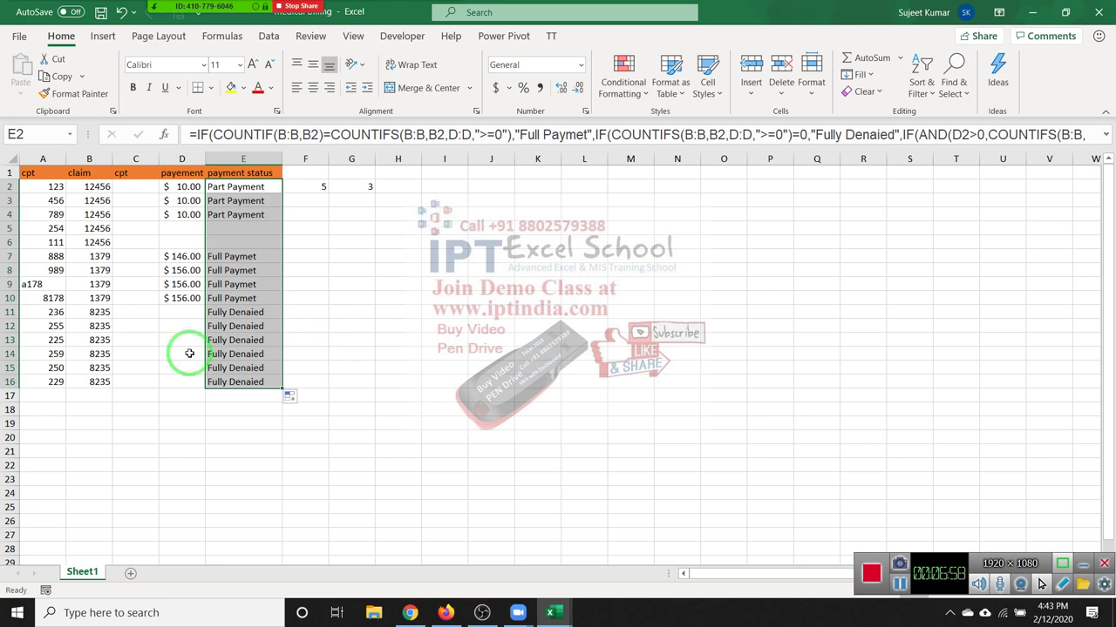
pyautogui.click(320, 186)
# - Change G2's COUNTIFS payment criterion from ">=0" to ">0" so it still returns 3
pyautogui.doubleClick(321, 186)
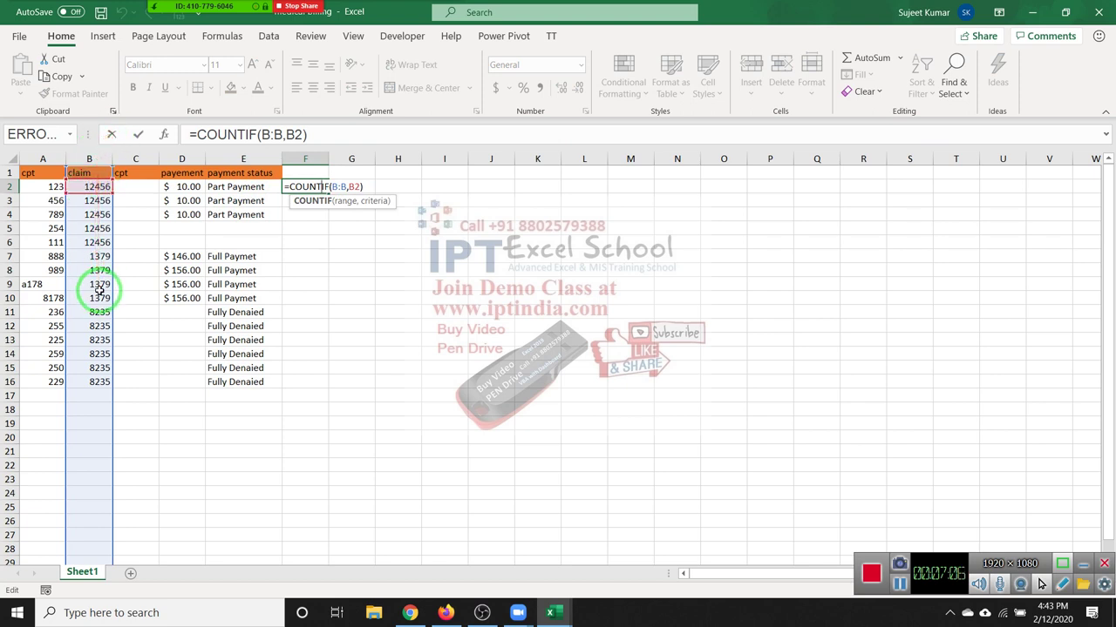
pyautogui.press('Return')
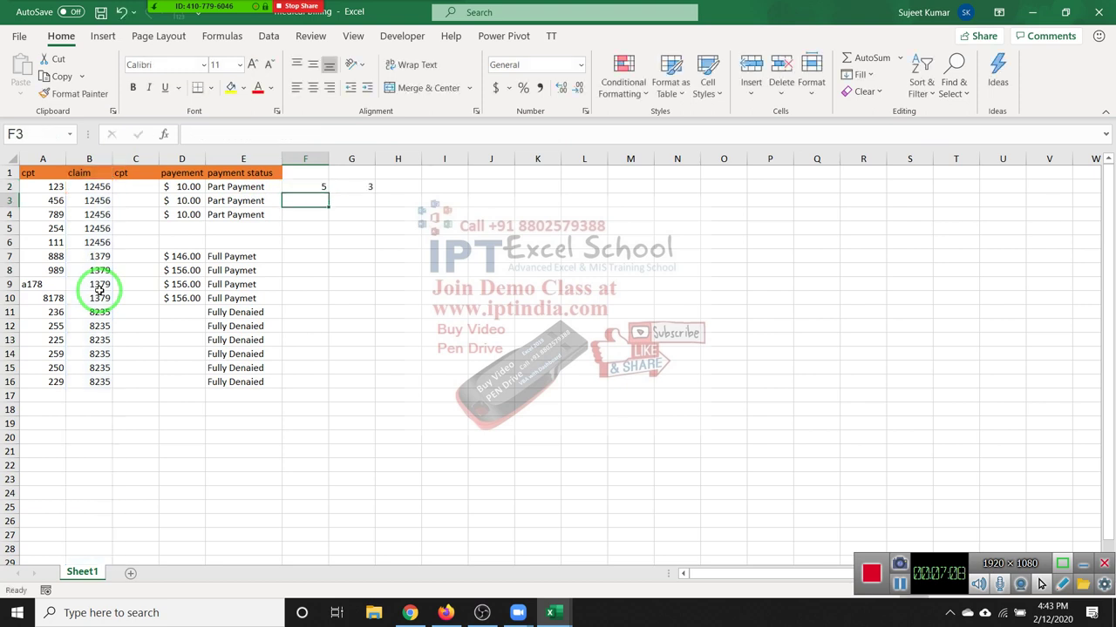
pyautogui.doubleClick(363, 188)
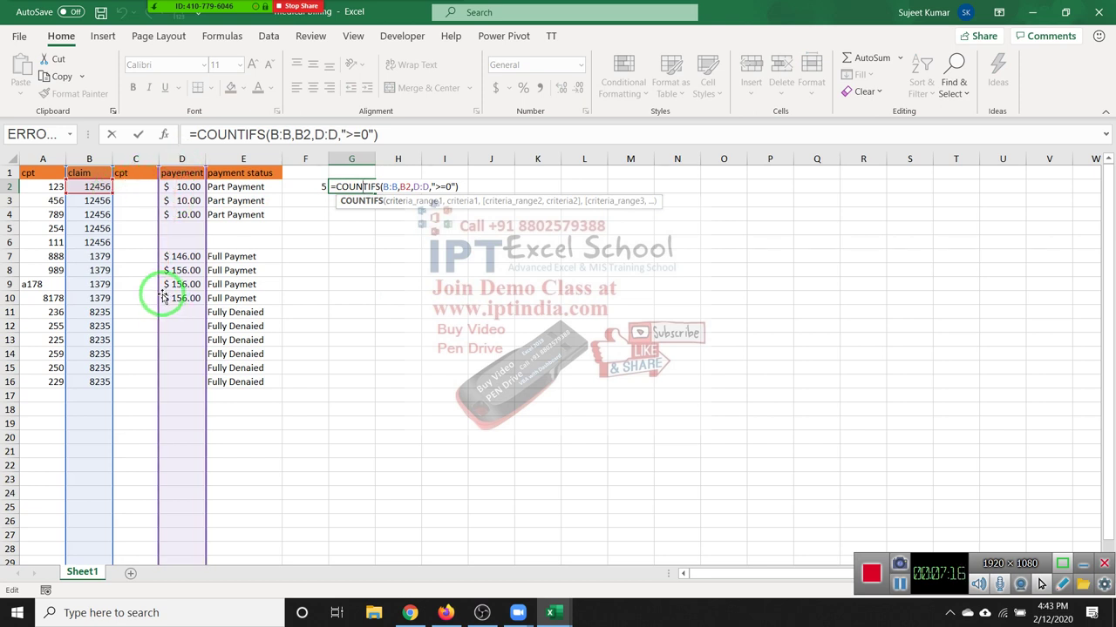
pyautogui.click(439, 187)
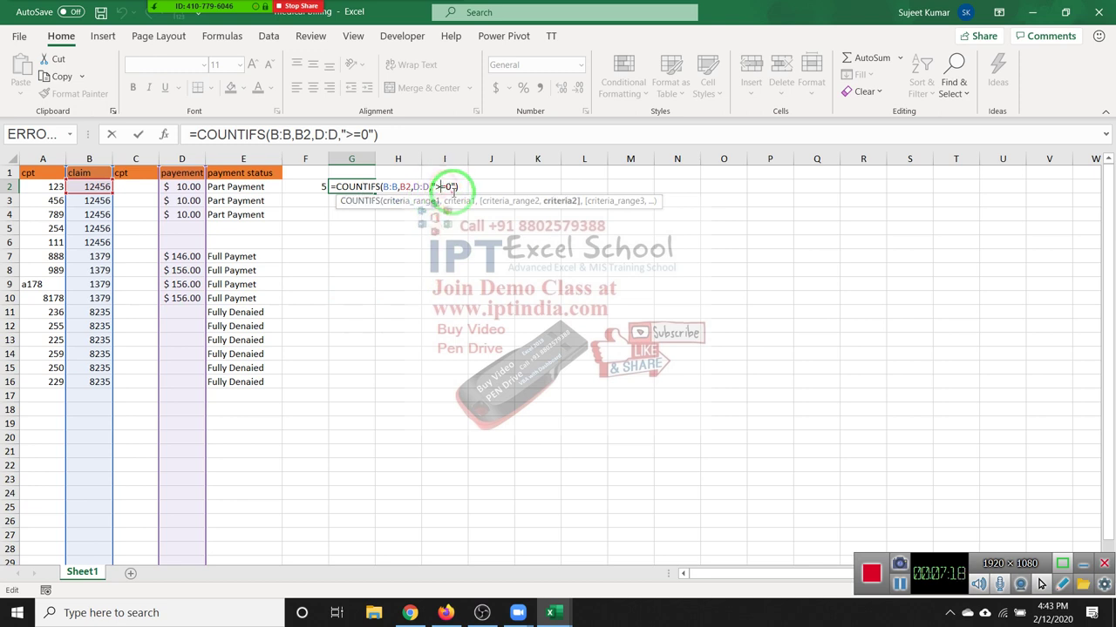
pyautogui.press('Delete')
pyautogui.press('Return')
pyautogui.press('Up')
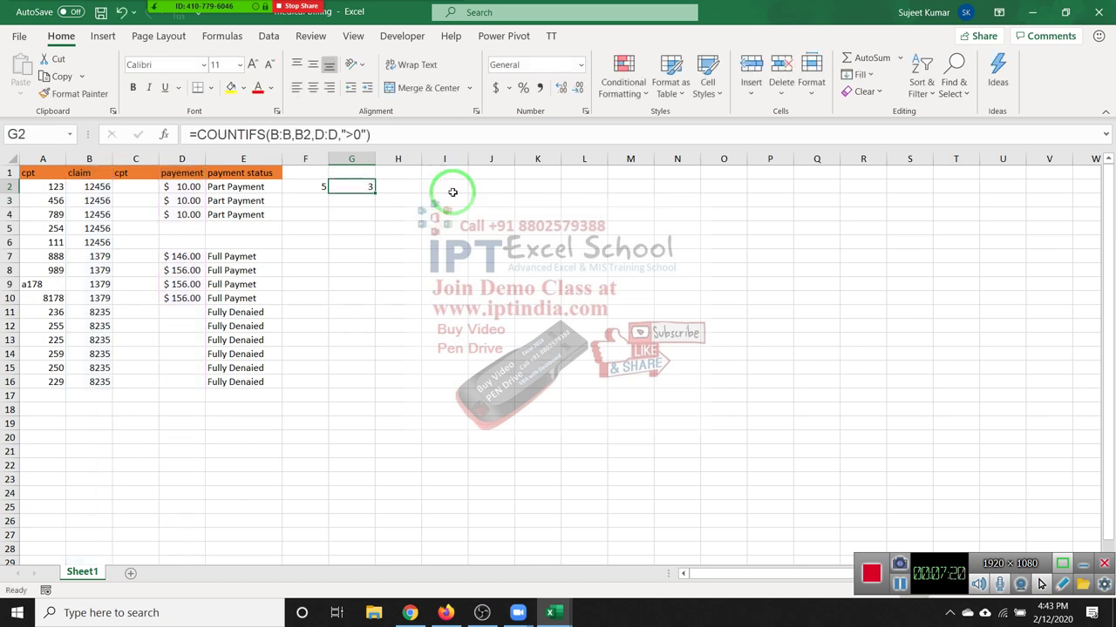
pyautogui.doubleClick(344, 195)
pyautogui.moveTo(81, 182)
pyautogui.mouseDown()
pyautogui.moveTo(174, 192)
pyautogui.moveTo(177, 174)
pyautogui.moveTo(181, 321)
pyautogui.mouseUp()
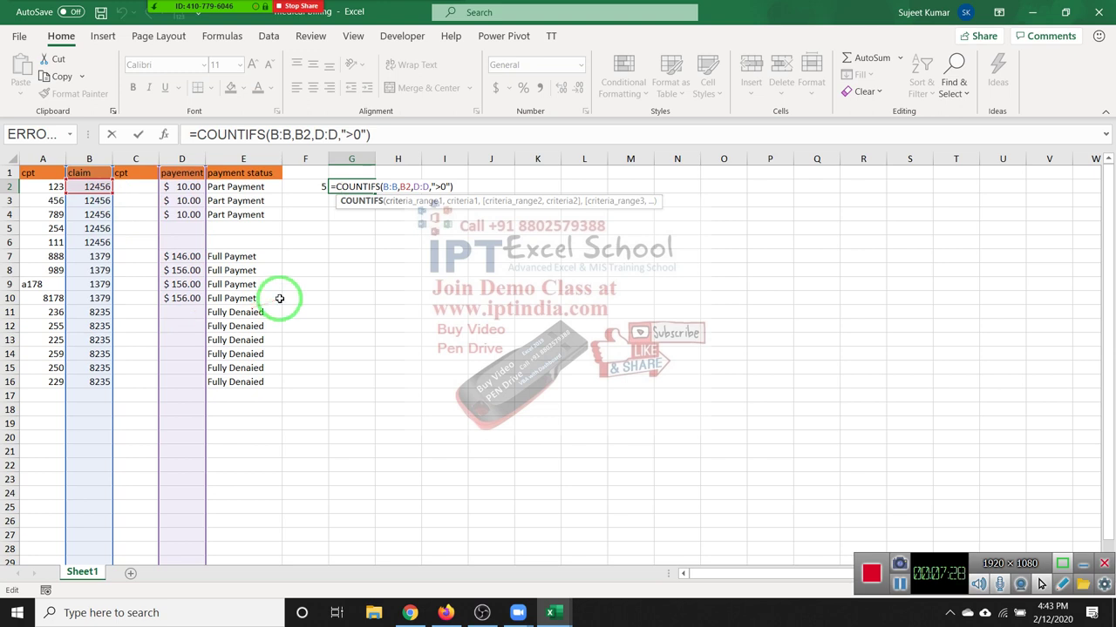
pyautogui.press('Return')
pyautogui.click(347, 187)
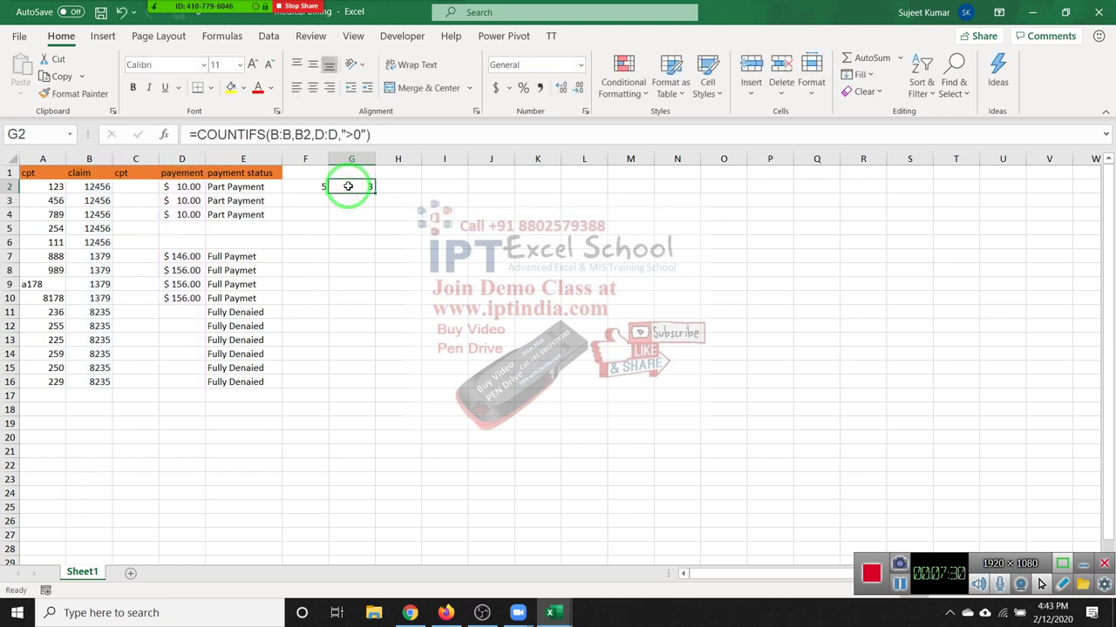
pyautogui.click(237, 187)
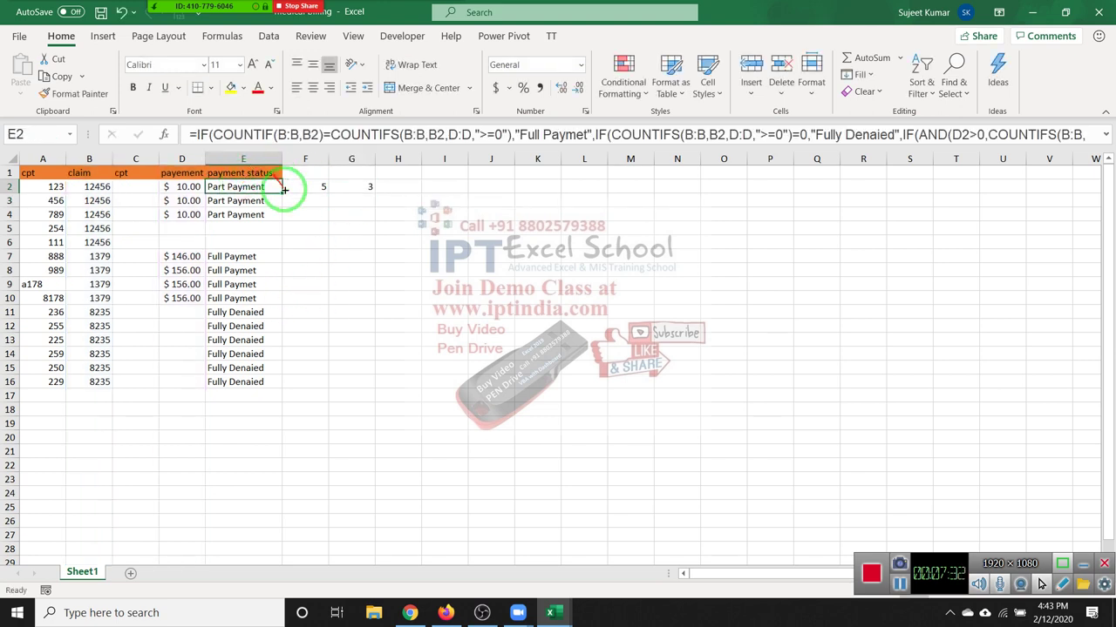
# - Change the Fully Denaied test's criterion in E2's formula from ">=0" to "=0"
pyautogui.moveTo(373, 186); pyautogui.dragTo(280, 187)
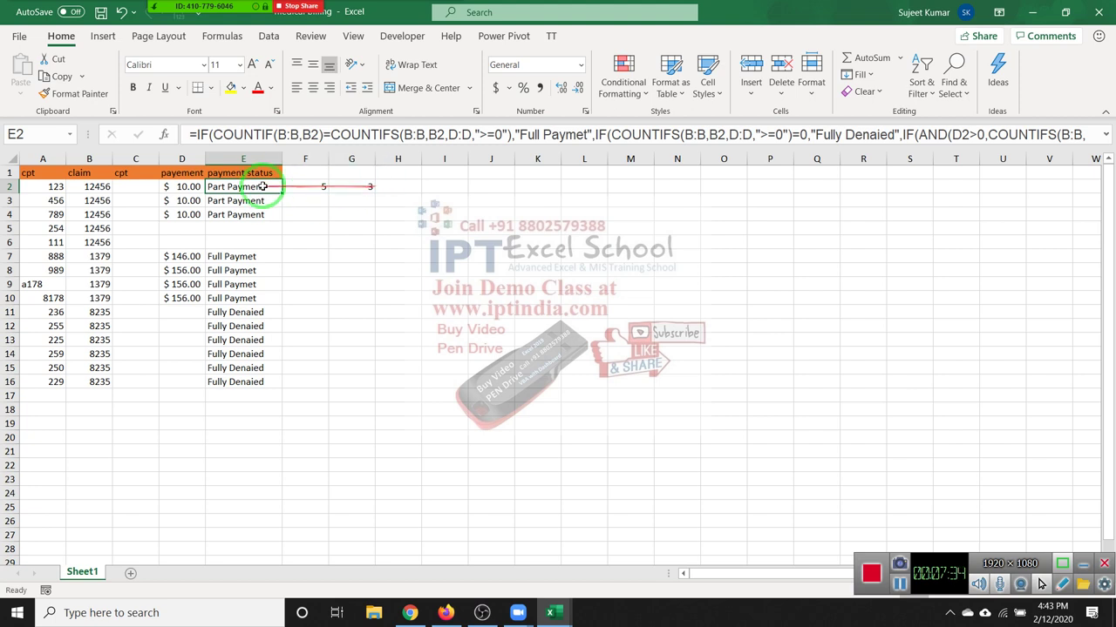
pyautogui.moveTo(361, 187)
pyautogui.mouseDown()
pyautogui.moveTo(151, 193)
pyautogui.moveTo(93, 294)
pyautogui.mouseUp()
pyautogui.moveTo(156, 256)
pyautogui.mouseDown()
pyautogui.moveTo(353, 170)
pyautogui.moveTo(355, 187)
pyautogui.mouseUp()
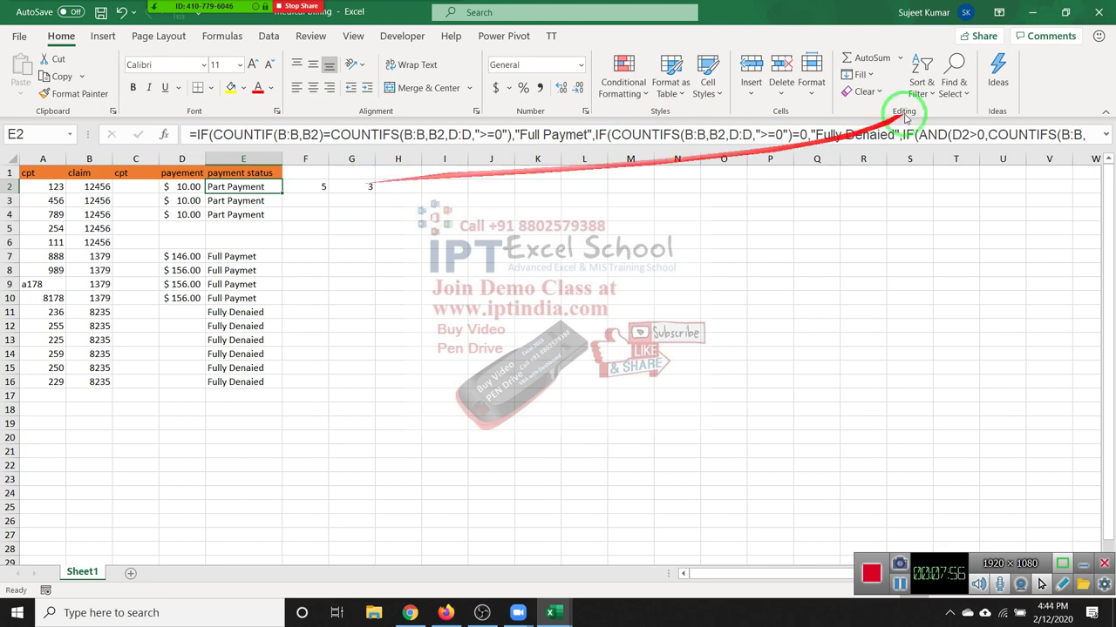
pyautogui.click(768, 134)
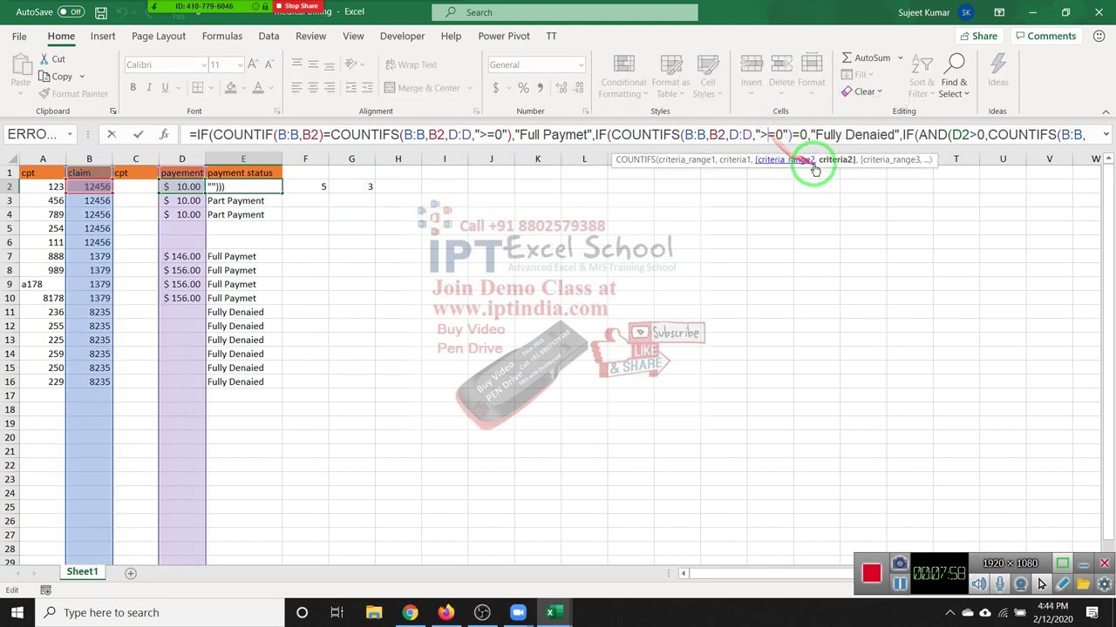
pyautogui.press('BackSpace')
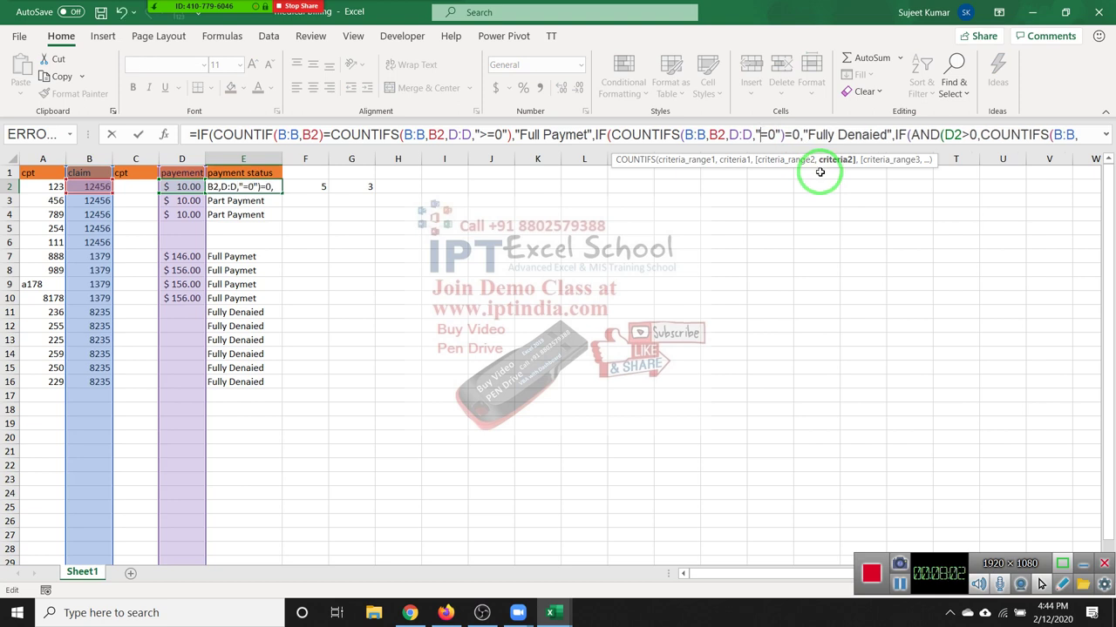
pyautogui.press('Return')
pyautogui.press('Up')
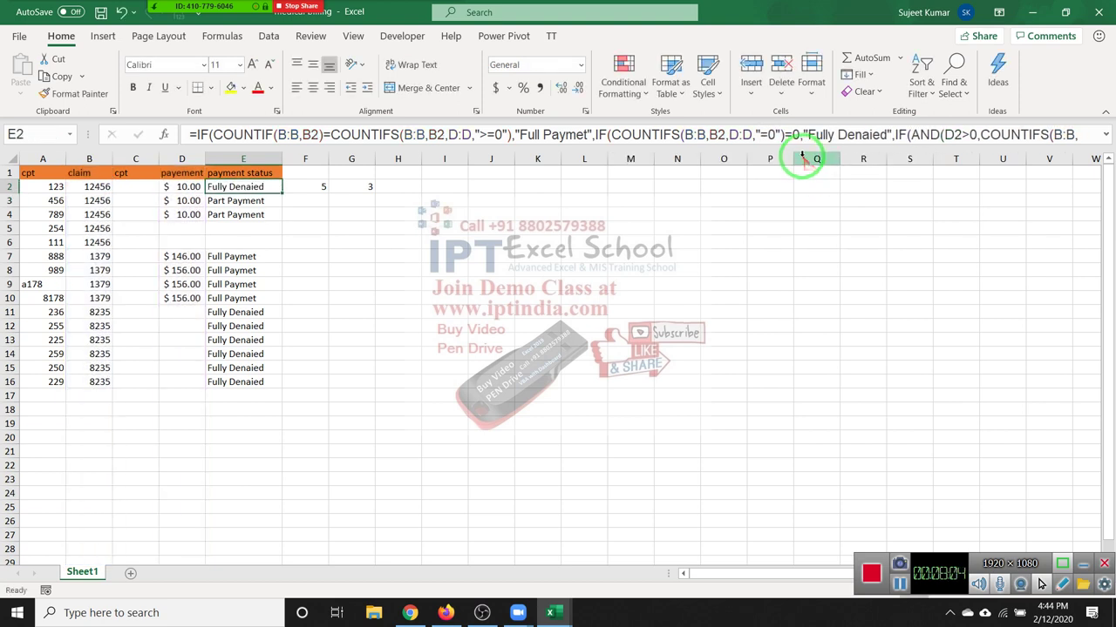
pyautogui.moveTo(799, 152); pyautogui.dragTo(802, 181)
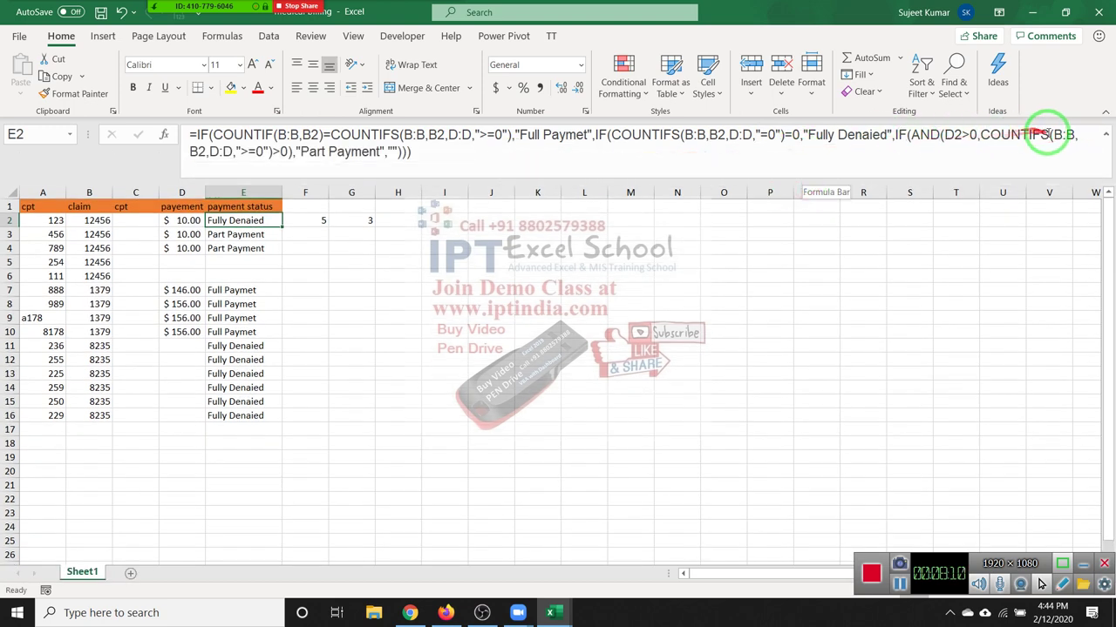
# - Change the last COUNTIFS criterion in E2's formula from ">=0" to ">0"
pyautogui.click(251, 152)
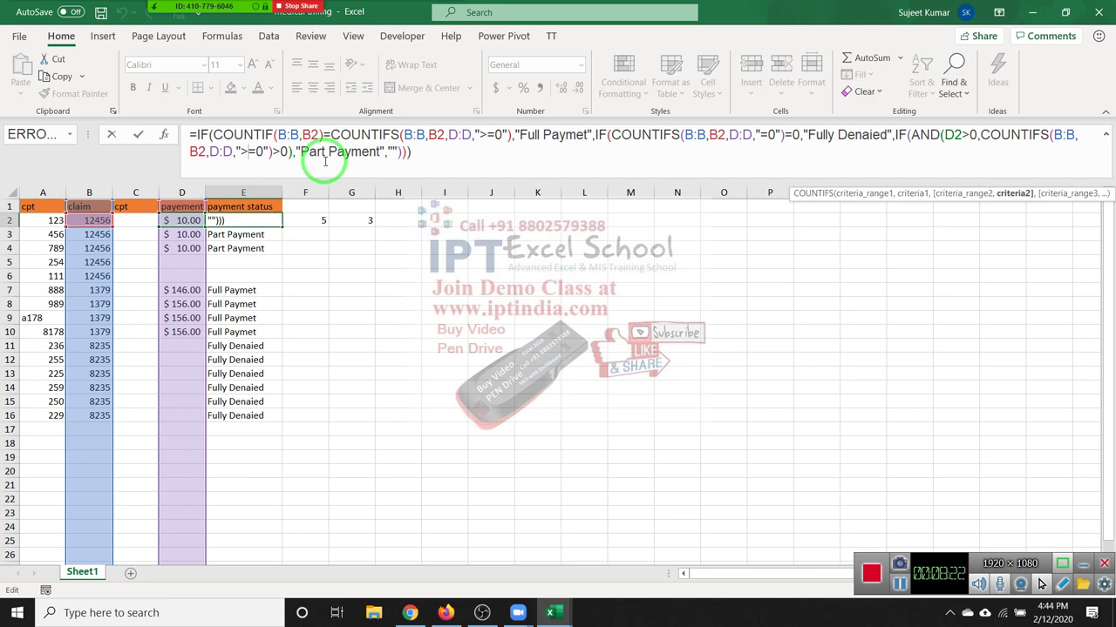
pyautogui.press('Delete')
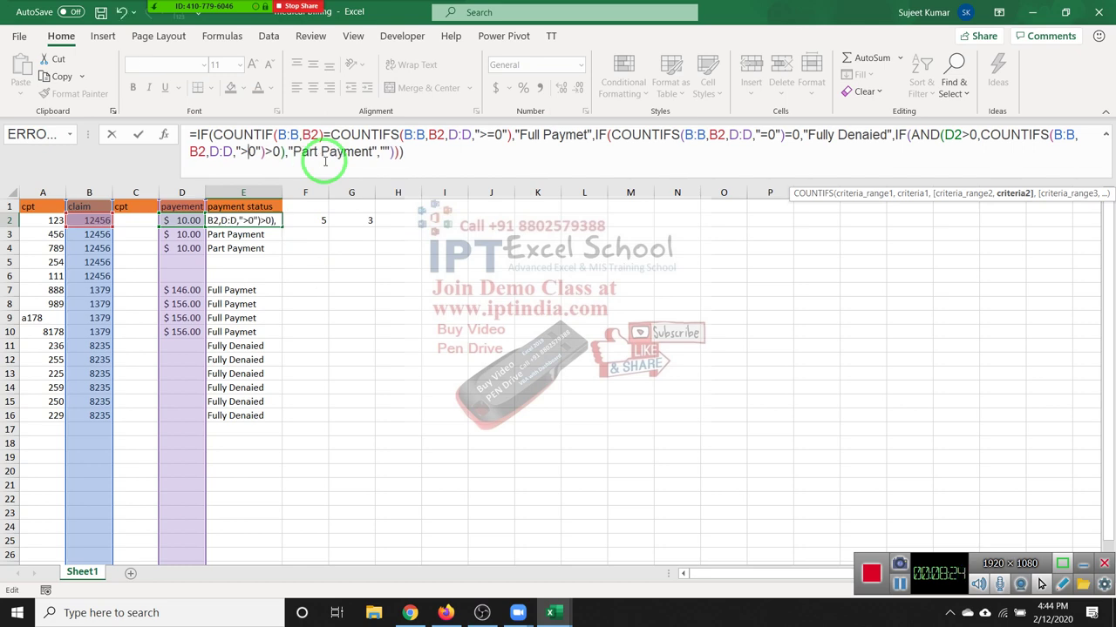
pyautogui.press('Return')
pyautogui.press('Up')
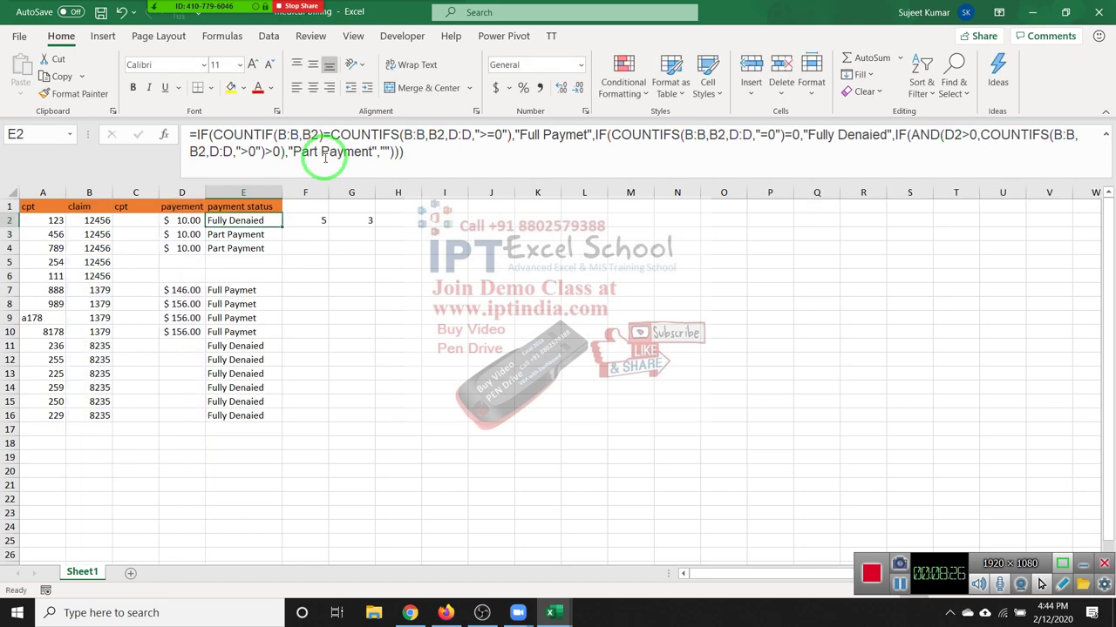
pyautogui.moveTo(273, 222); pyautogui.dragTo(941, 142)
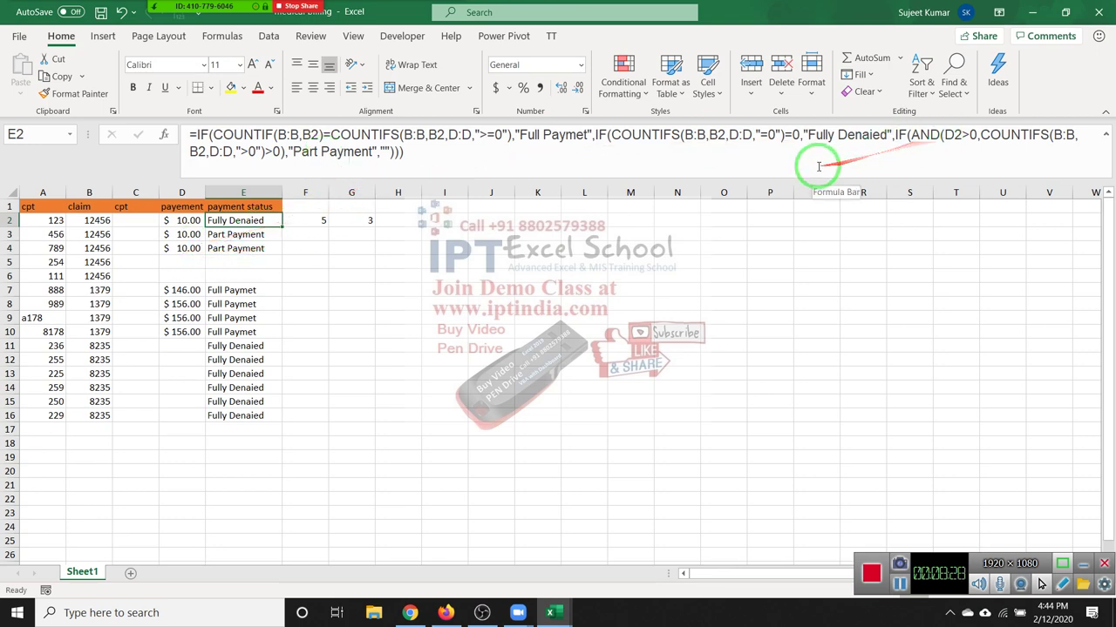
pyautogui.moveTo(817, 167); pyautogui.dragTo(286, 189)
pyautogui.moveTo(337, 218); pyautogui.dragTo(359, 213)
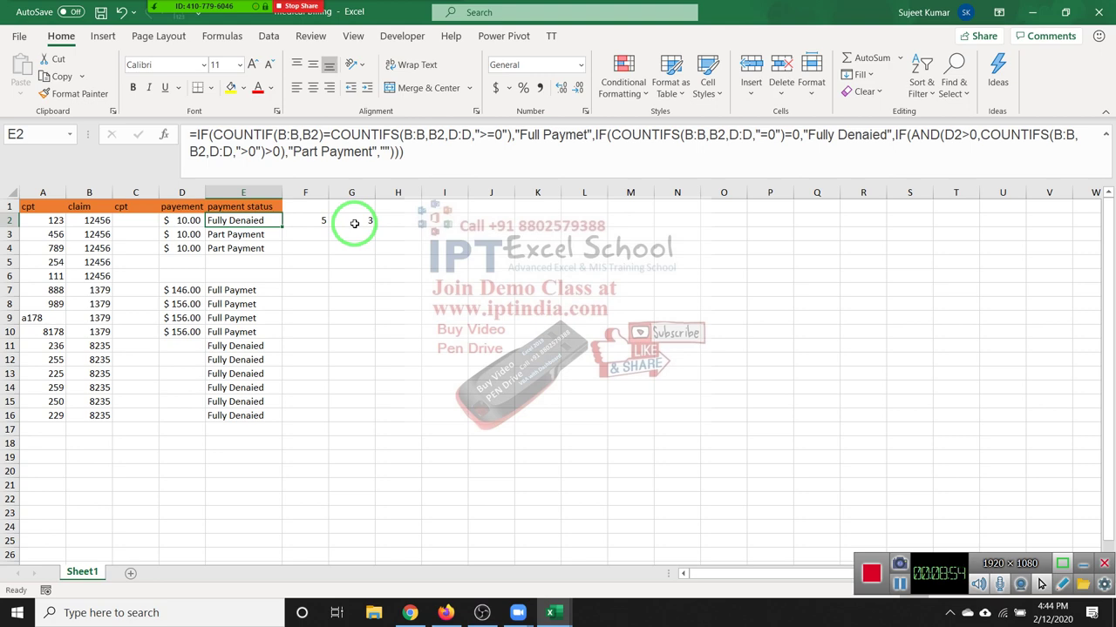
# - Fill E2's corrected formula down to E16, then reselect E2
pyautogui.doubleClick(281, 226)
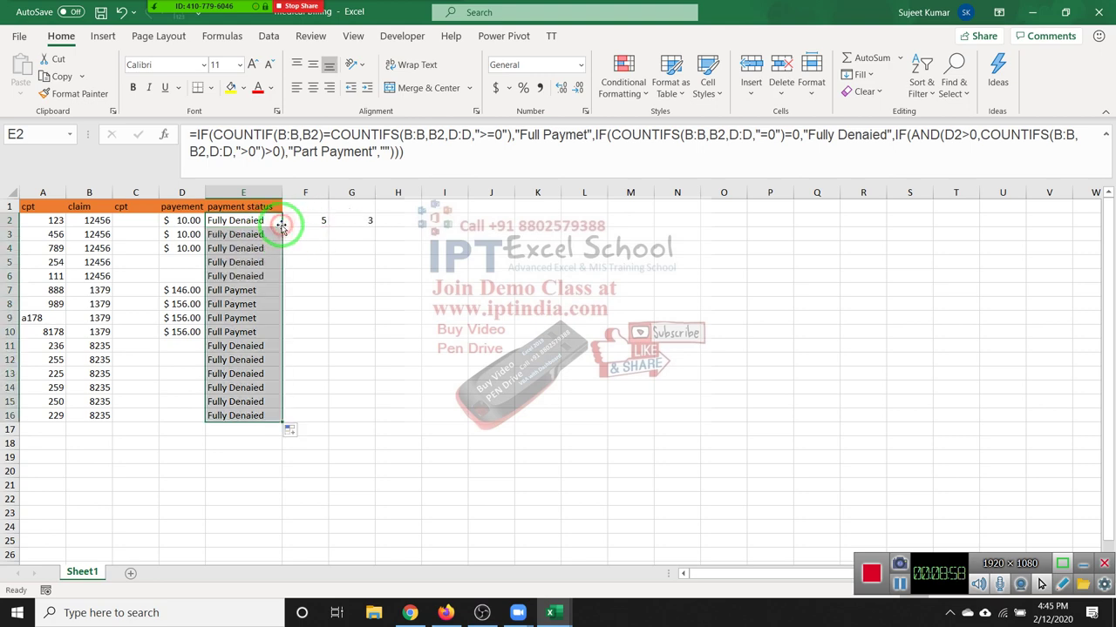
pyautogui.click(277, 224)
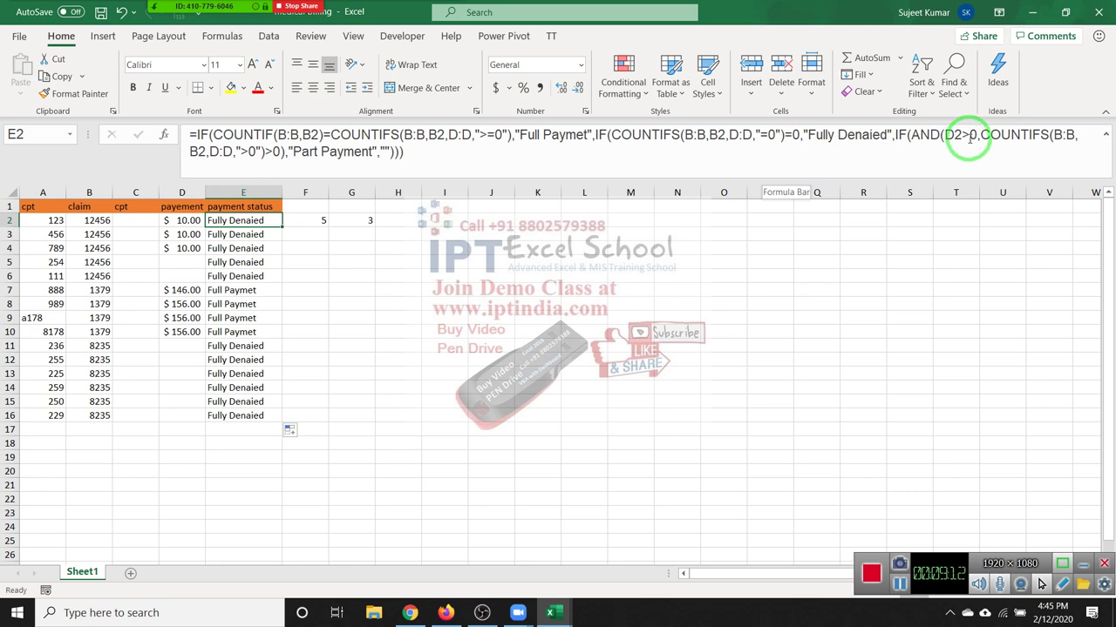
# - Change the Part Payment criterion in E2's formula from "=0" to ">0"
pyautogui.click(262, 159)
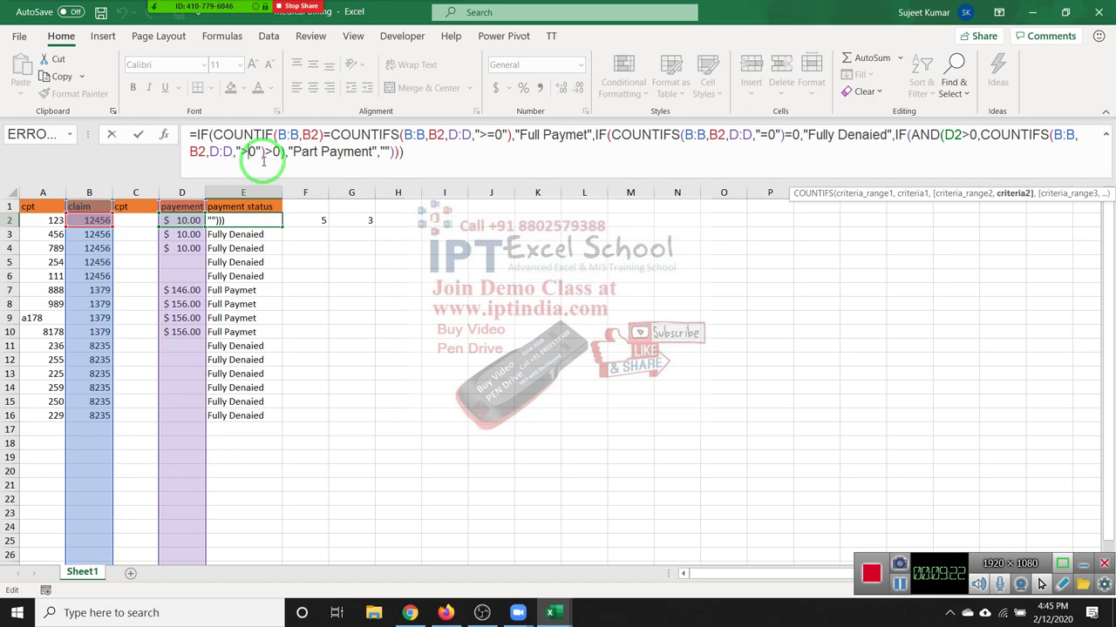
pyautogui.press('Return')
pyautogui.press('Up')
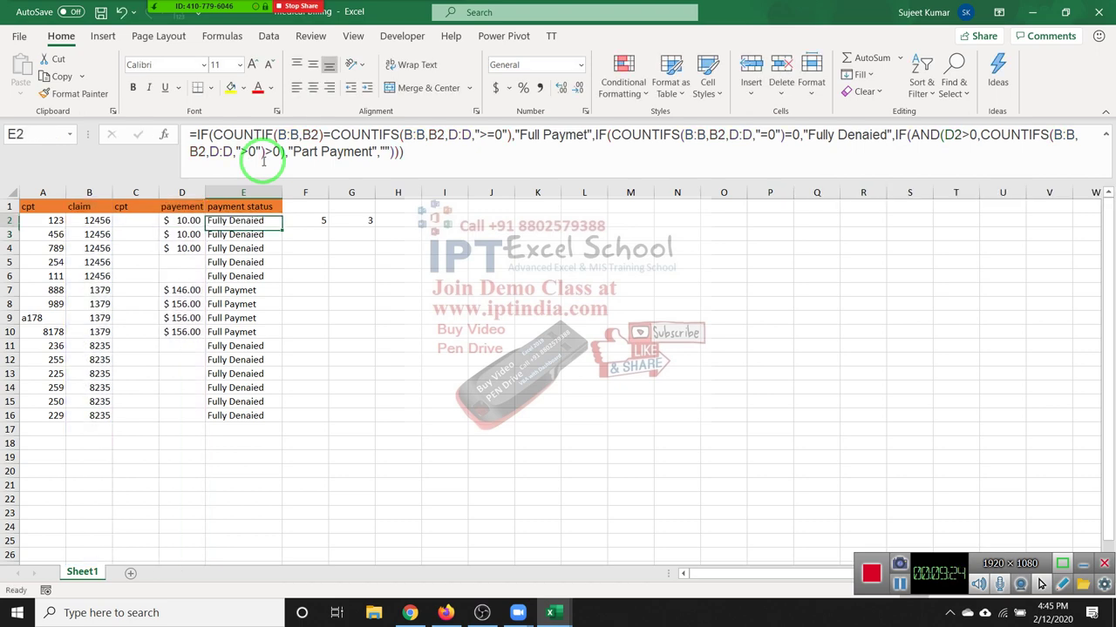
pyautogui.moveTo(289, 177)
pyautogui.mouseDown()
pyautogui.moveTo(490, 244)
pyautogui.moveTo(746, 143)
pyautogui.mouseUp()
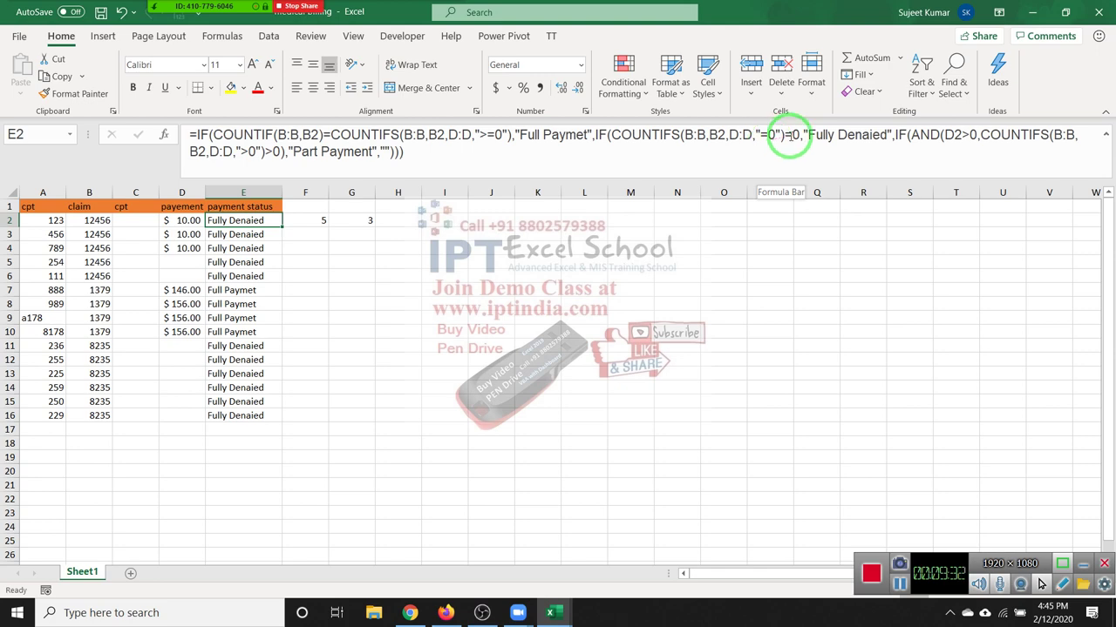
pyautogui.click(768, 137)
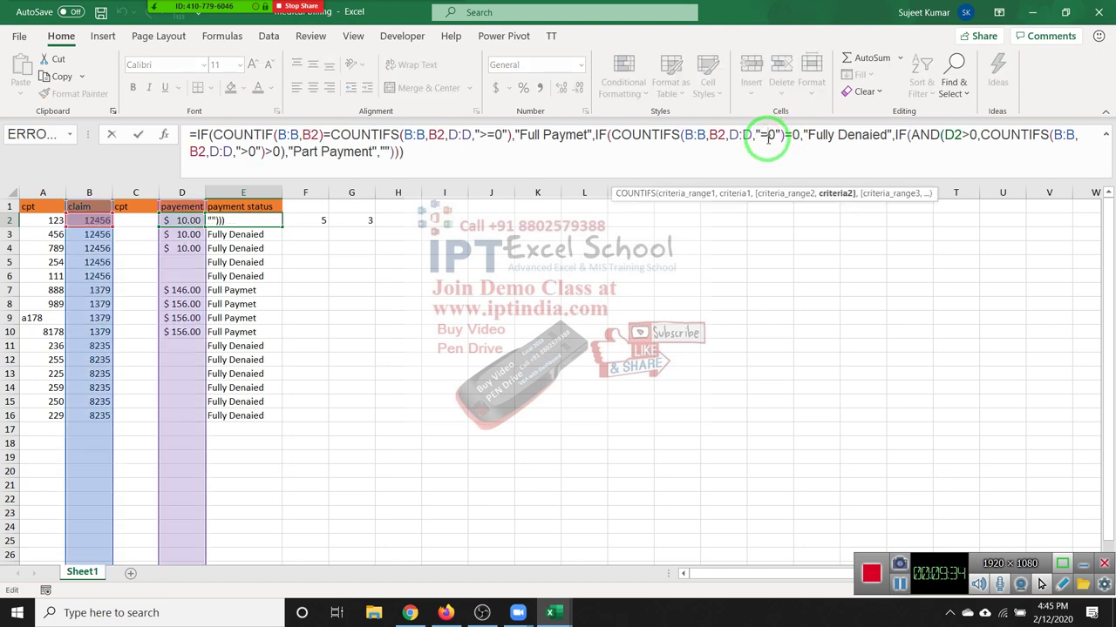
pyautogui.press('BackSpace')
pyautogui.write('>')
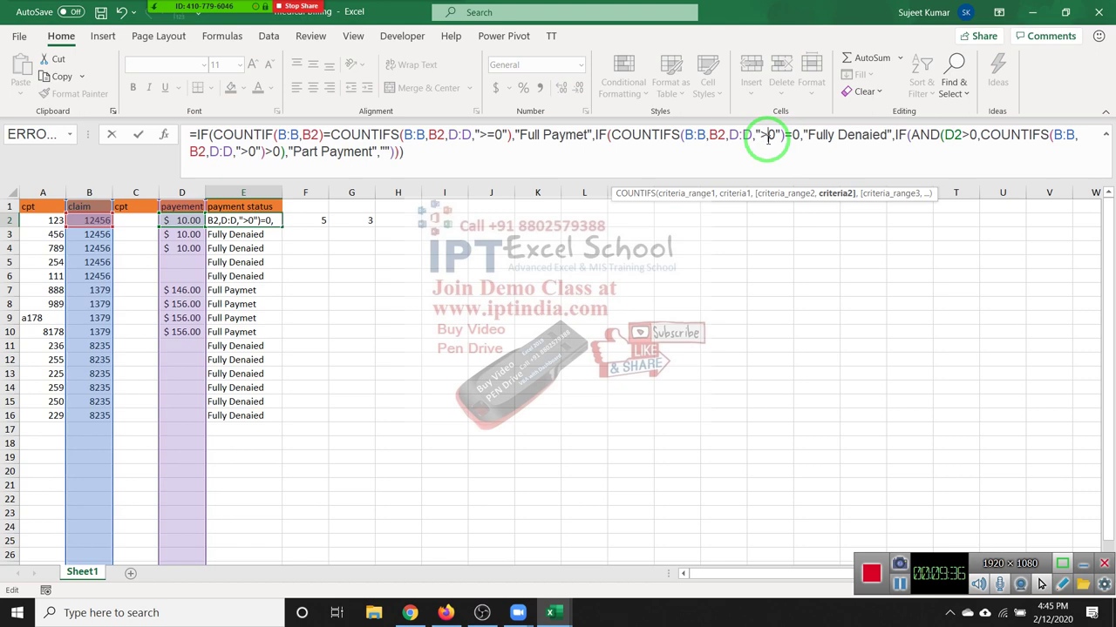
pyautogui.press('Return')
pyautogui.press('Up')
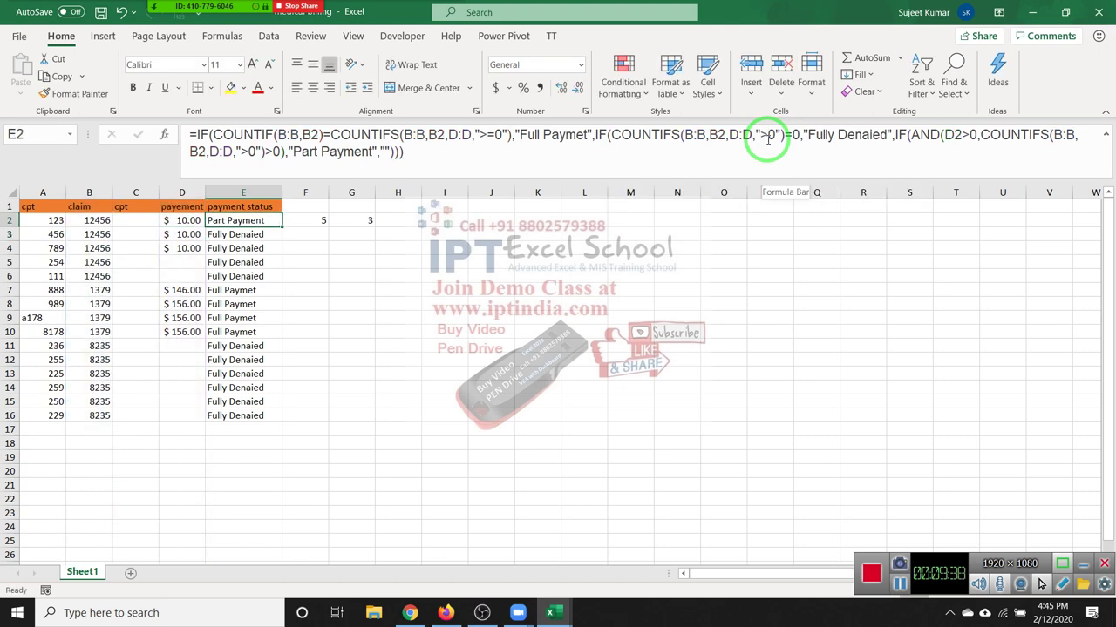
pyautogui.moveTo(768, 137); pyautogui.dragTo(279, 155)
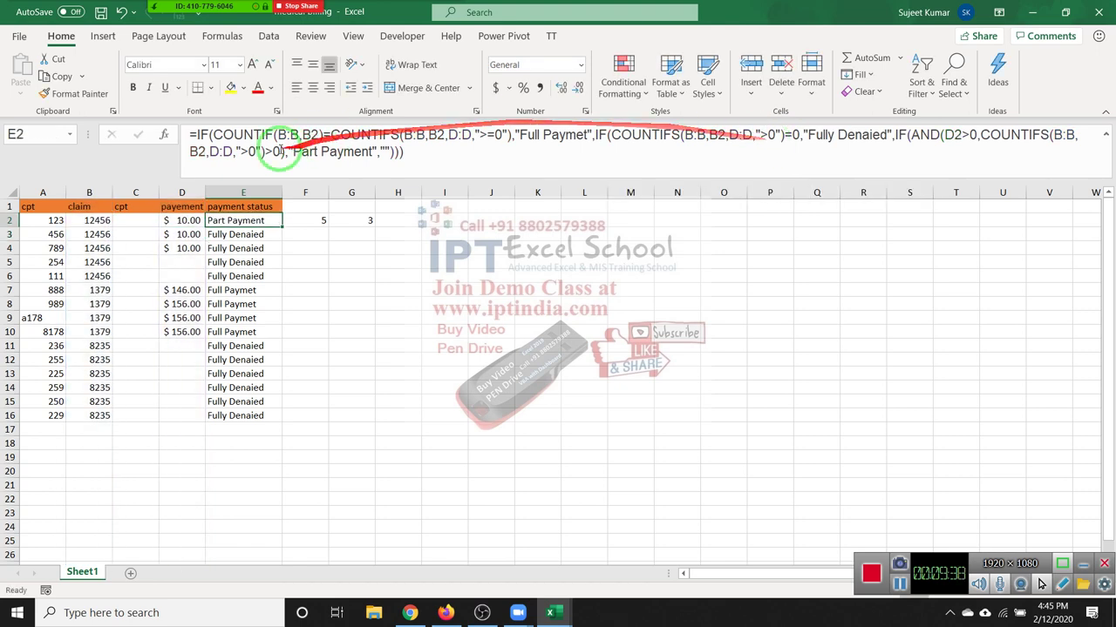
# - Fill the formula down to row 16, save the workbook, and close Excel
pyautogui.doubleClick(281, 227)
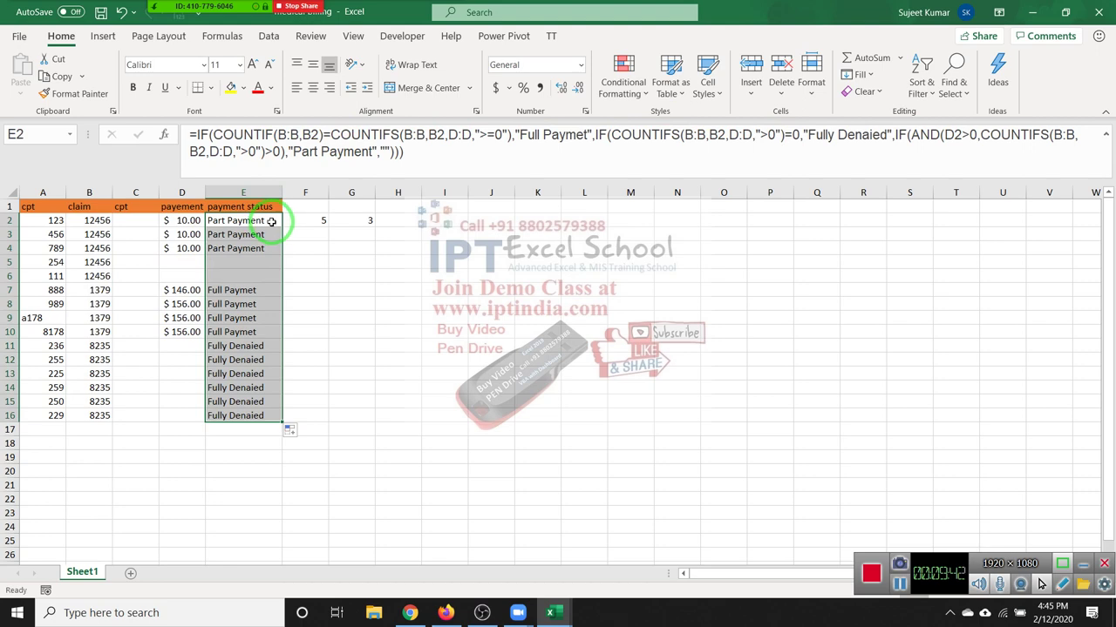
pyautogui.click(271, 222)
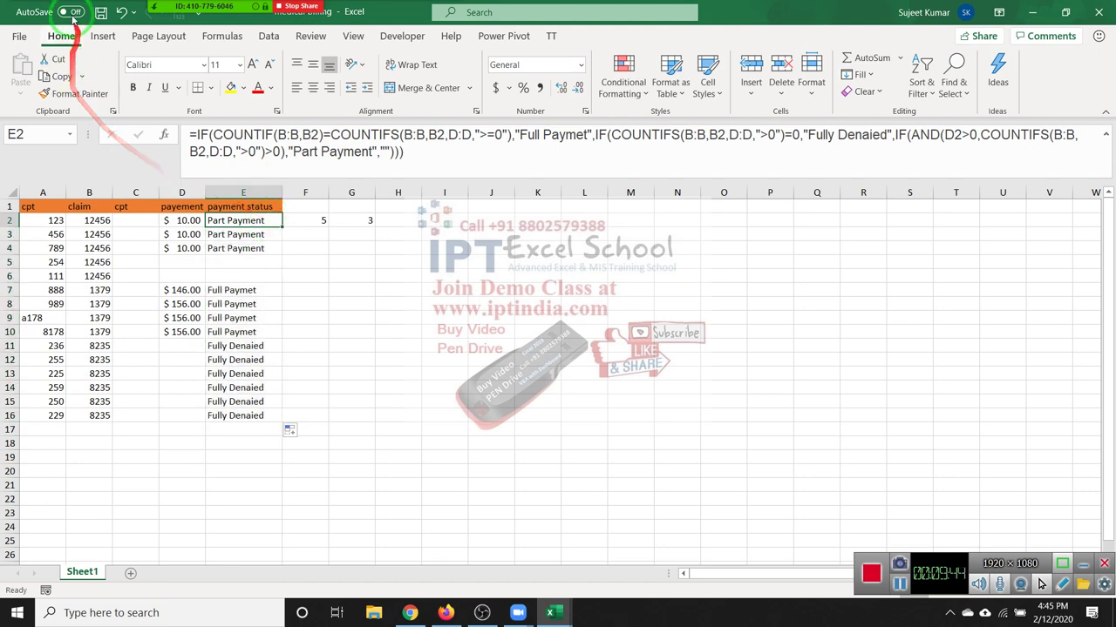
pyautogui.click(101, 12)
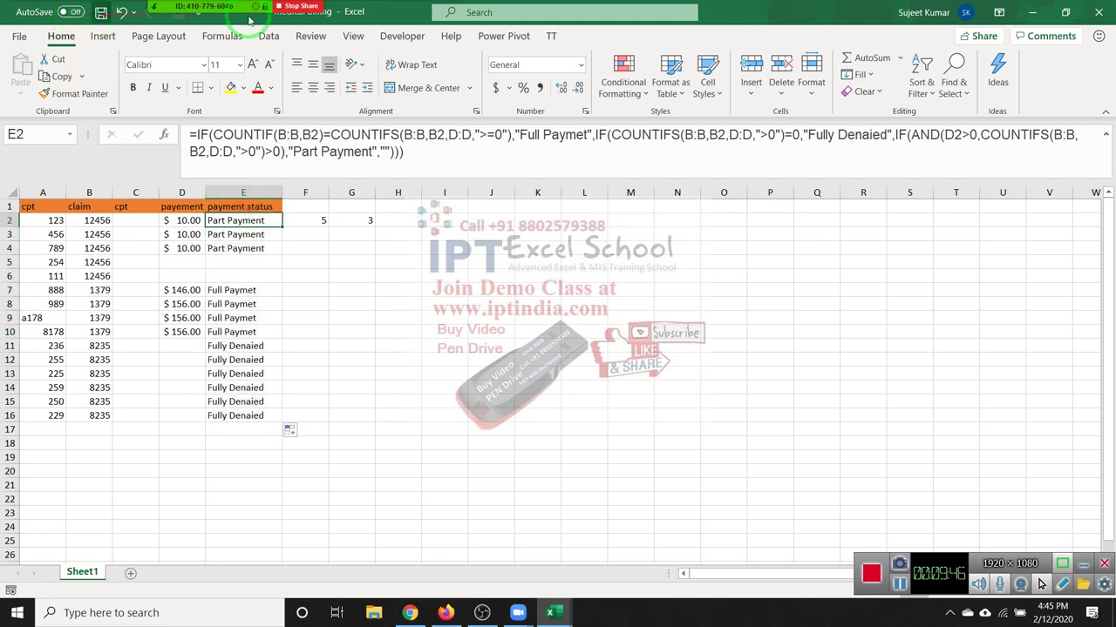
pyautogui.click(1098, 12)
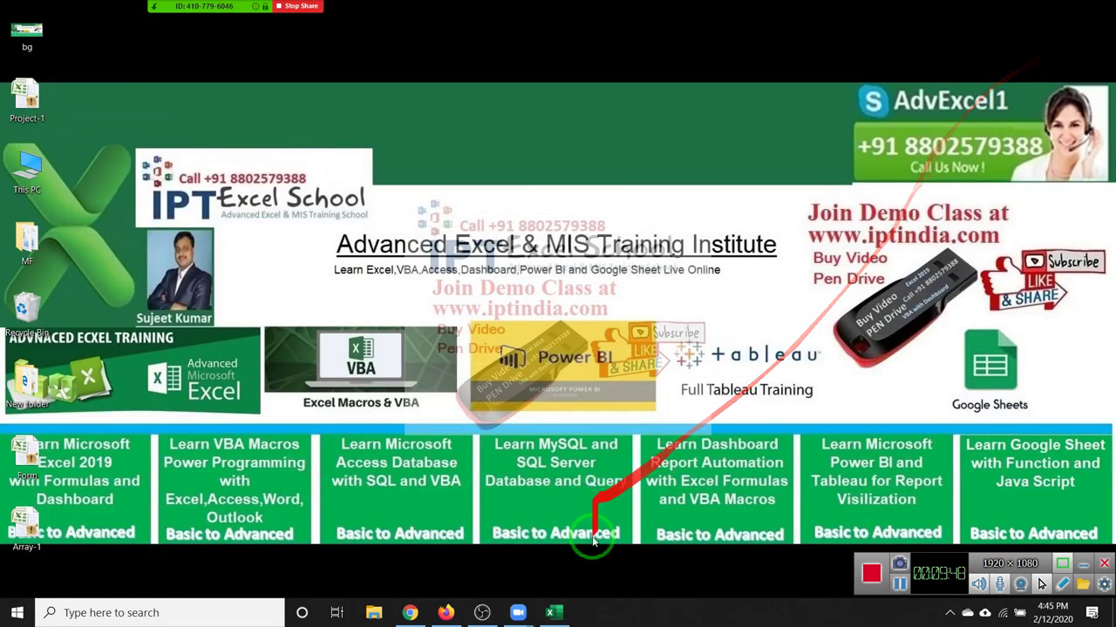
# - Reply to the "question" email with medical billing.xlsx attached from Downloads and send it
pyautogui.click(414, 610)
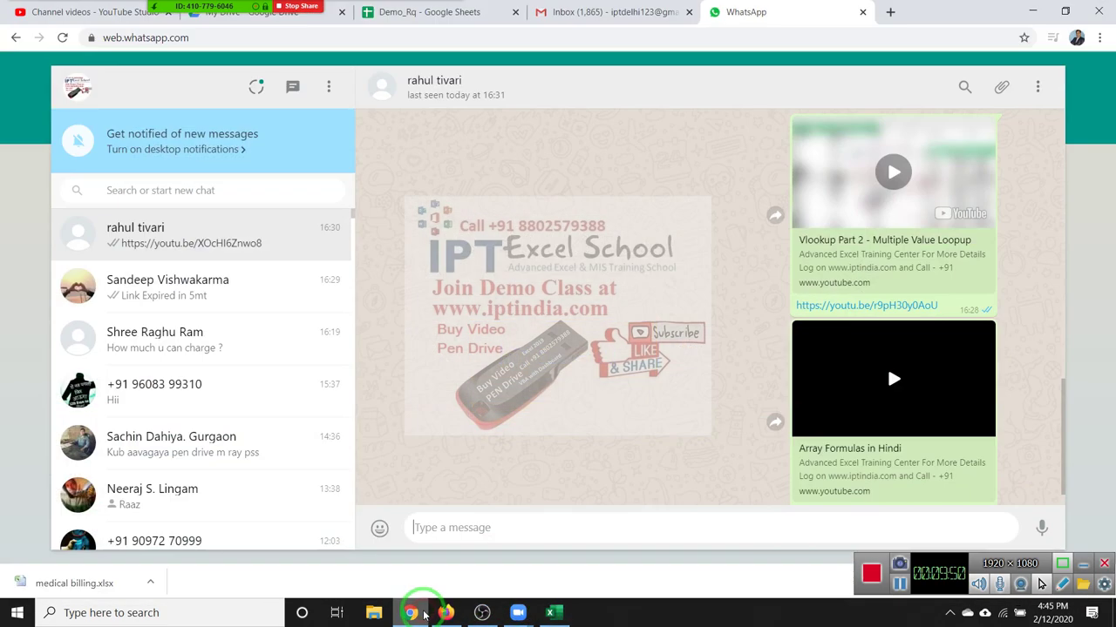
pyautogui.click(610, 12)
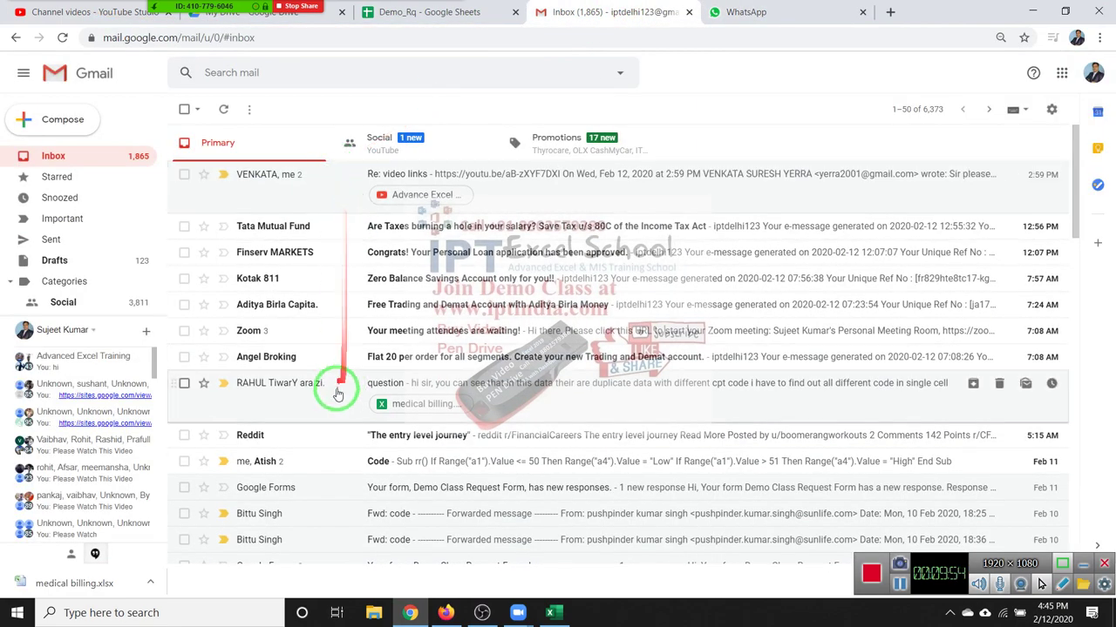
pyautogui.click(327, 393)
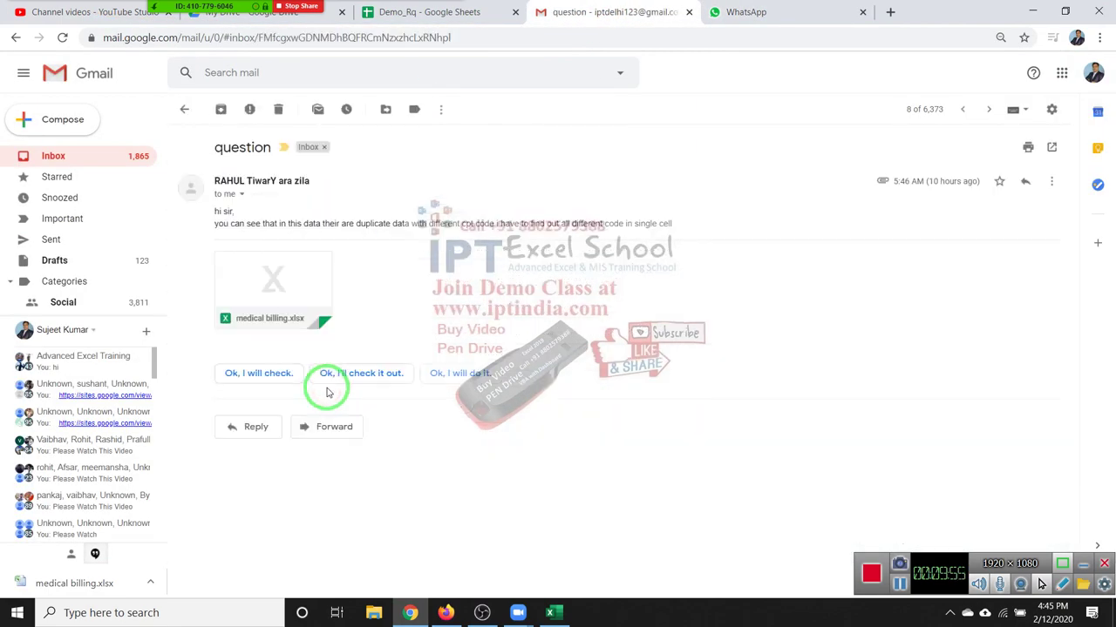
pyautogui.click(257, 429)
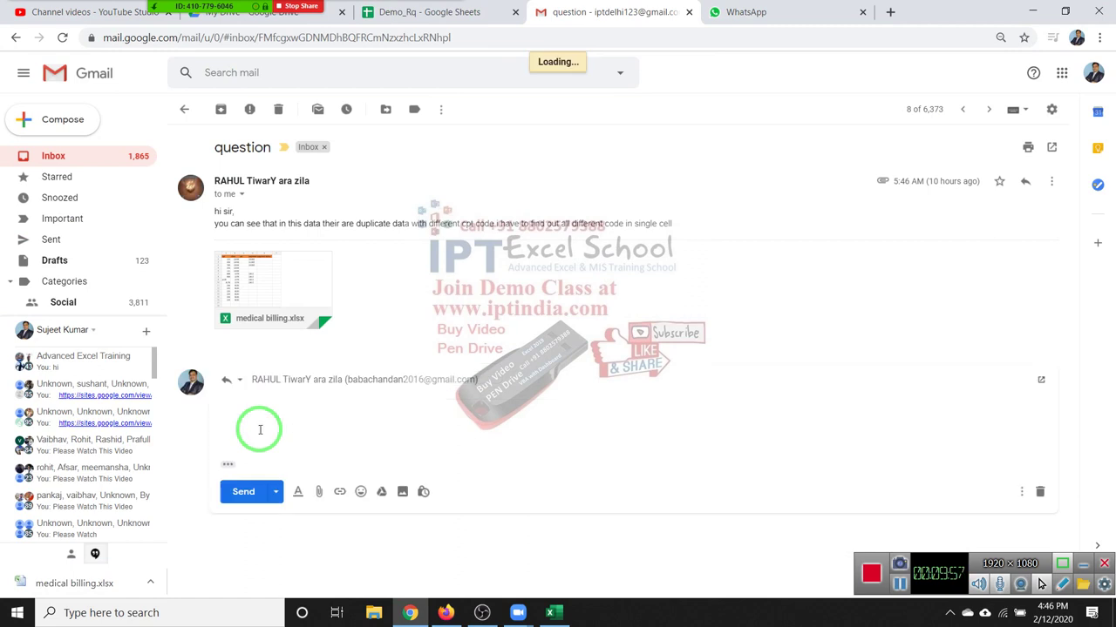
pyautogui.click(321, 496)
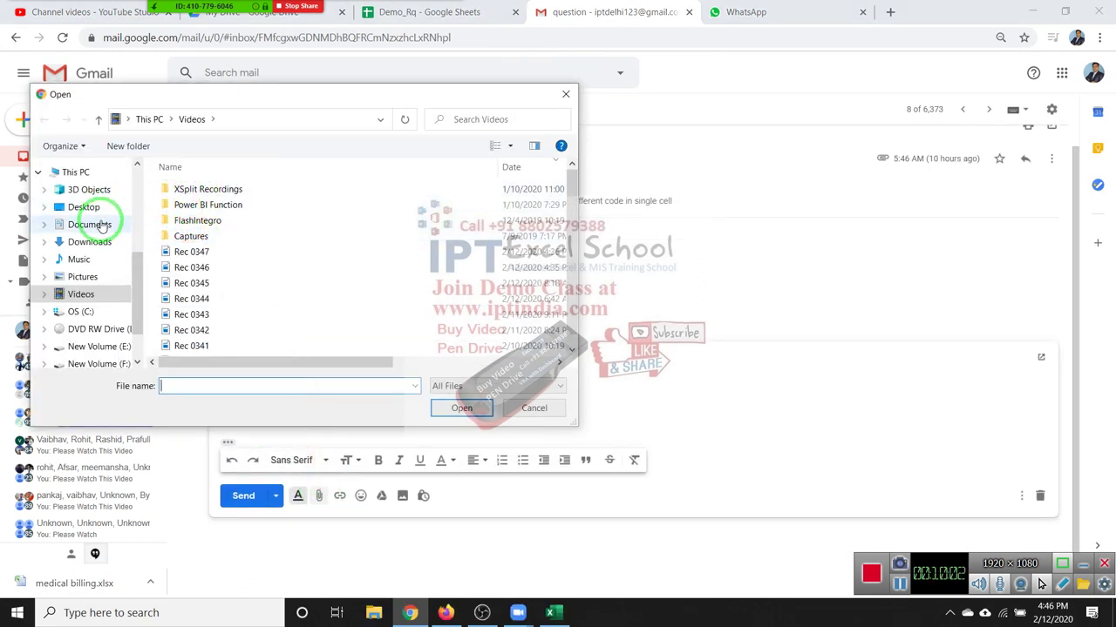
pyautogui.click(79, 241)
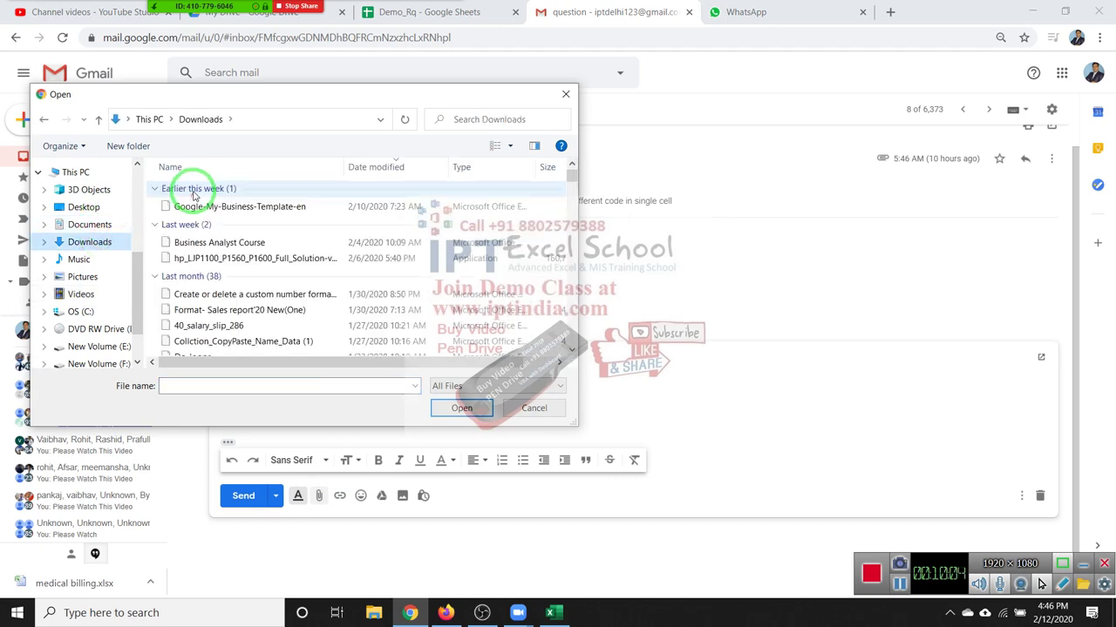
pyautogui.doubleClick(233, 205)
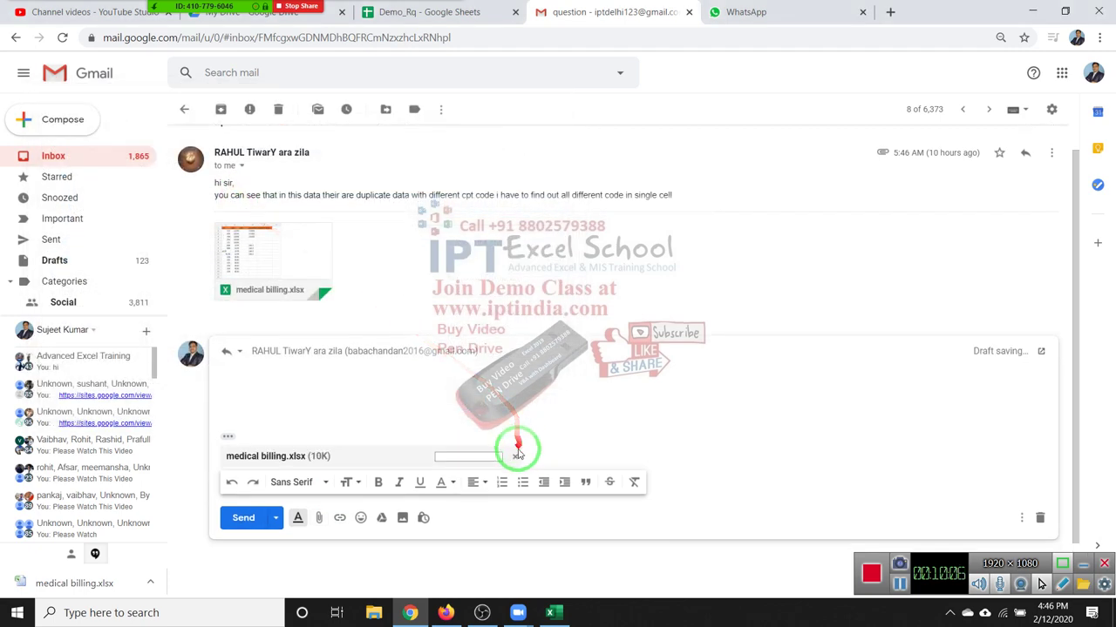
pyautogui.click(266, 520)
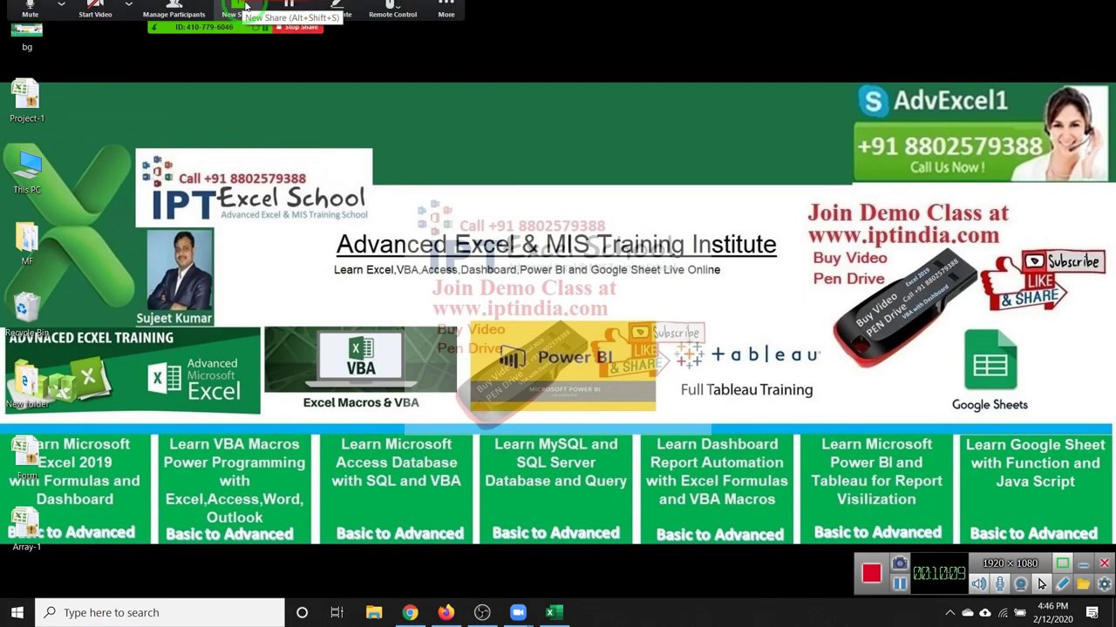
# - End the Zoom meeting for all participants and move the mp4 conversion dialog higher
pyautogui.click(446, 13)
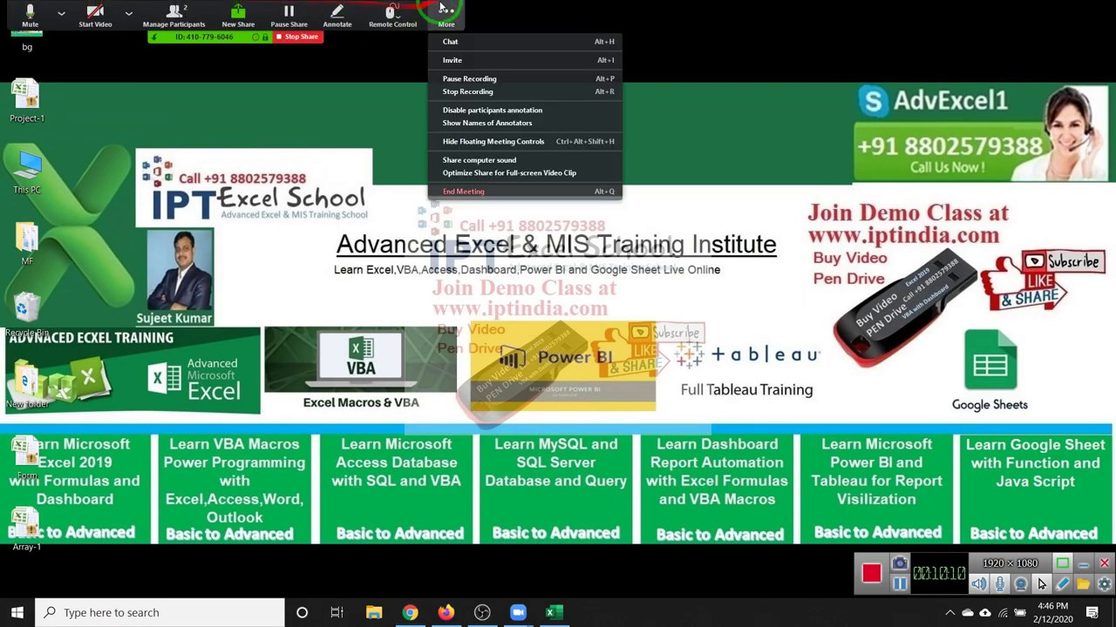
pyautogui.click(492, 191)
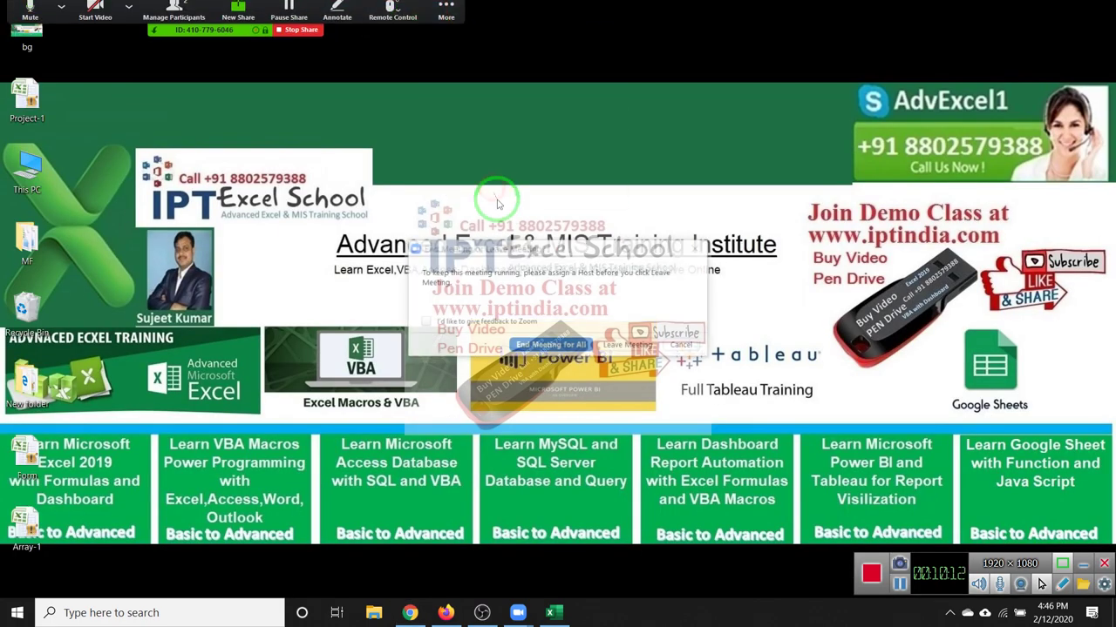
pyautogui.click(552, 348)
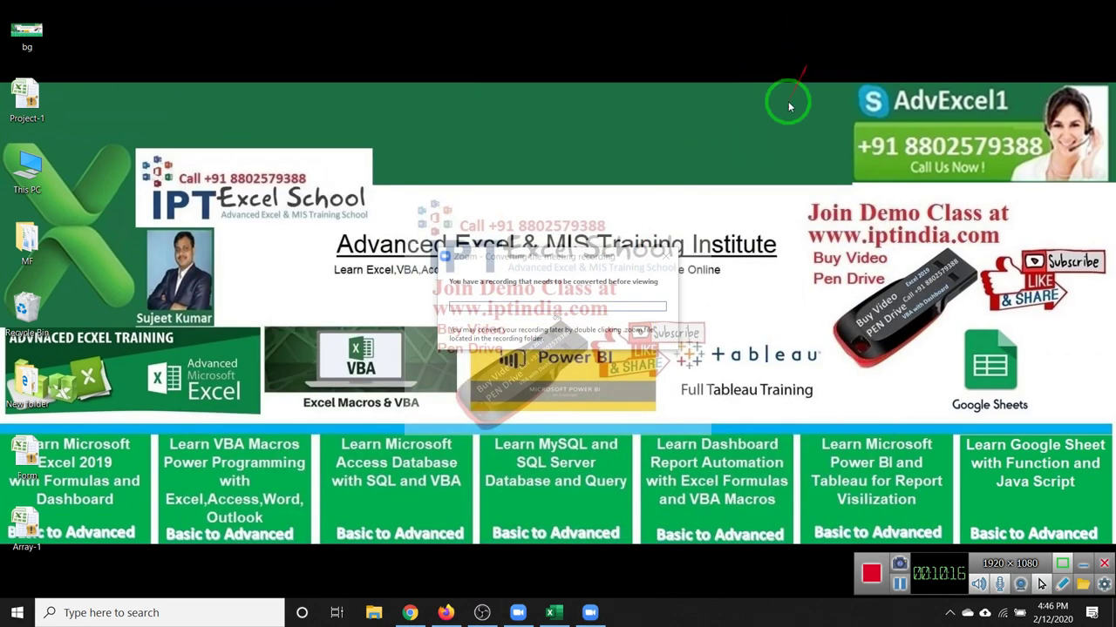
pyautogui.moveTo(589, 262); pyautogui.dragTo(549, 111)
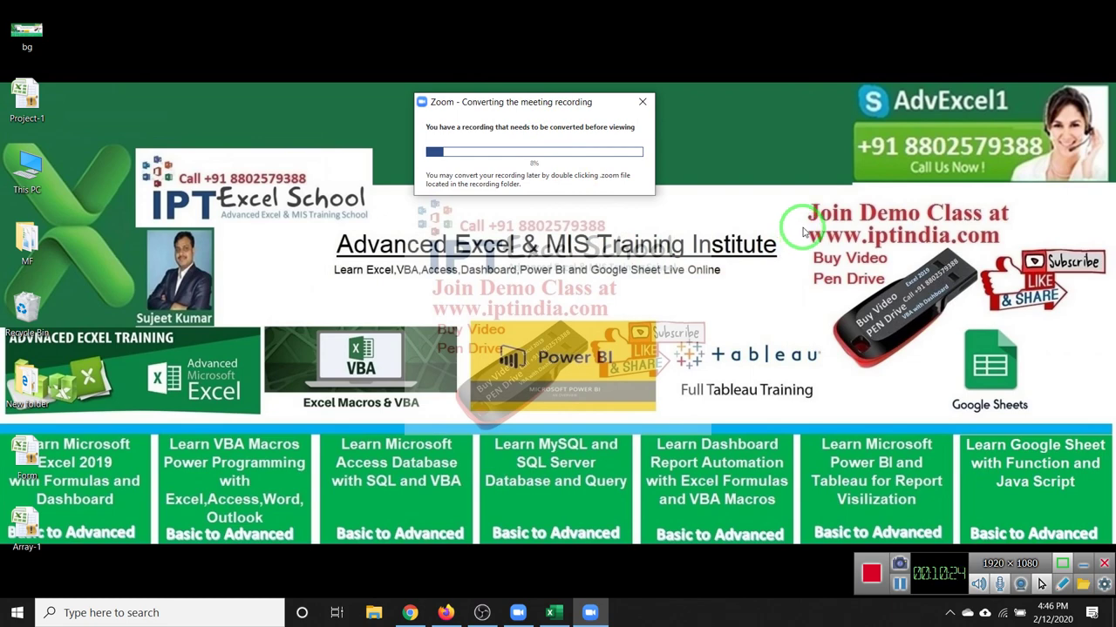
pyautogui.moveTo(804, 234); pyautogui.dragTo(1011, 240)
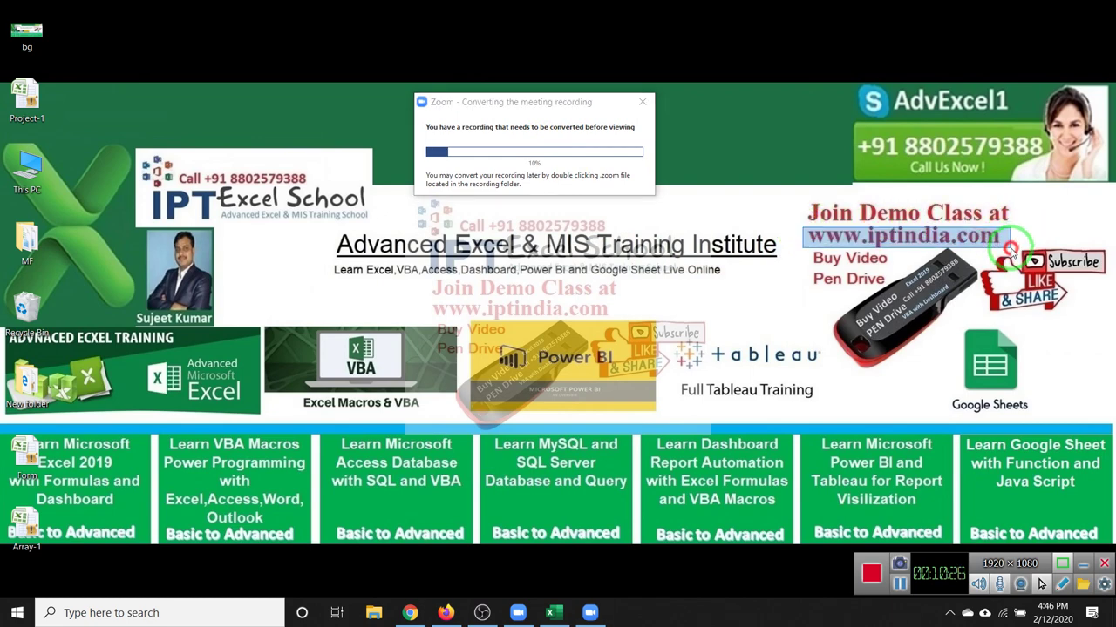